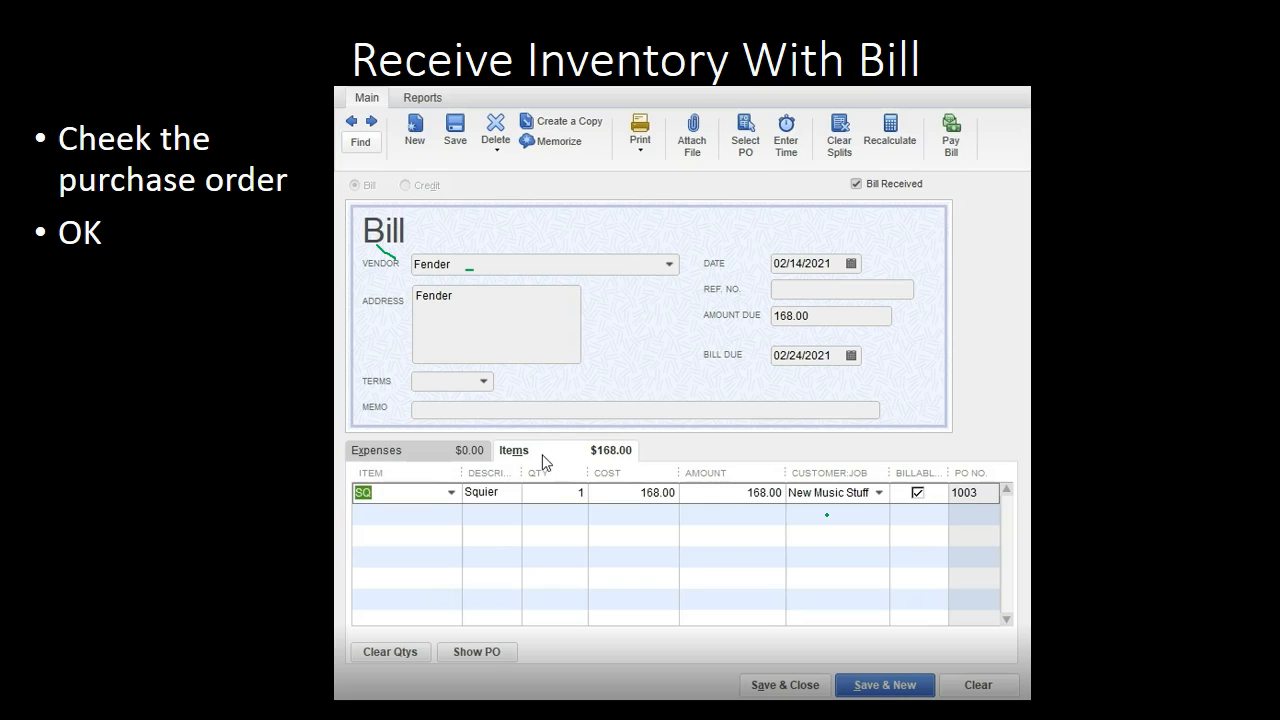
{"action": "left_click", "coordinate": [829, 501]}
{"action": "left_click", "coordinate": [923, 509]}
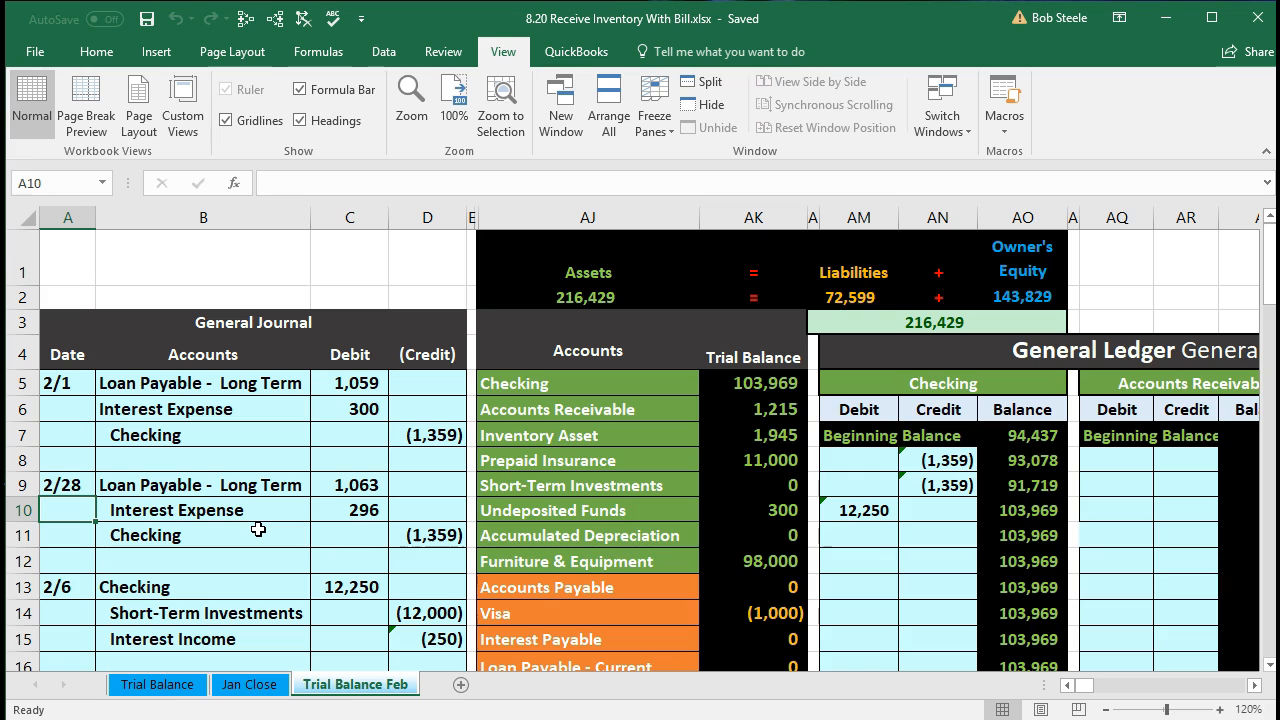
{"action": "left_click", "coordinate": [517, 460]}
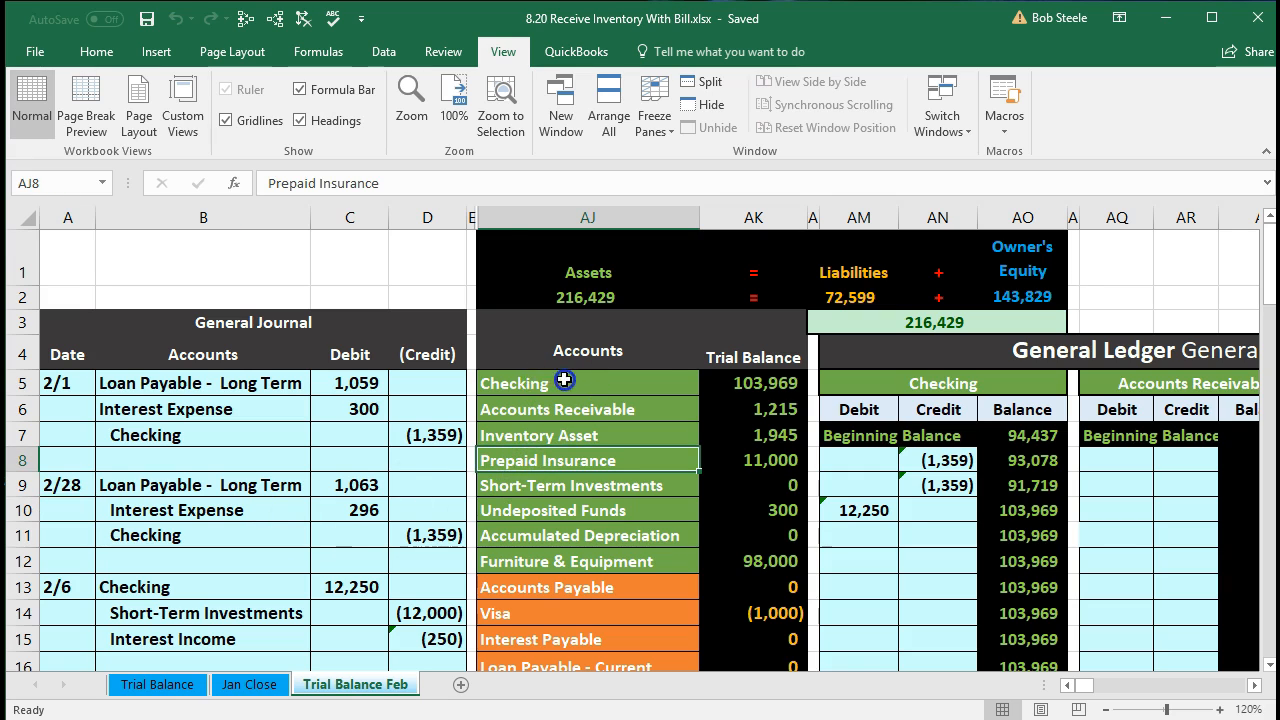
{"action": "left_click", "coordinate": [600, 383]}
{"action": "left_click_drag", "start_coordinate": [702, 389], "coordinate": [708, 389]}
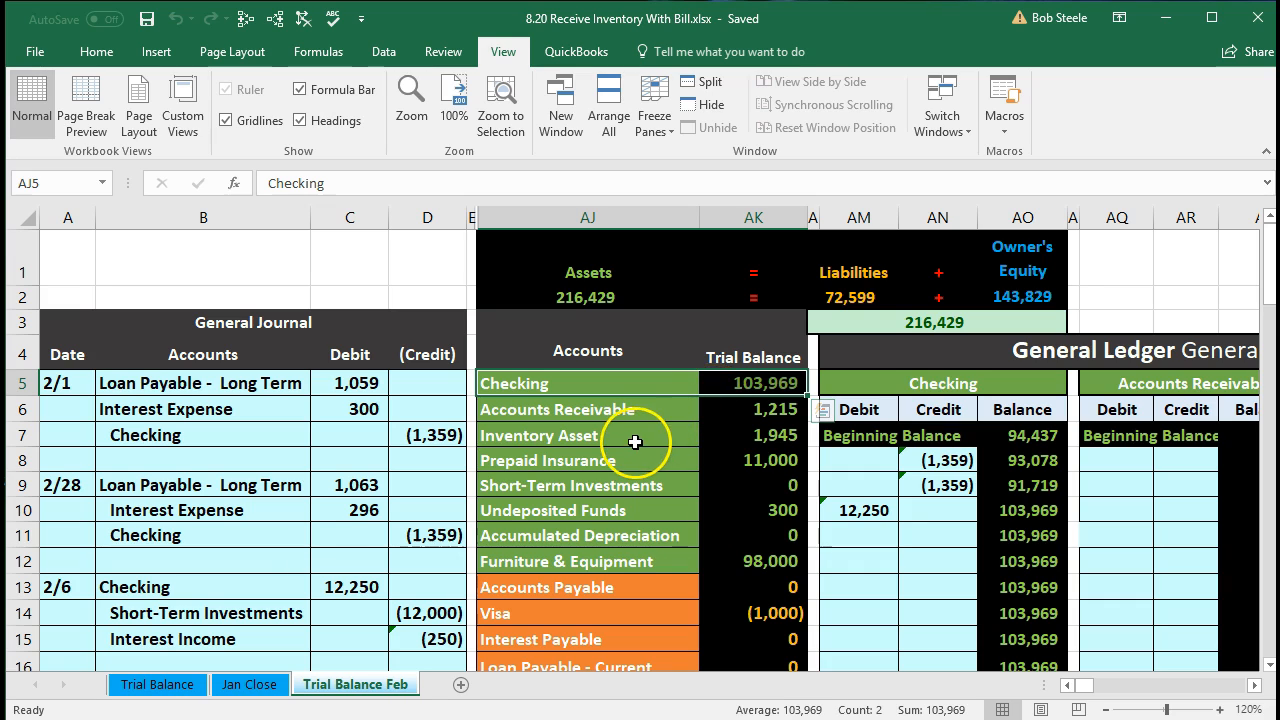
{"action": "left_click_drag", "start_coordinate": [630, 445], "coordinate": [703, 433]}
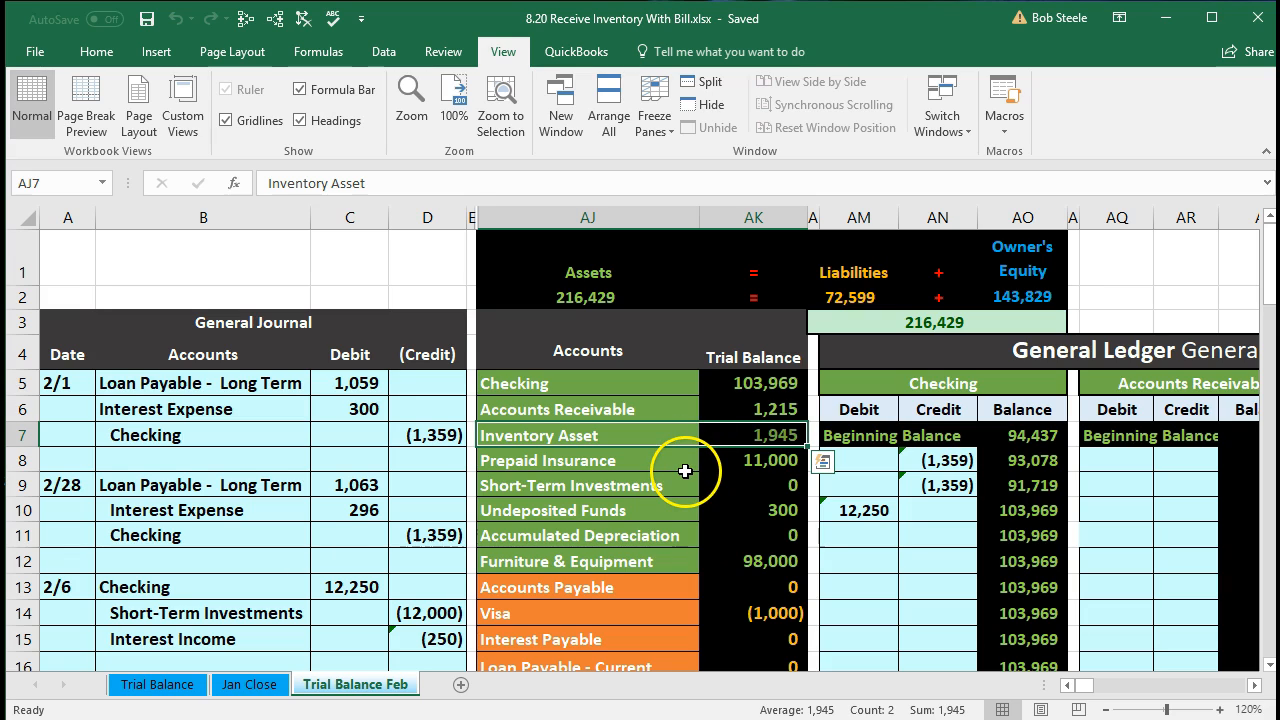
- Date a new general journal entry 2/14 in A17 and copy the Inventory Asset account name into B17 as values only
{"action": "left_click", "coordinate": [654, 435]}
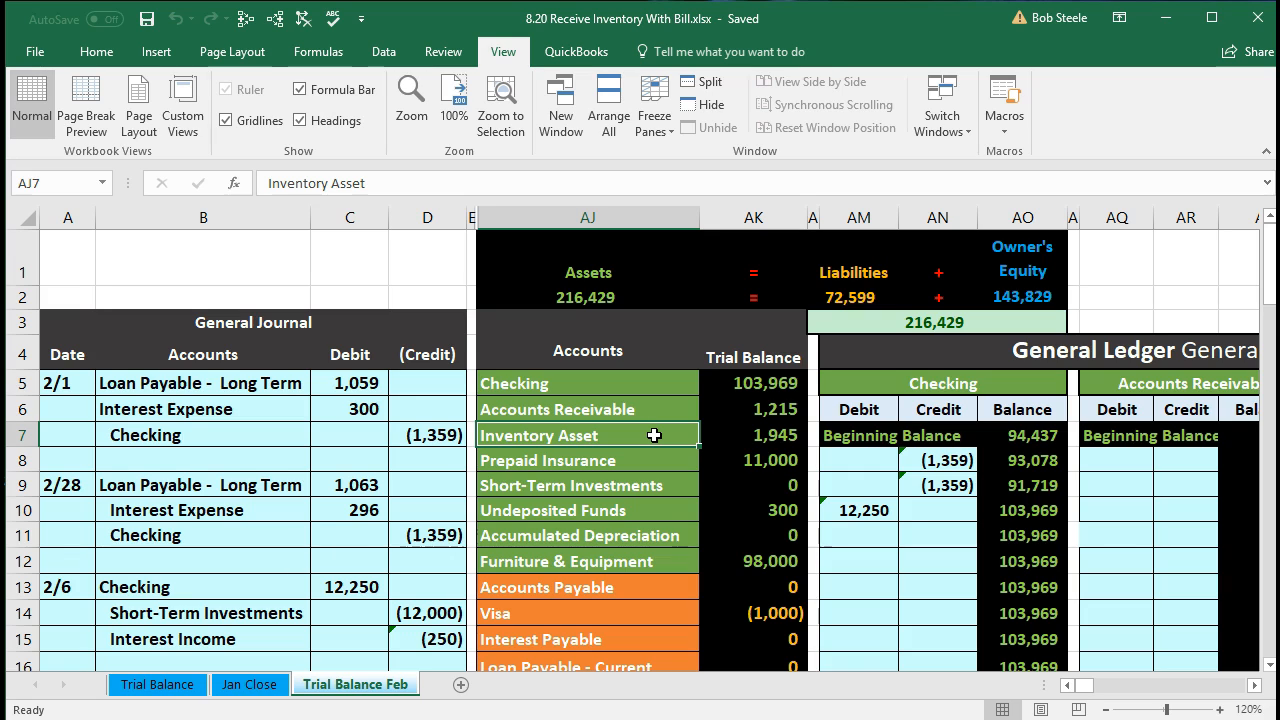
{"action": "right_click", "coordinate": [654, 435]}
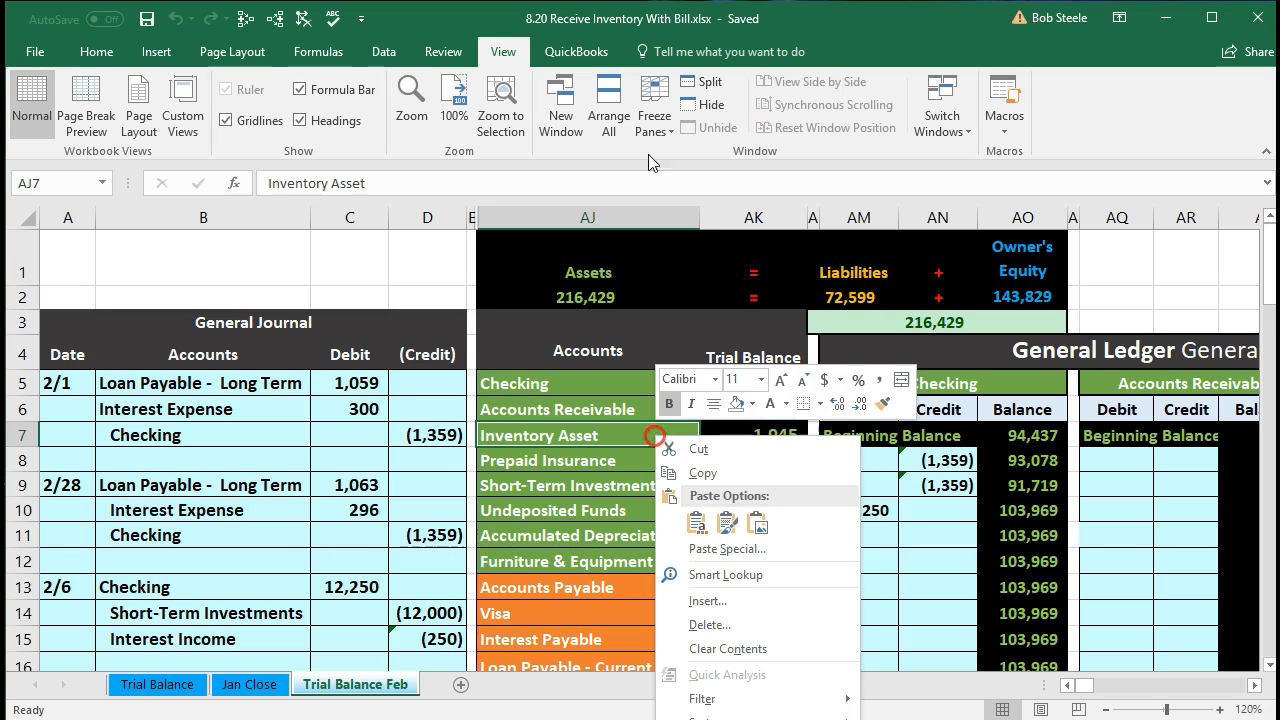
{"action": "left_click", "coordinate": [665, 472]}
{"action": "scroll", "coordinate": [369, 574], "scroll_direction": "down", "scroll_amount": 3}
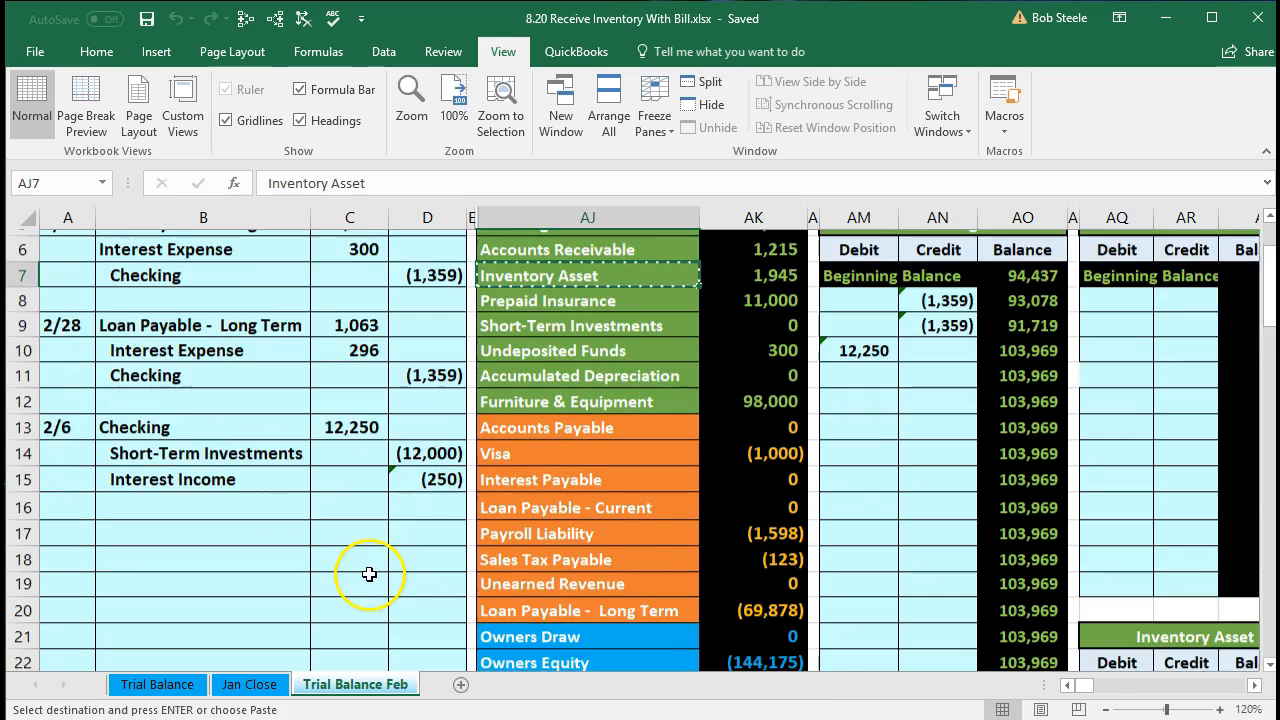
{"action": "left_click", "coordinate": [72, 425]}
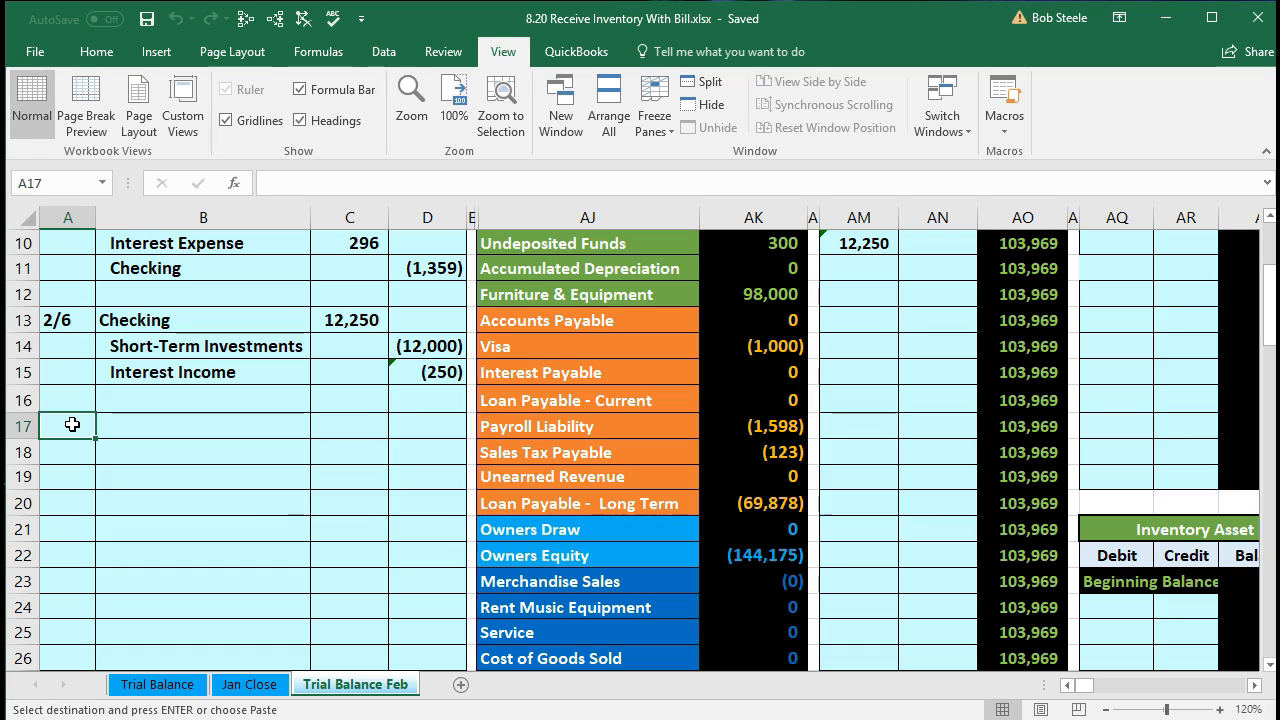
{"action": "type", "text": "2/1"}
{"action": "key", "text": "Return"}
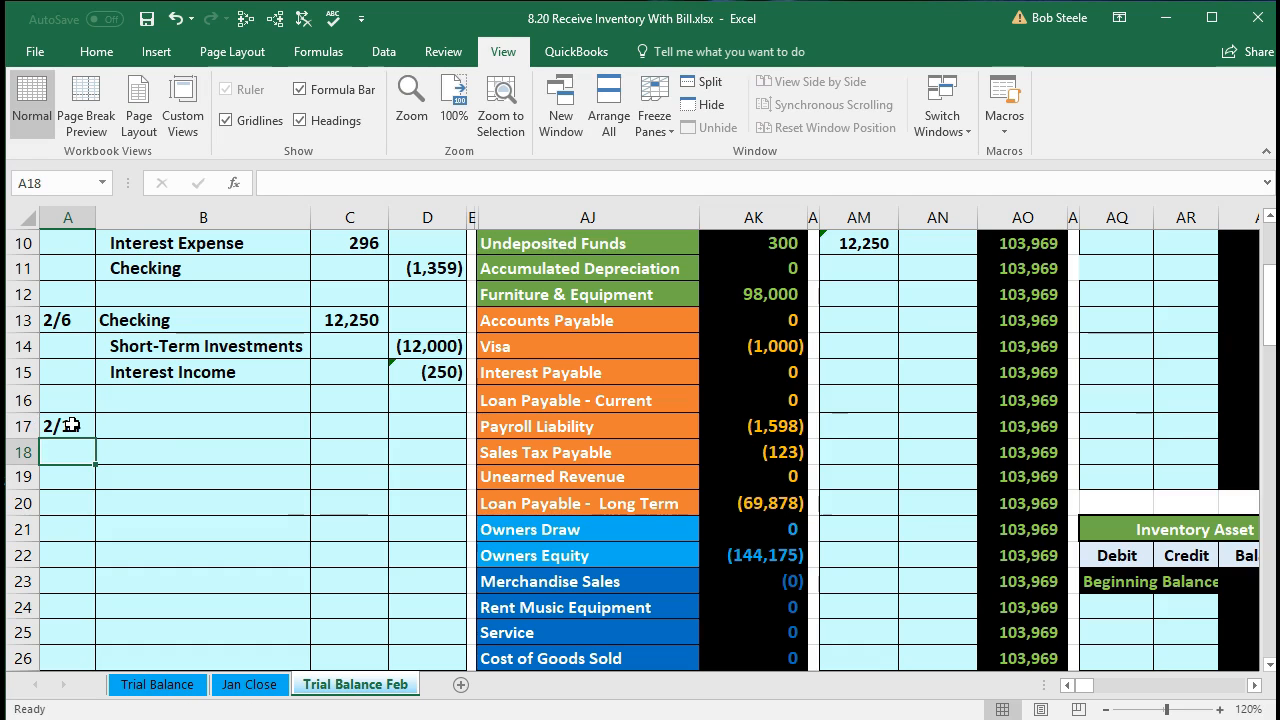
{"action": "left_click", "coordinate": [131, 416]}
{"action": "right_click", "coordinate": [137, 421]}
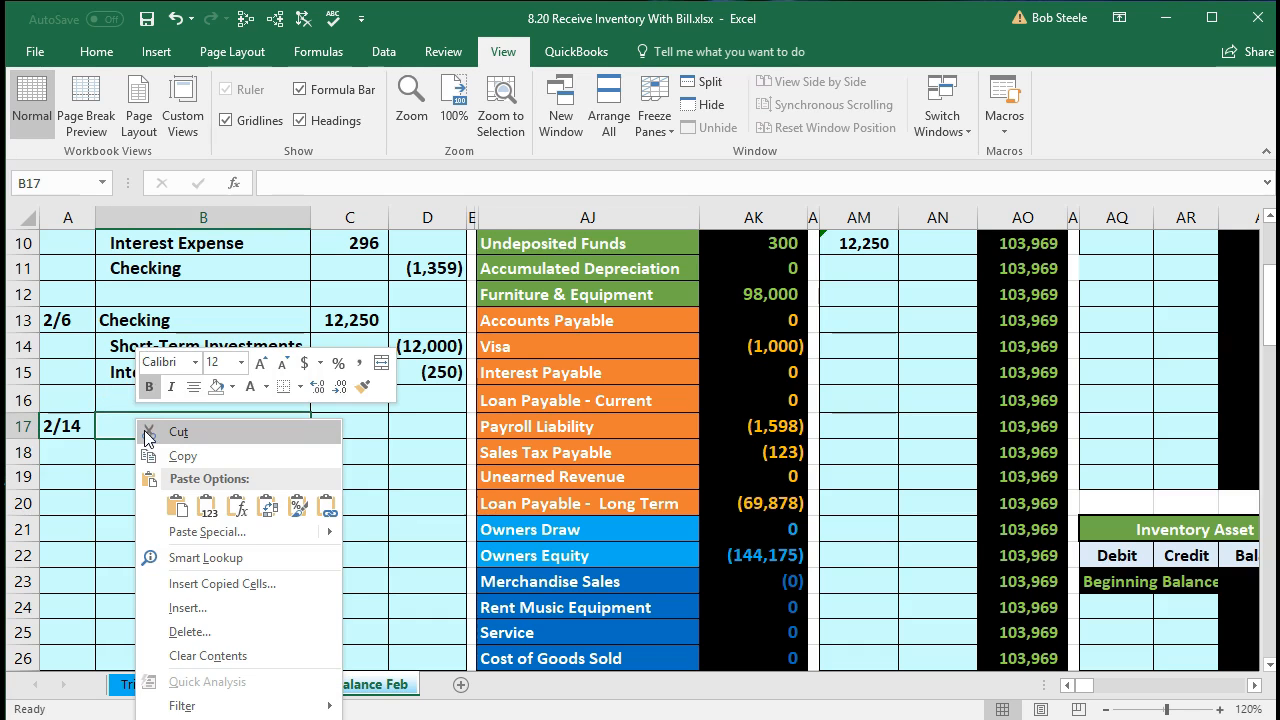
{"action": "left_click", "coordinate": [207, 497]}
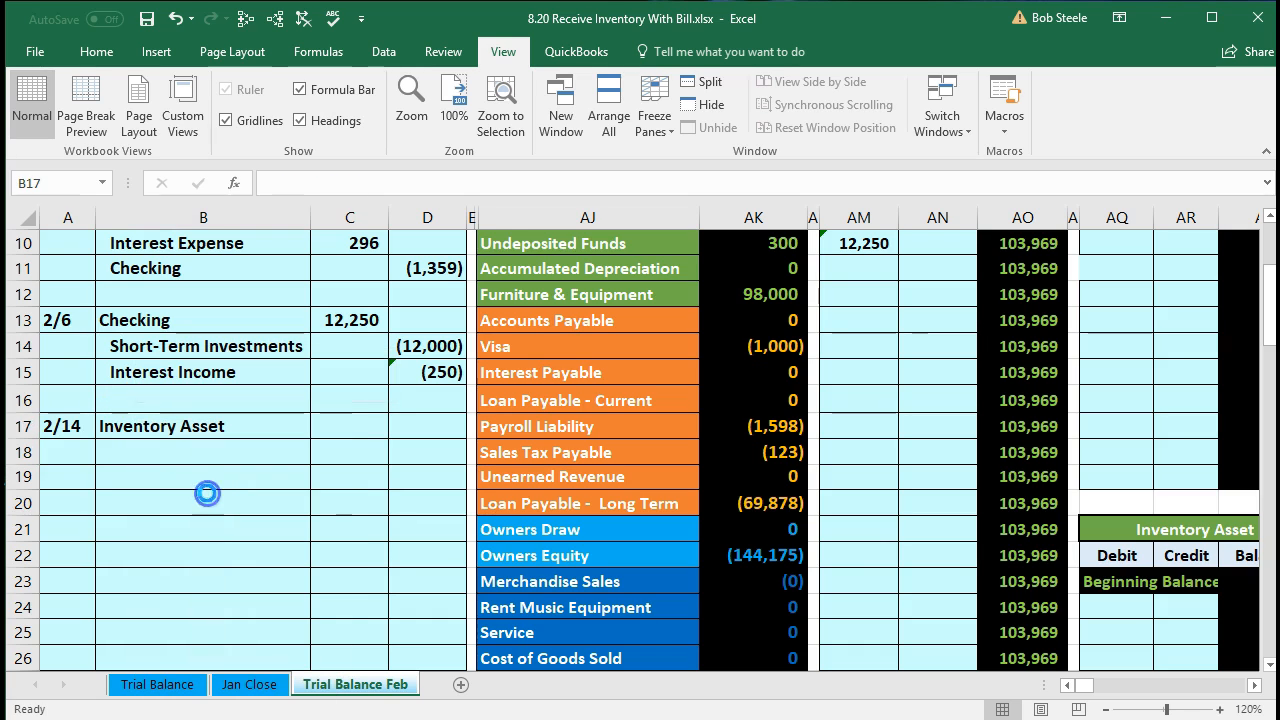
- Enter a debit of 168 in C17 and a credit formula of =-C17 in D18 for the 2/14 entry
{"action": "left_click", "coordinate": [329, 430]}
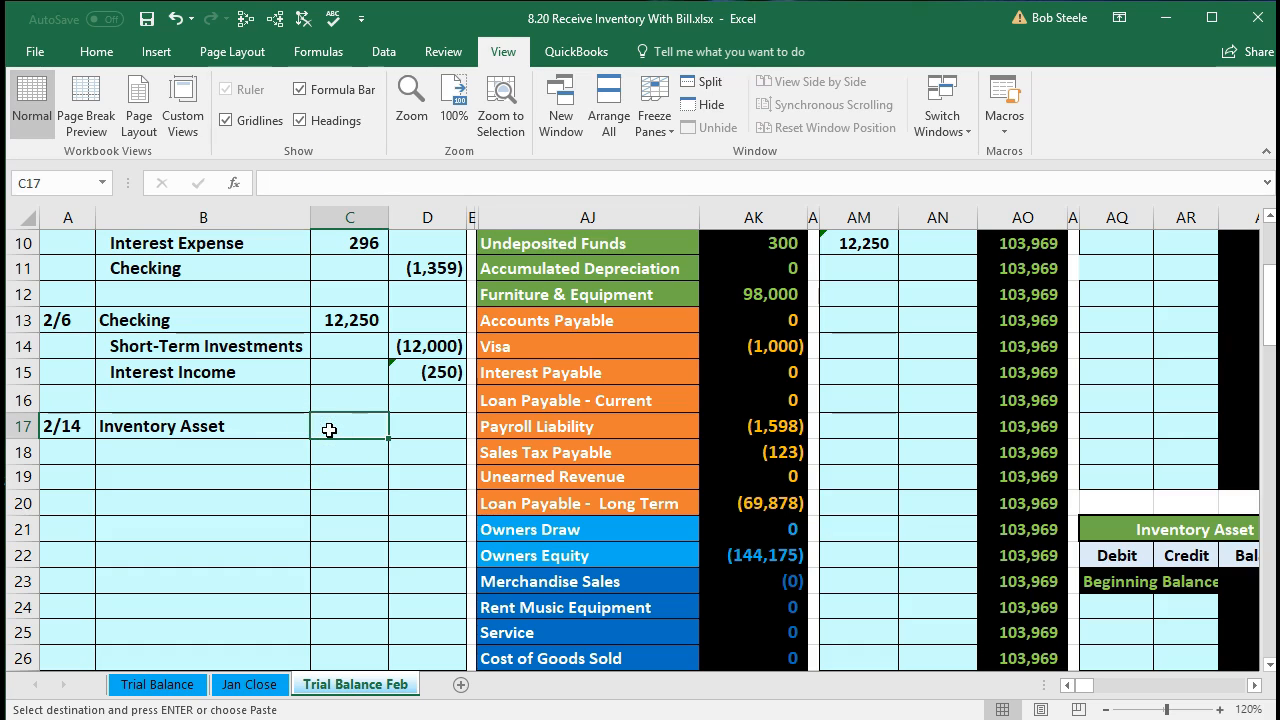
{"action": "type", "text": "168"}
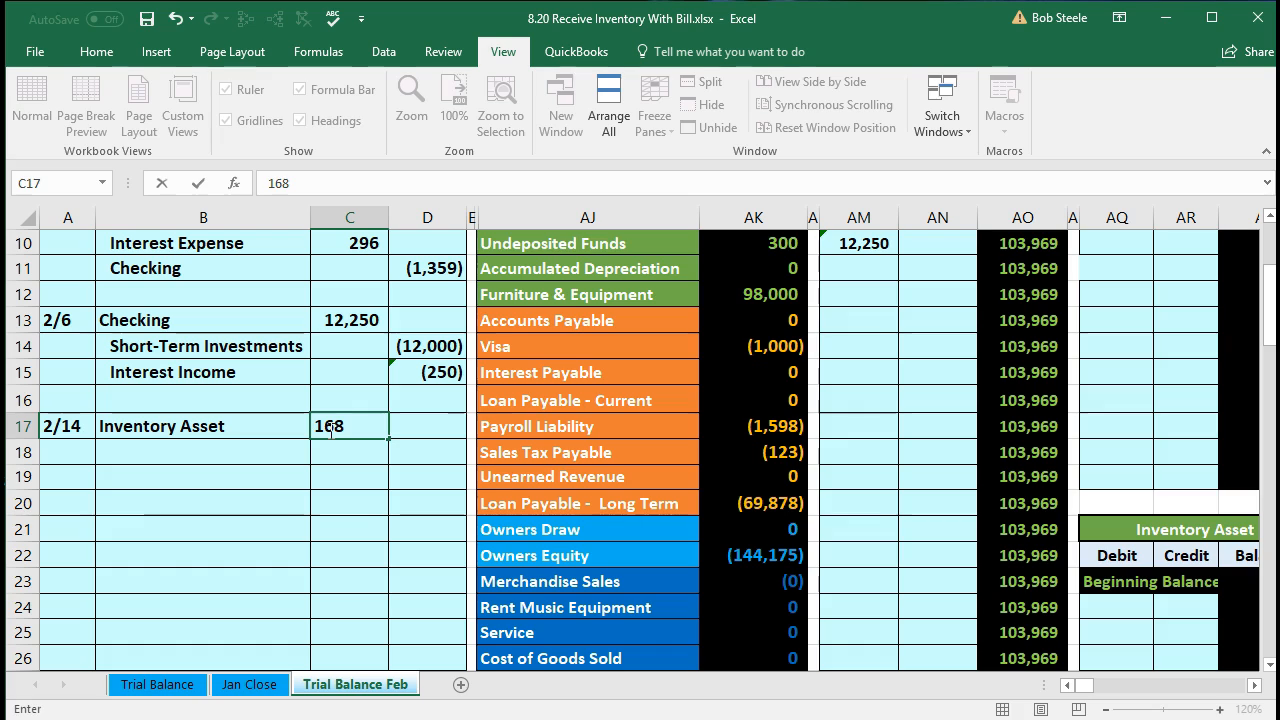
{"action": "key", "text": "Return"}
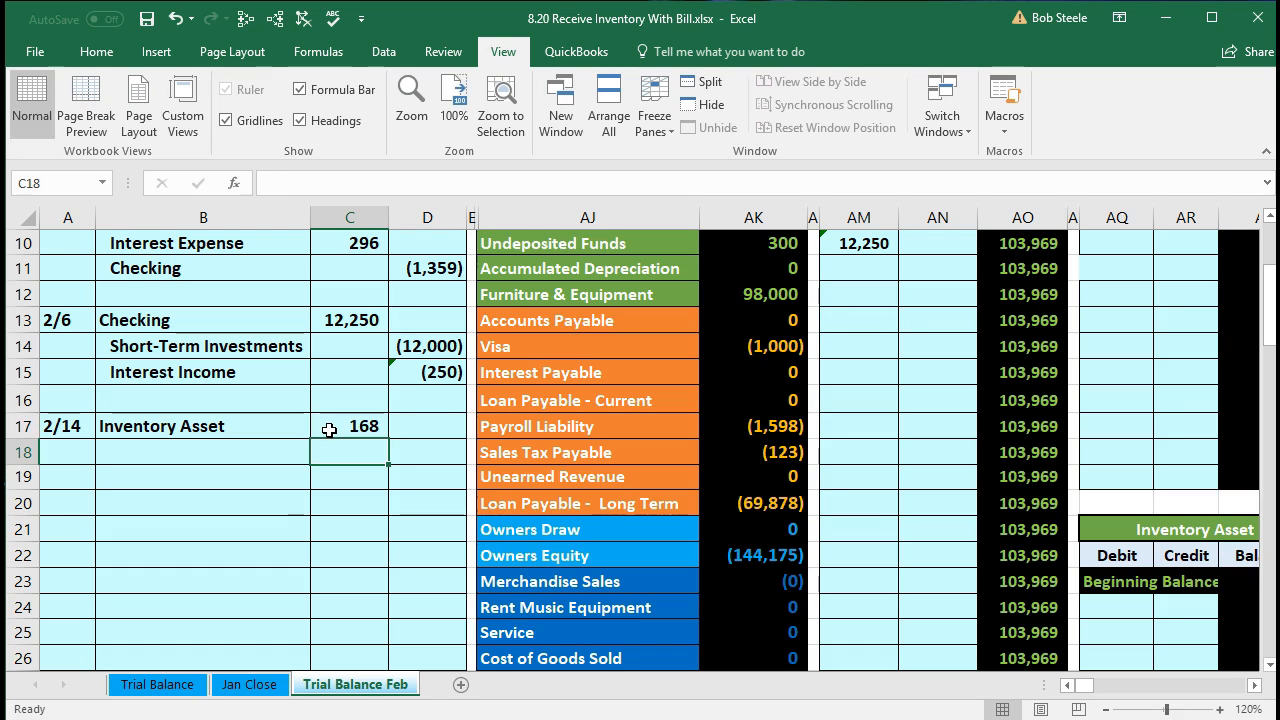
{"action": "key", "text": "Right"}
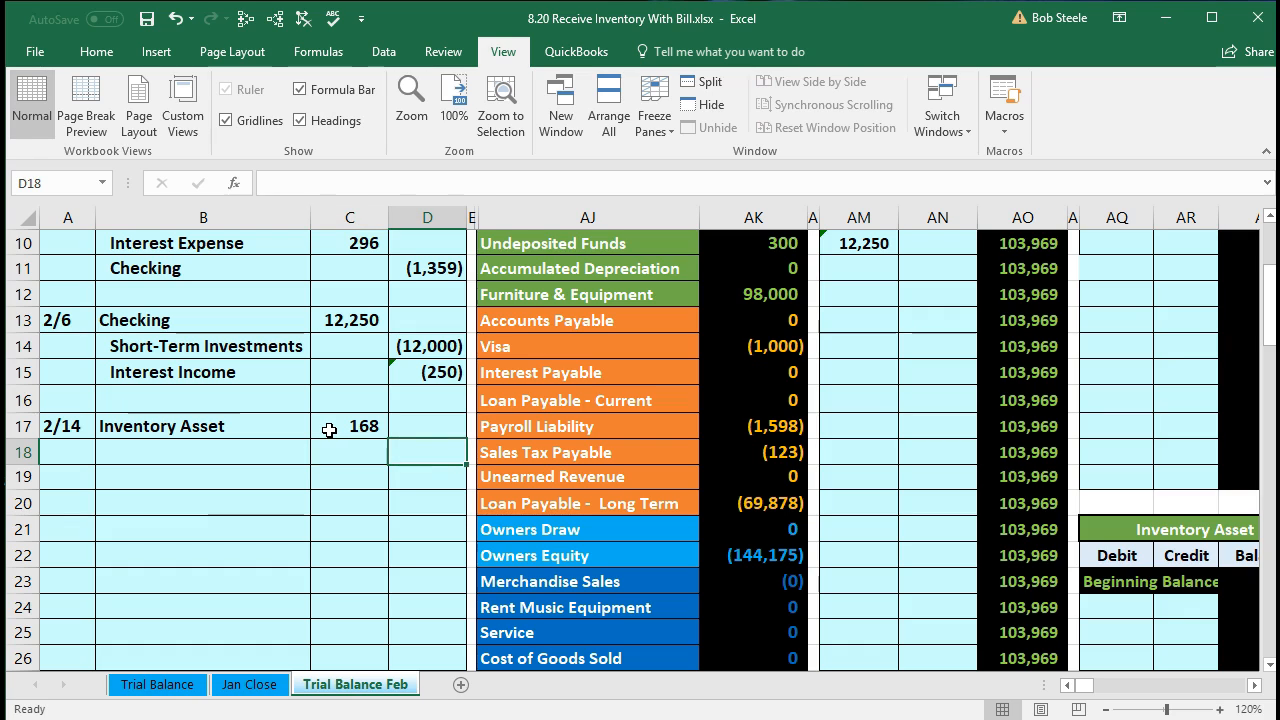
{"action": "type", "text": "-"}
{"action": "key", "text": "Left"}
{"action": "key", "text": "Up"}
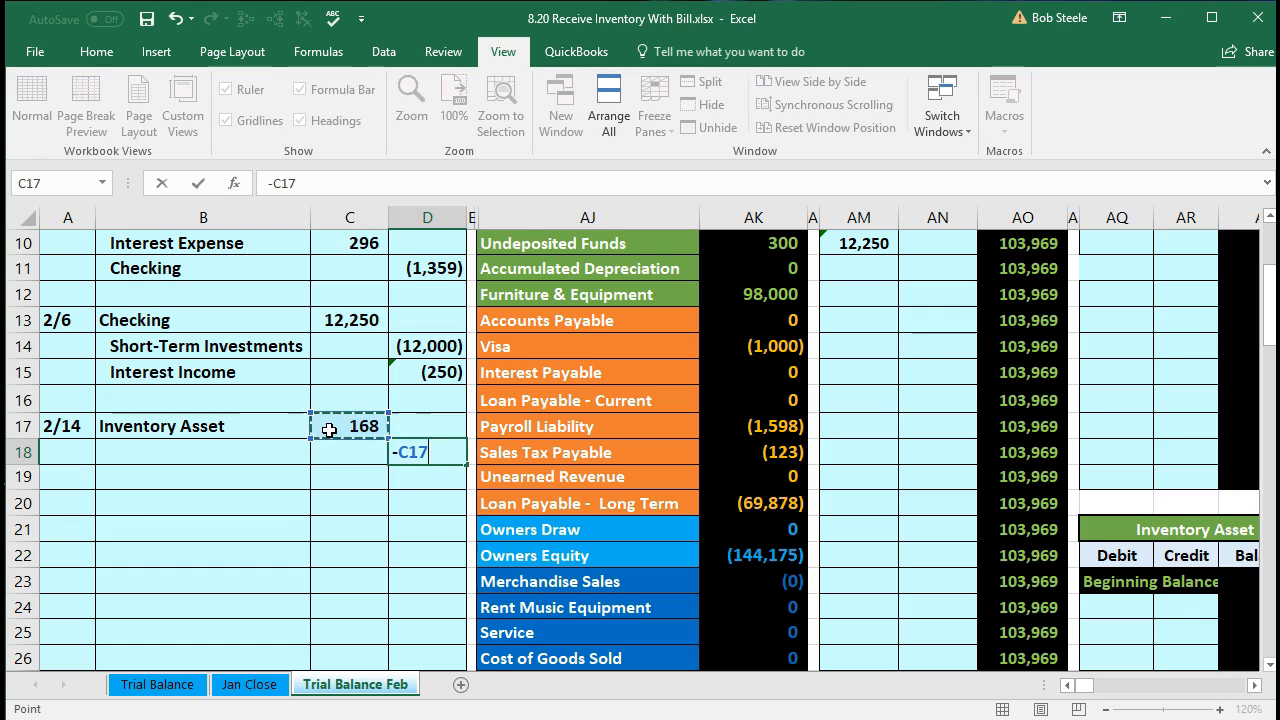
{"action": "key", "text": "Return"}
{"action": "left_click", "coordinate": [425, 448]}
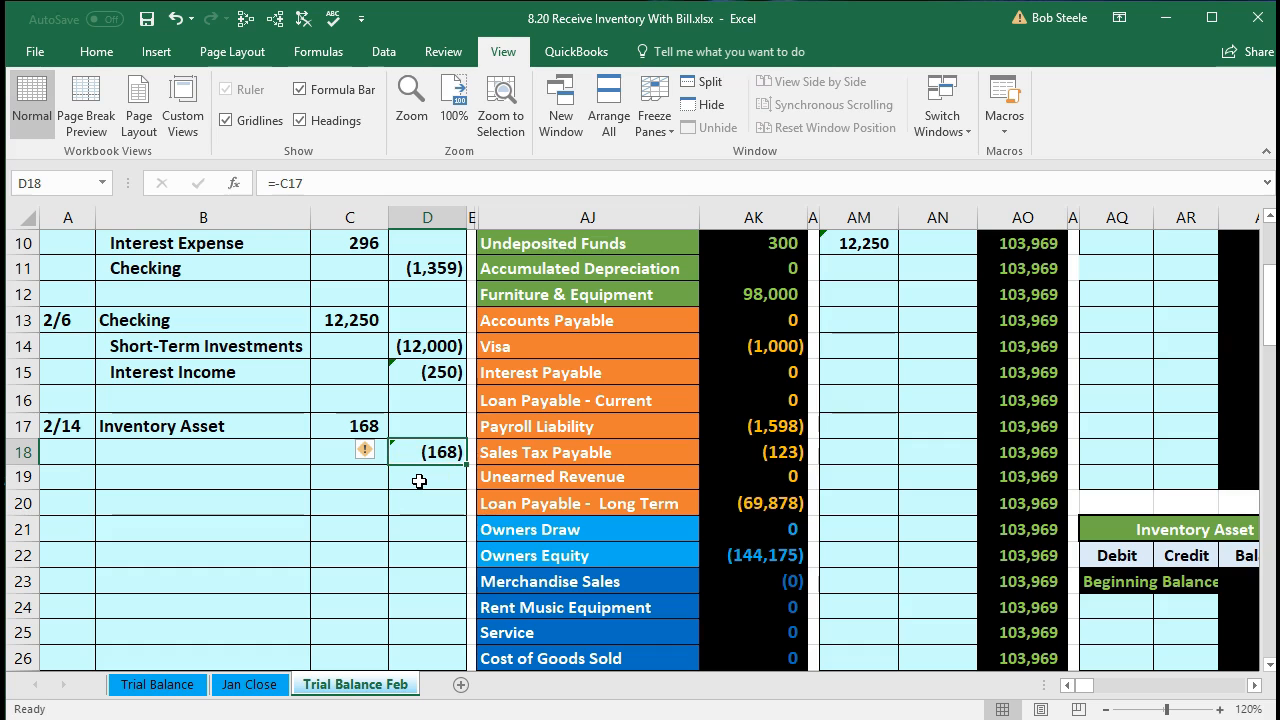
- Examine the Checking and liability accounts in the trial balance to decide which account the 2/14 entry credits
{"action": "left_click", "coordinate": [565, 474]}
{"action": "scroll", "coordinate": [563, 466], "scroll_direction": "up", "scroll_amount": 3}
{"action": "left_click_drag", "start_coordinate": [623, 380], "coordinate": [717, 382]}
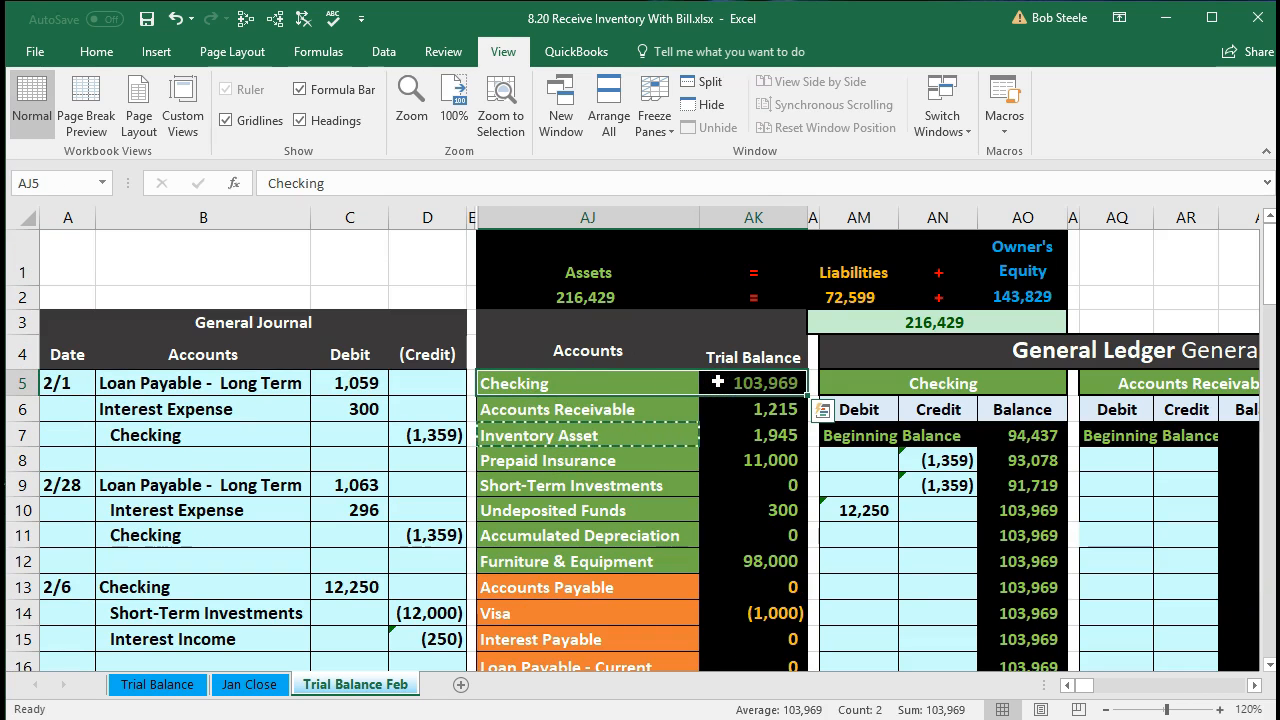
{"action": "scroll", "coordinate": [717, 381], "scroll_direction": "down", "scroll_amount": 1}
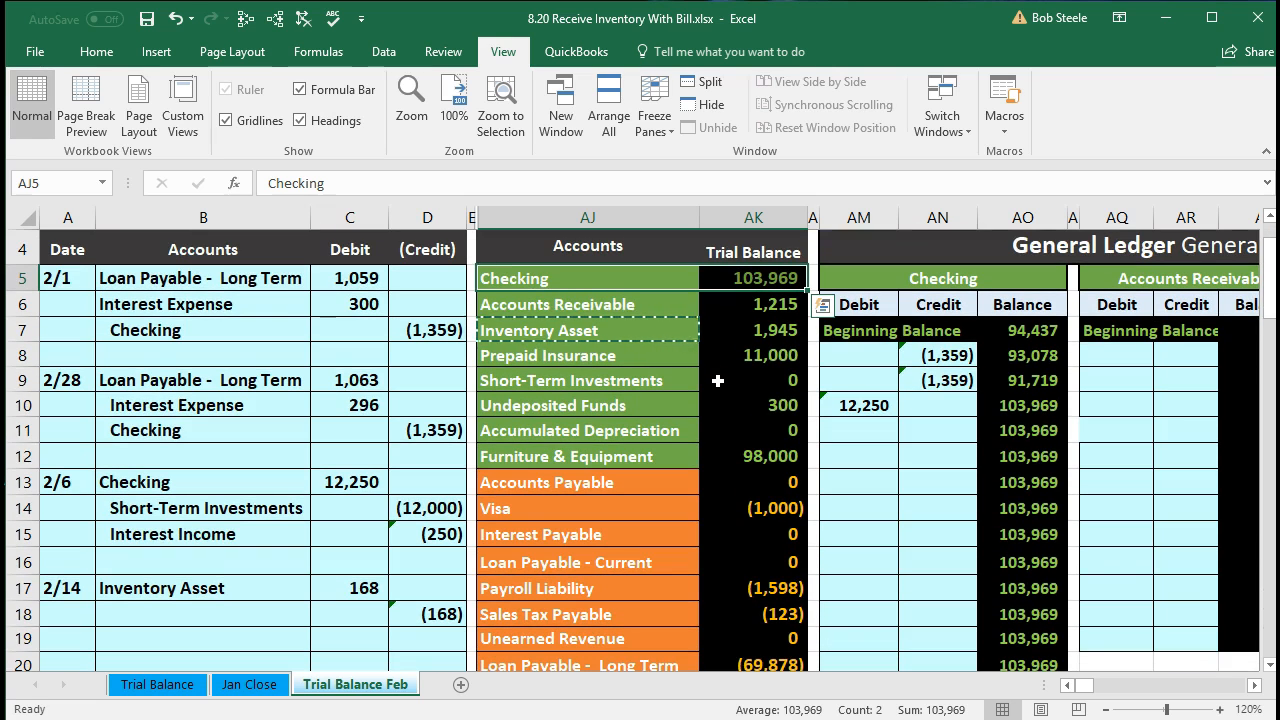
{"action": "scroll", "coordinate": [717, 381], "scroll_direction": "down", "scroll_amount": 1}
{"action": "left_click", "coordinate": [669, 386]}
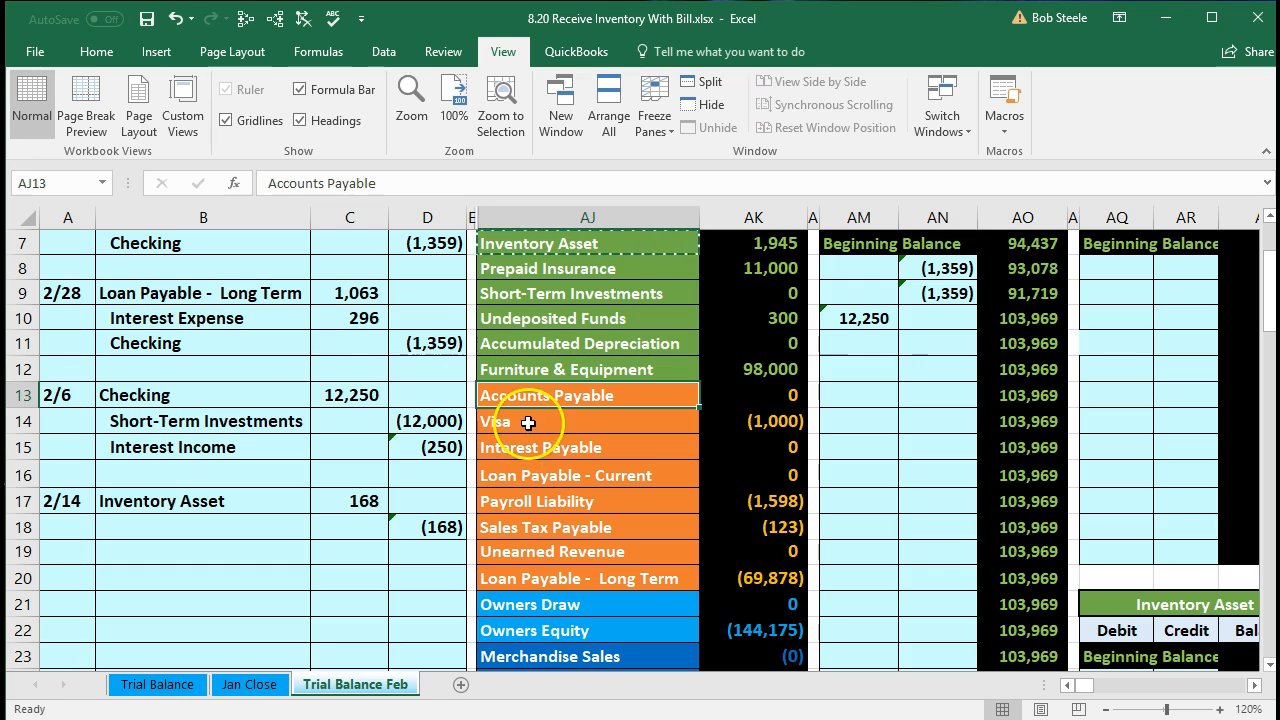
{"action": "left_click_drag", "start_coordinate": [594, 394], "coordinate": [736, 476]}
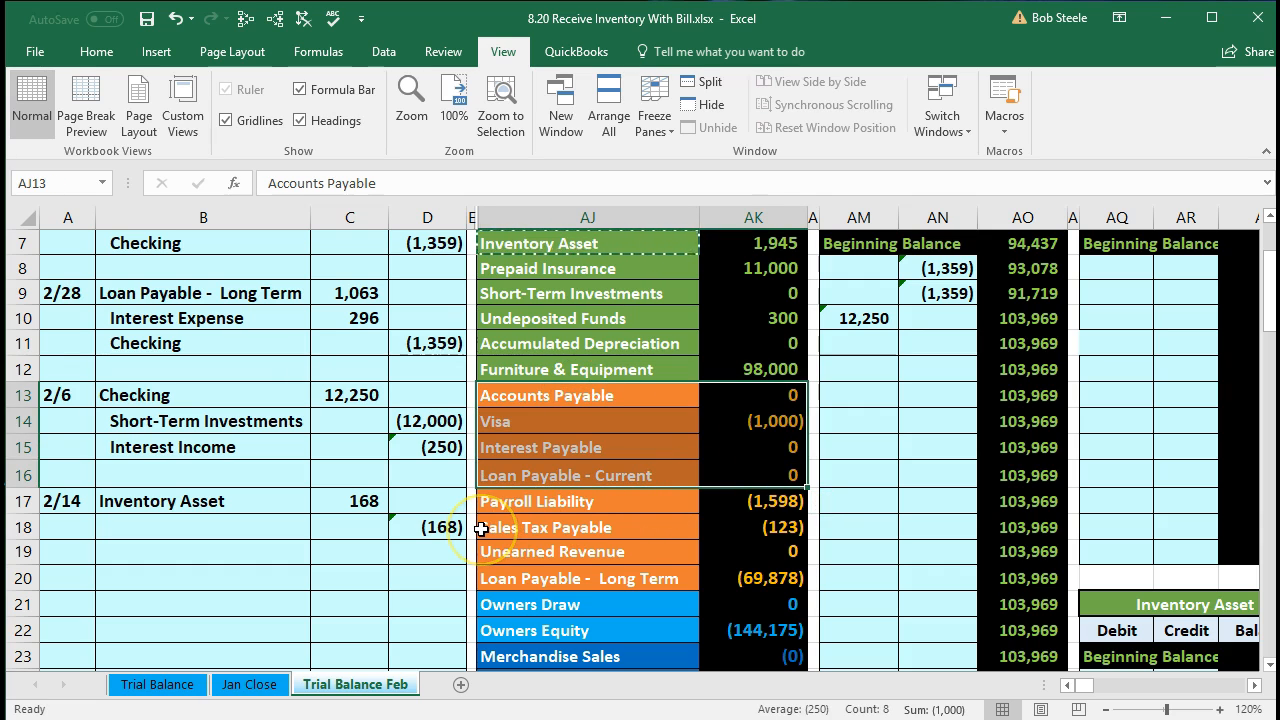
- Copy the Accounts Payable account name from the trial balance into B18 as values only and indent it
{"action": "left_click", "coordinate": [610, 401]}
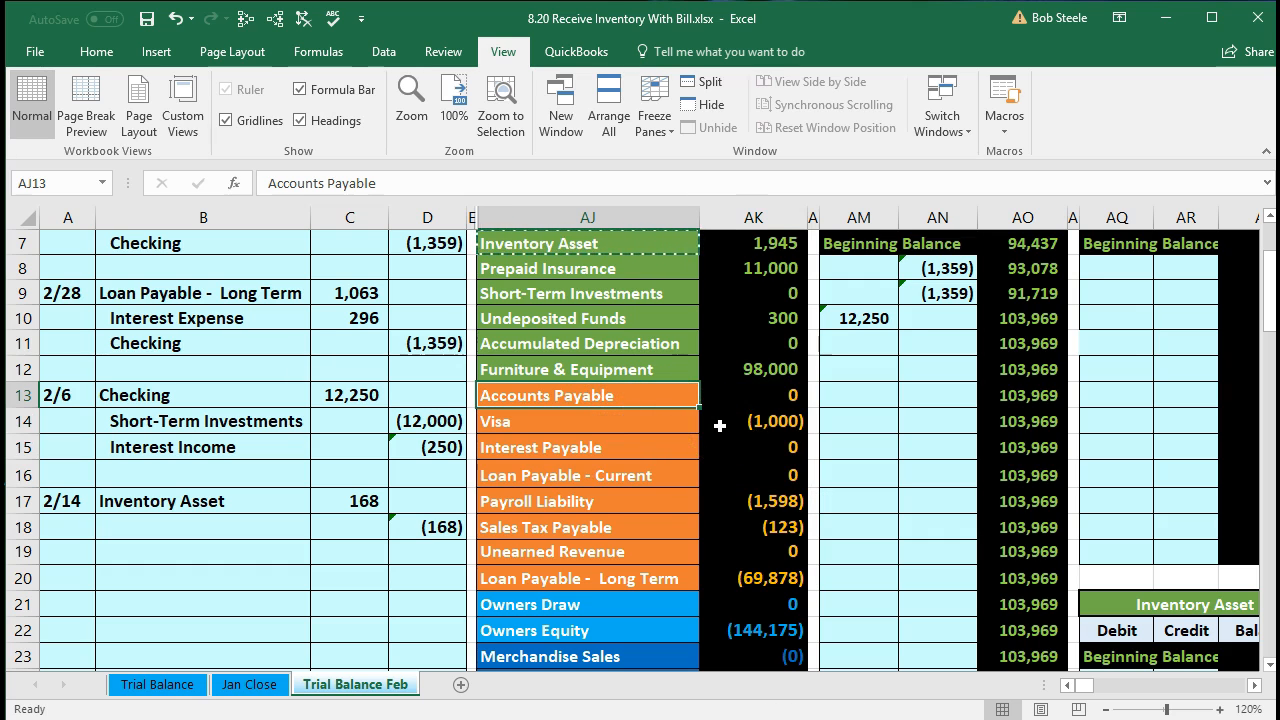
{"action": "right_click", "coordinate": [651, 397]}
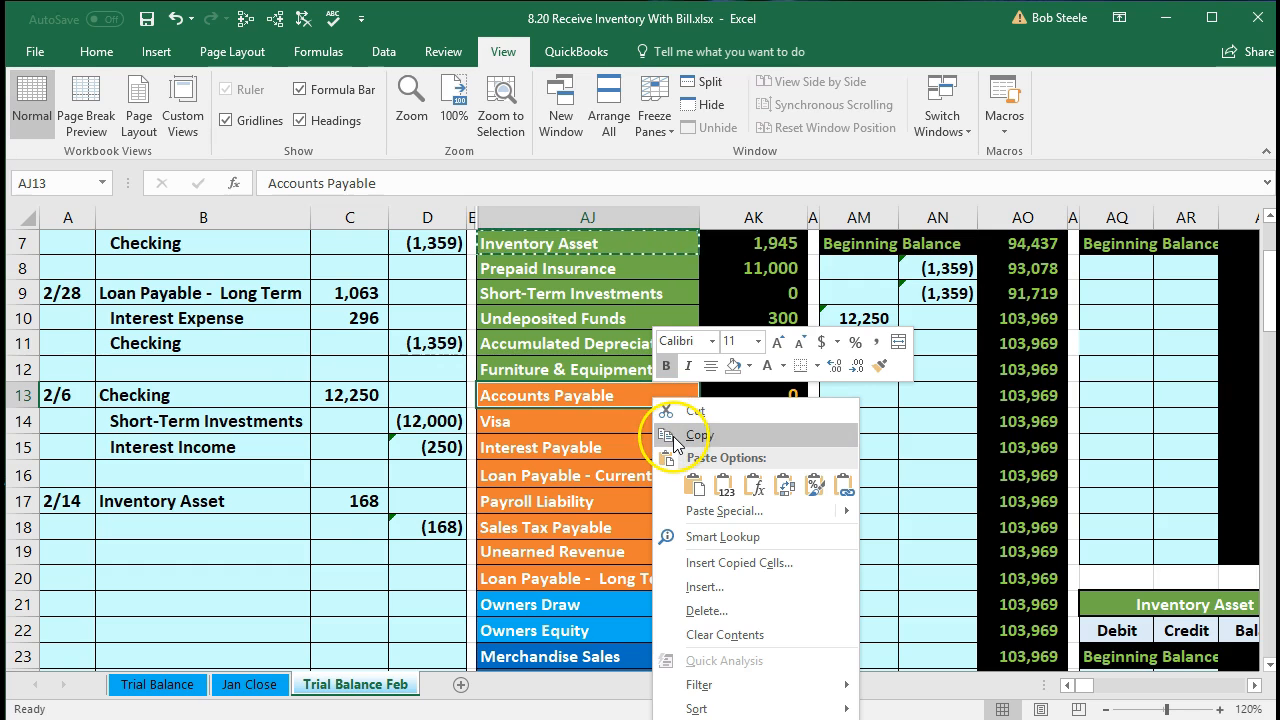
{"action": "left_click", "coordinate": [676, 436]}
{"action": "left_click", "coordinate": [229, 527]}
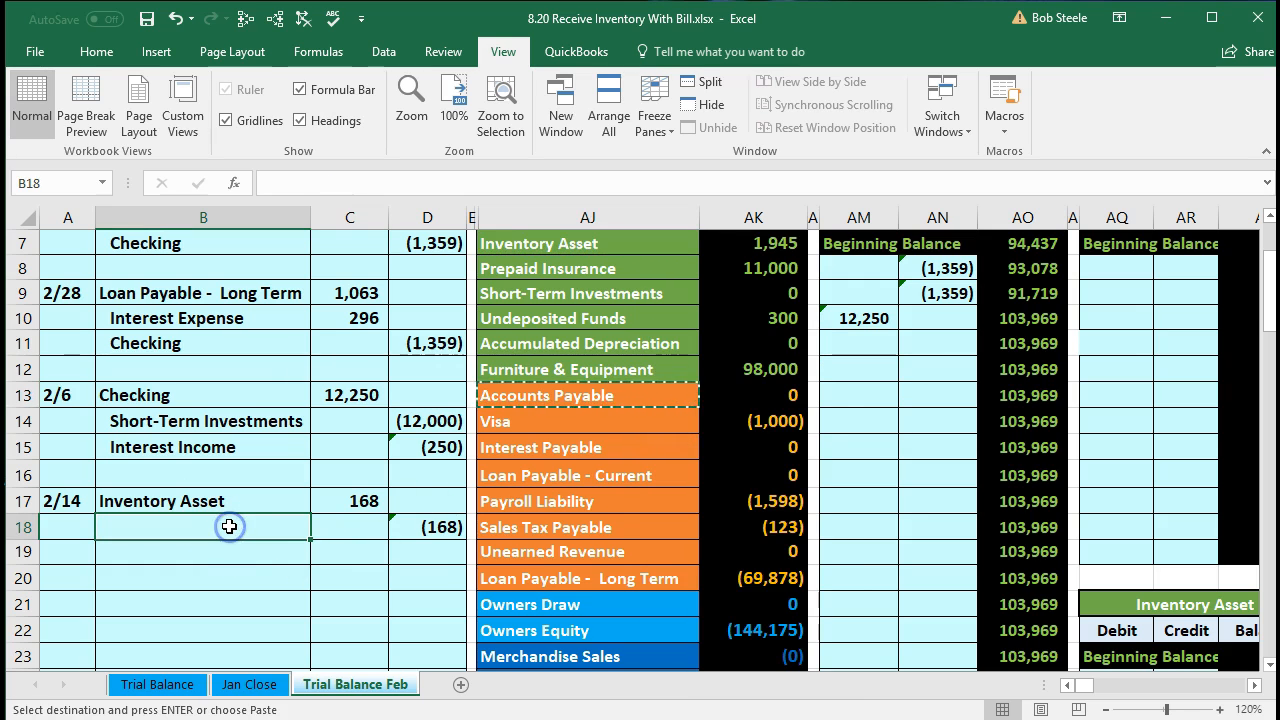
{"action": "right_click", "coordinate": [229, 527]}
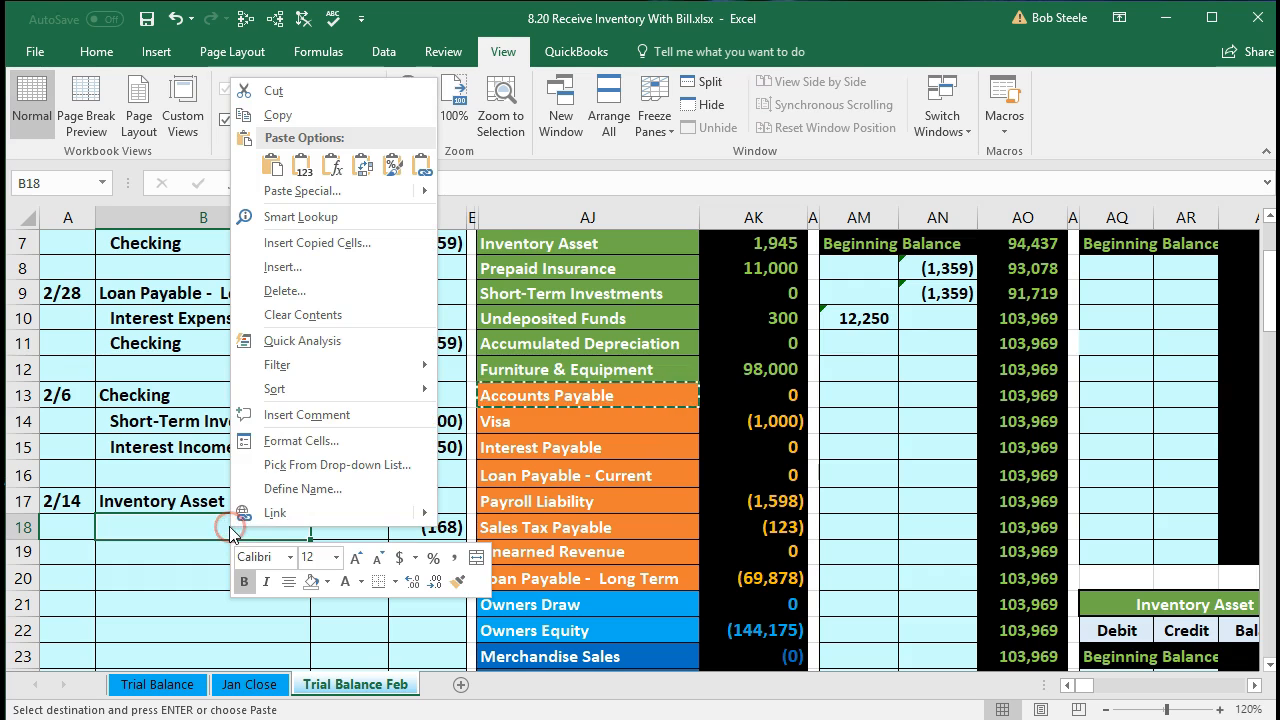
{"action": "left_click", "coordinate": [301, 165]}
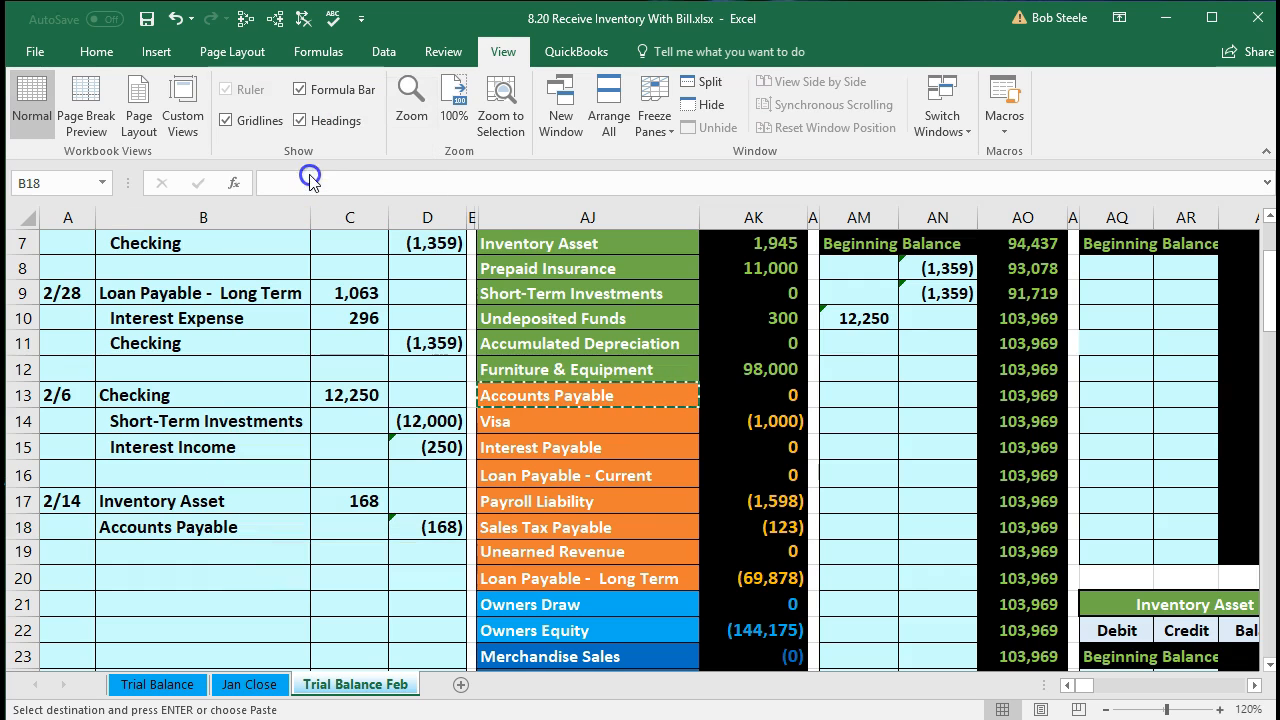
{"action": "left_click", "coordinate": [99, 52]}
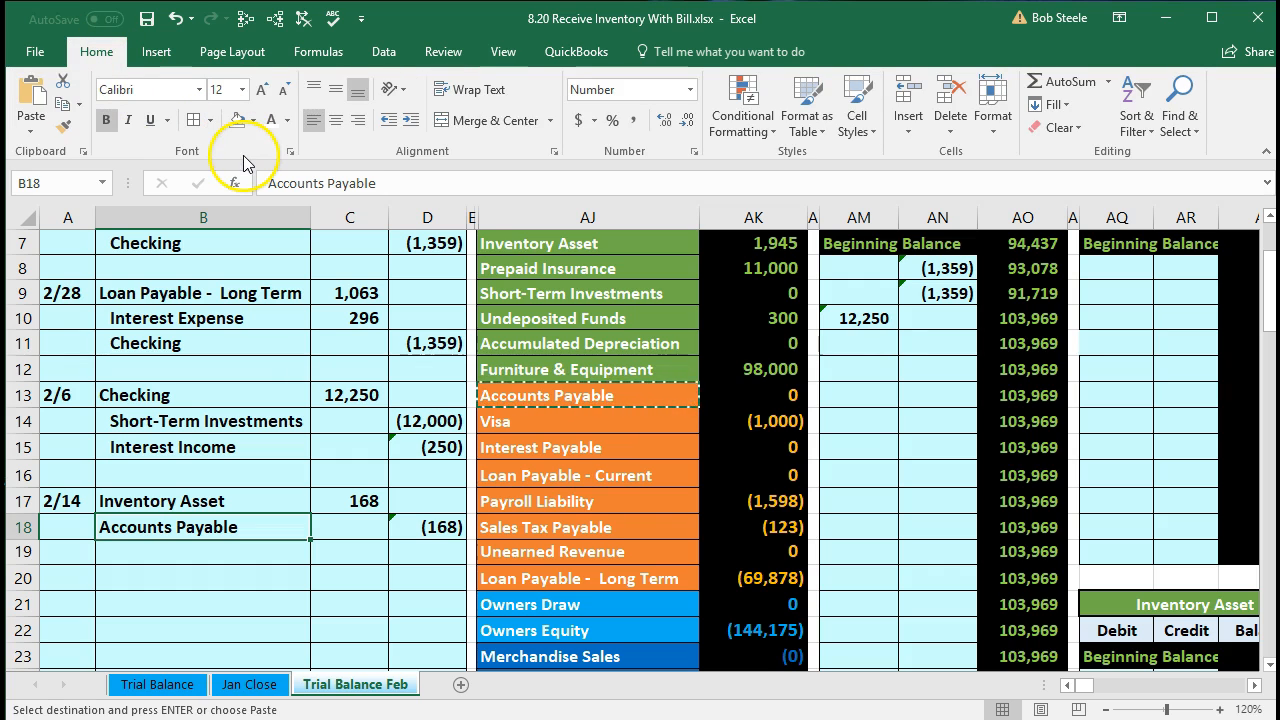
{"action": "left_click", "coordinate": [410, 122]}
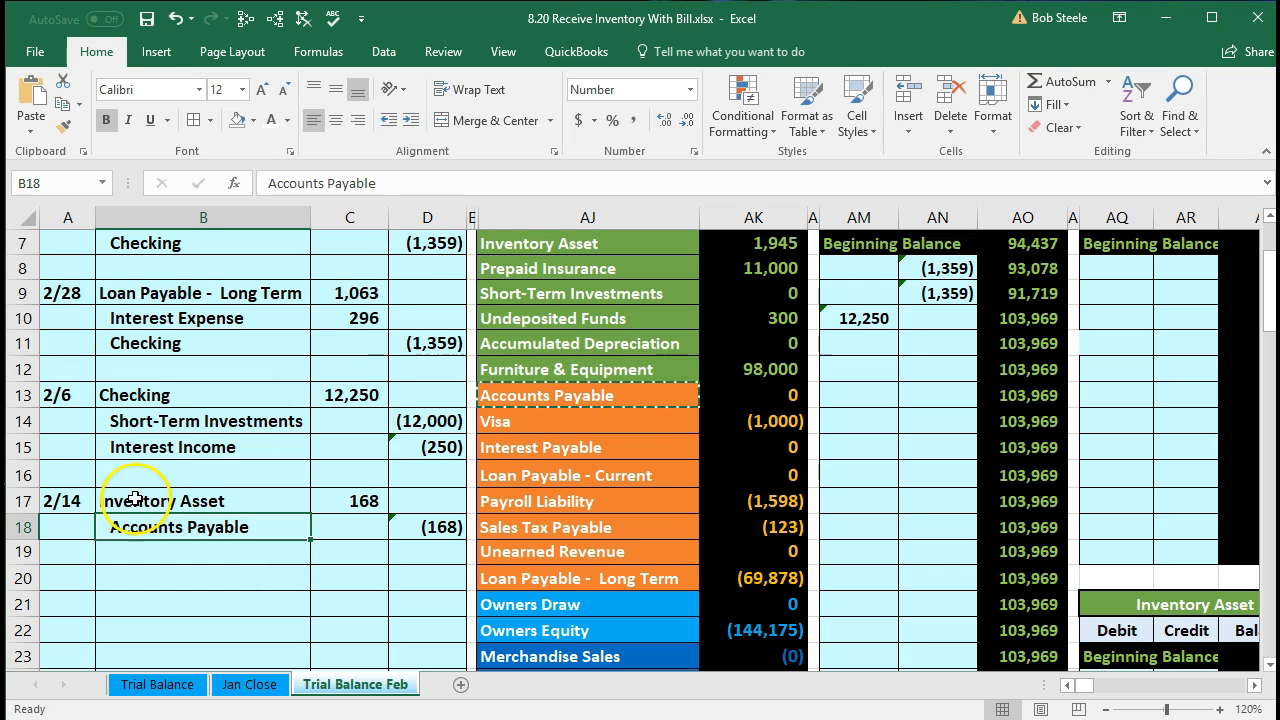
{"action": "left_click_drag", "start_coordinate": [63, 508], "coordinate": [400, 523]}
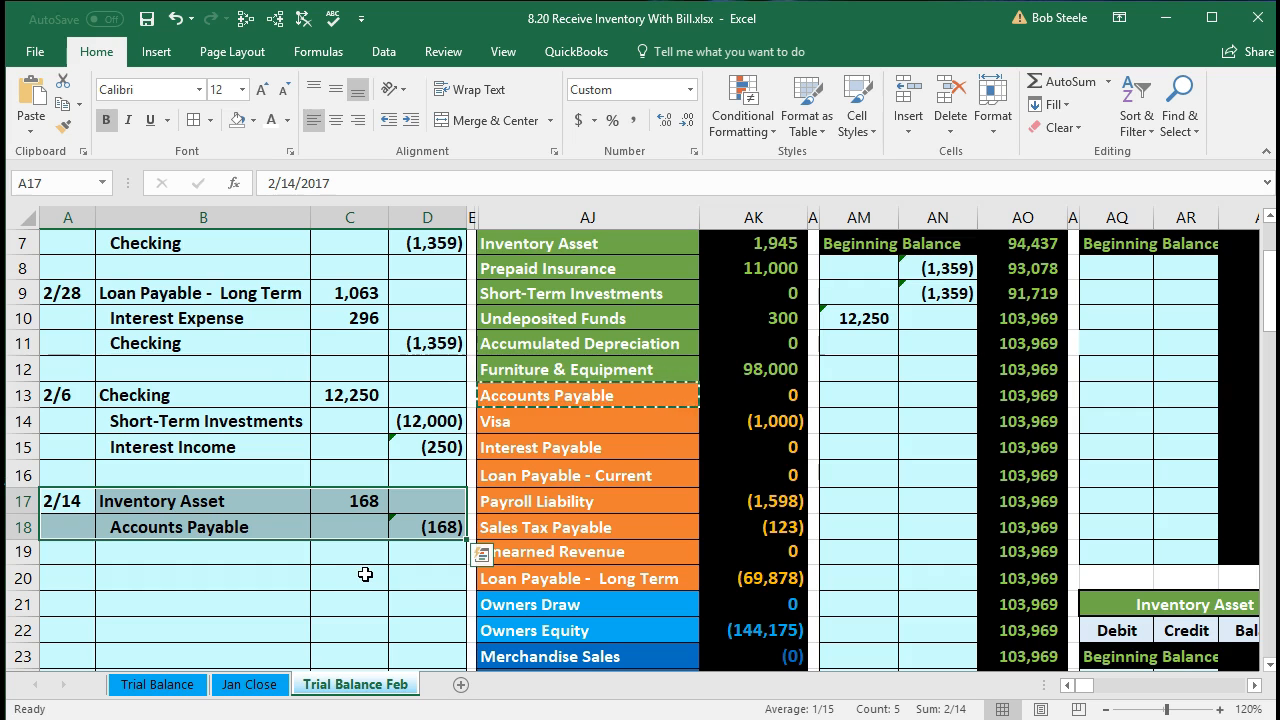
{"action": "scroll", "coordinate": [365, 574], "scroll_direction": "up", "scroll_amount": 2}
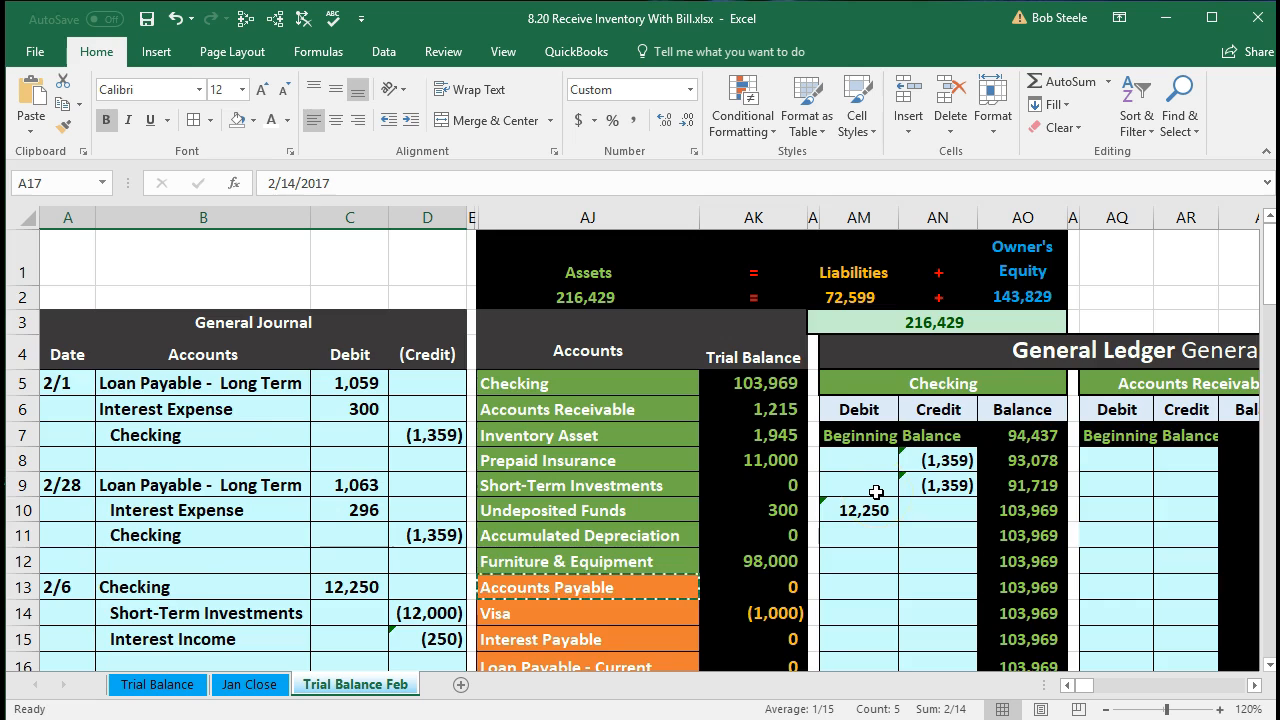
{"action": "scroll", "coordinate": [870, 495], "scroll_direction": "down", "scroll_amount": 2}
{"action": "scroll", "coordinate": [852, 500], "scroll_direction": "up", "scroll_amount": 2}
- Freeze the panes at cell AJ1 to keep the general journal columns in view
{"action": "left_click", "coordinate": [543, 264]}
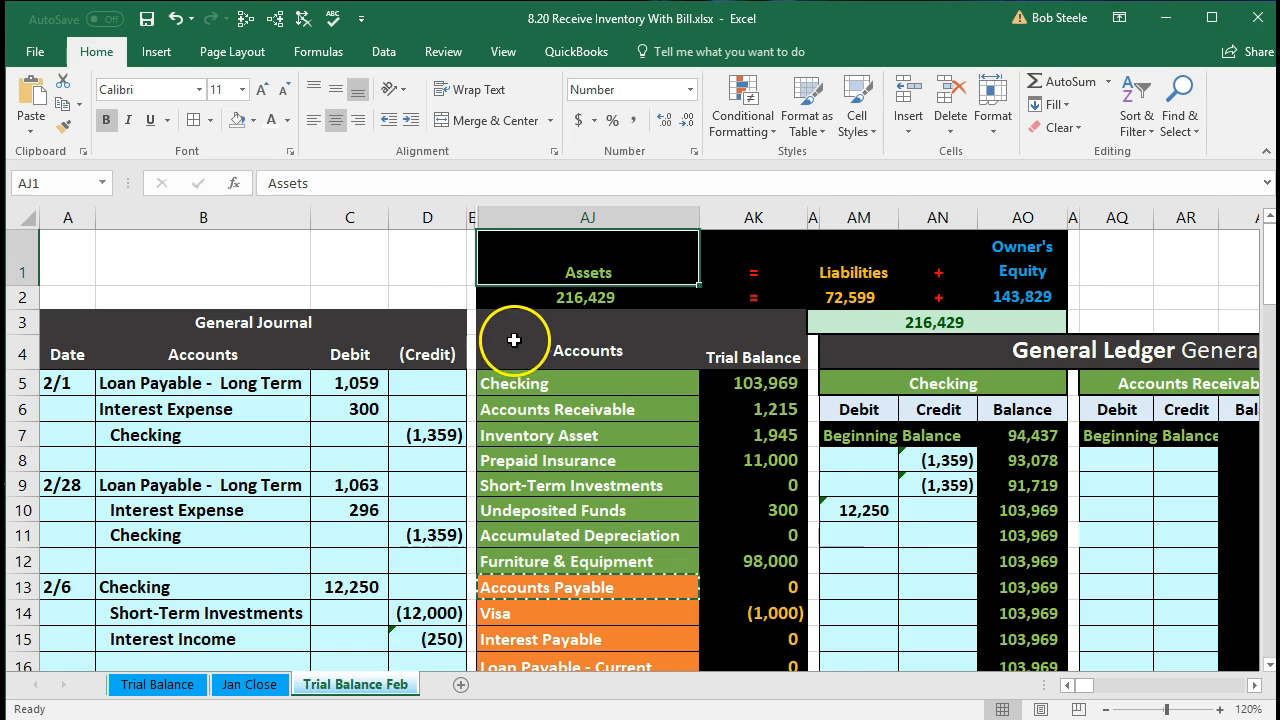
{"action": "left_click", "coordinate": [503, 52]}
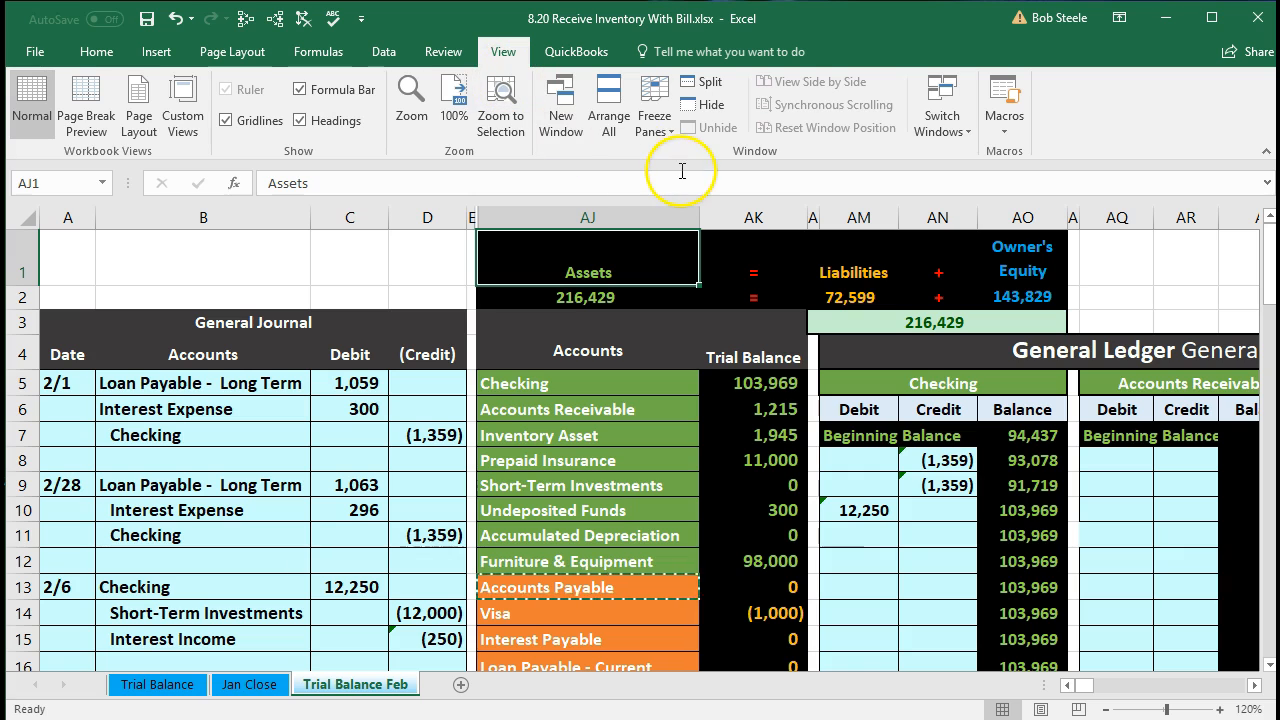
{"action": "left_click", "coordinate": [658, 132]}
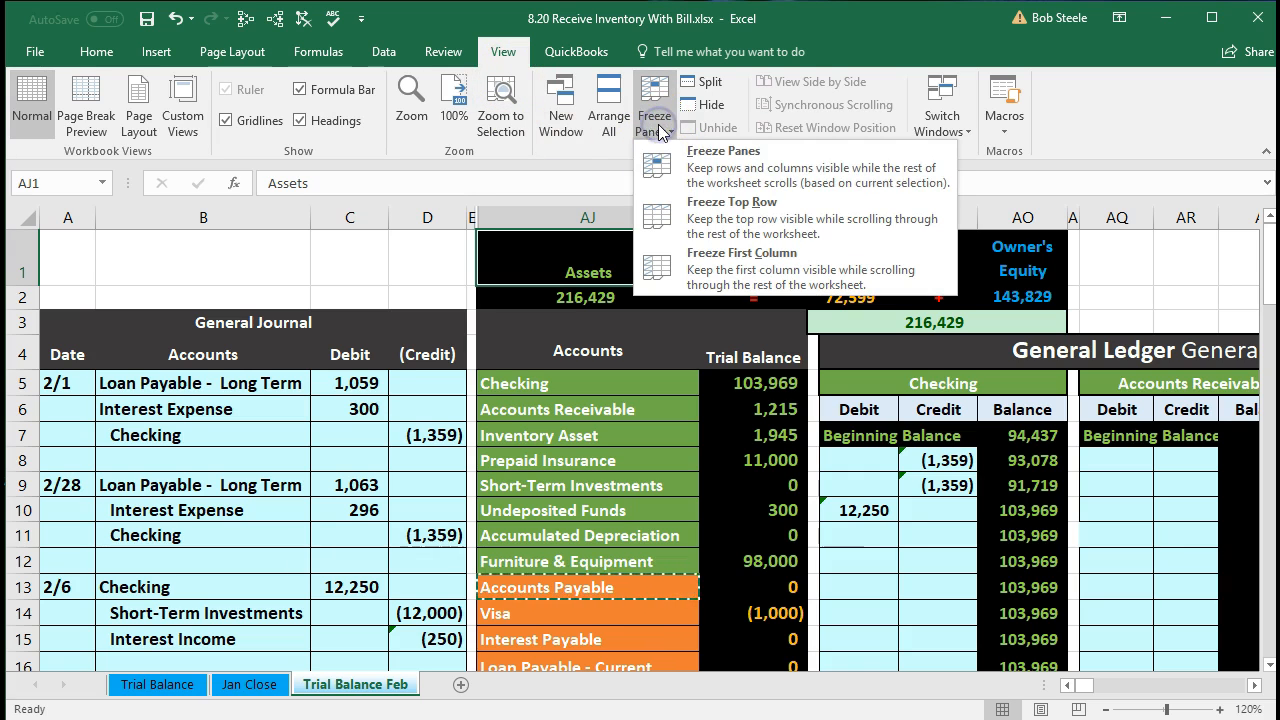
{"action": "left_click", "coordinate": [763, 163]}
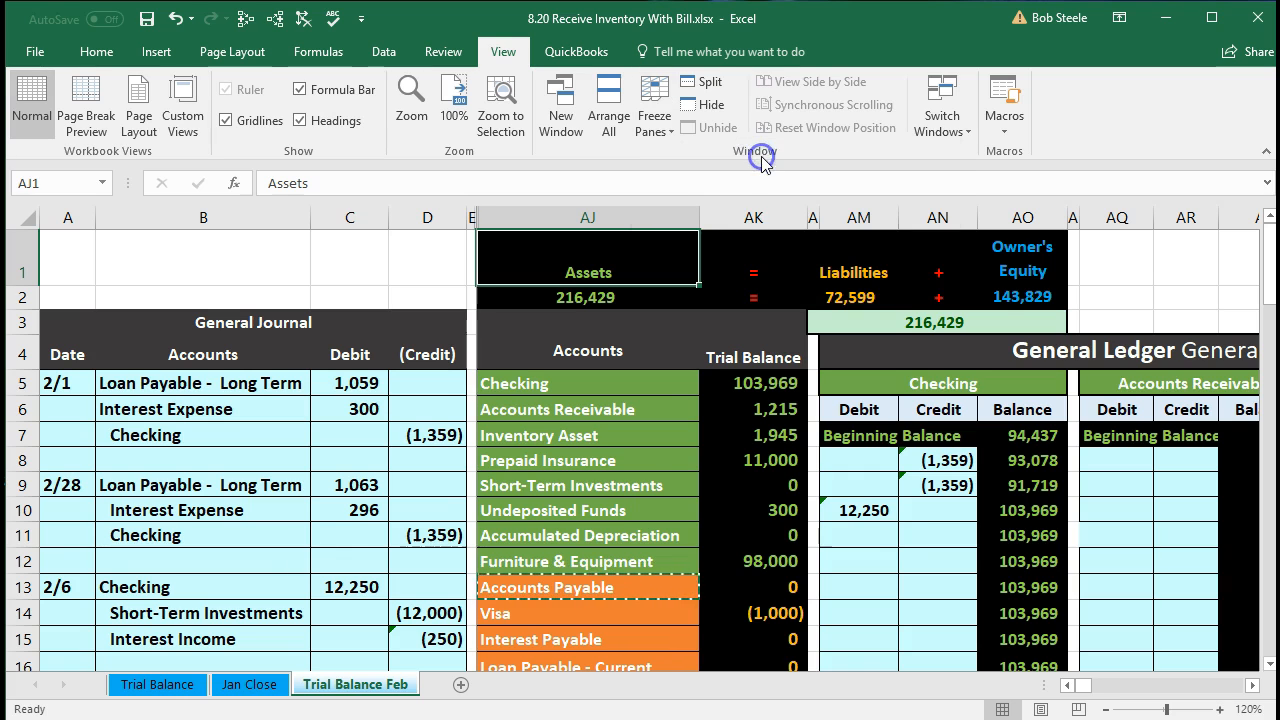
{"action": "scroll", "coordinate": [706, 404], "scroll_direction": "down", "scroll_amount": 1}
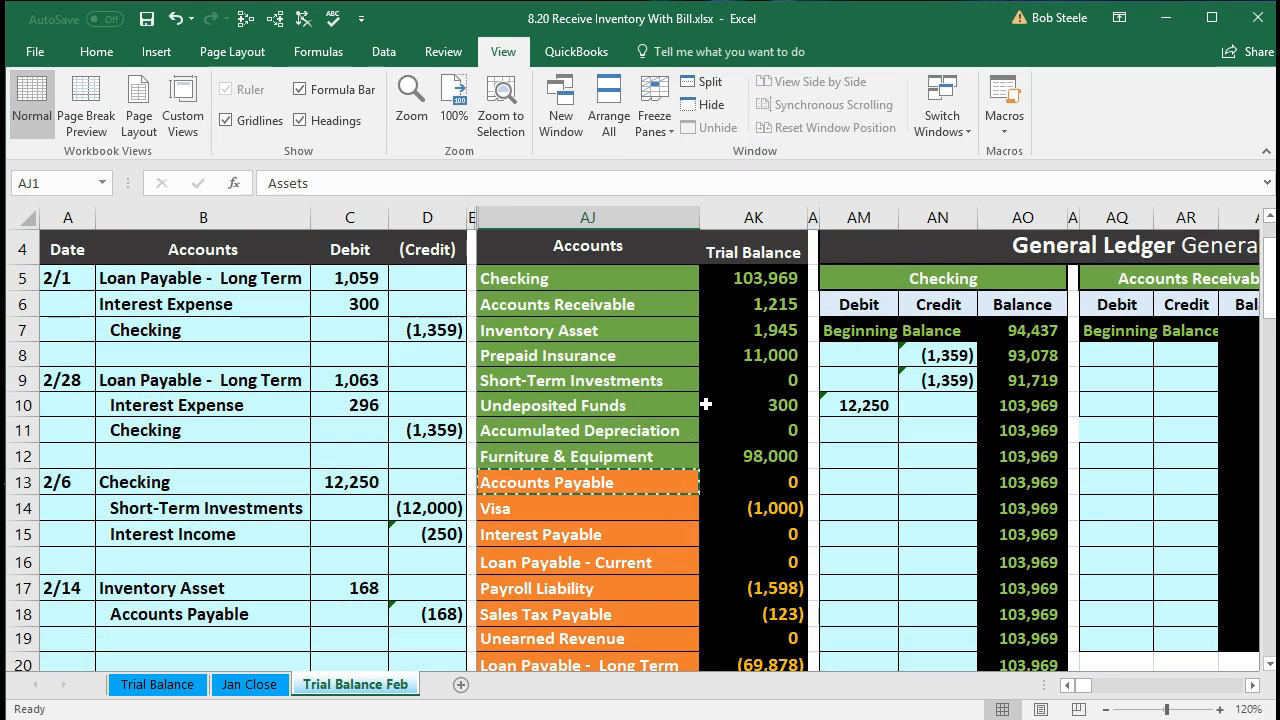
- Post the 2/14 inventory debit to the Inventory Asset ledger by entering =C17 in debit cell AQ24
{"action": "left_click_drag", "start_coordinate": [609, 332], "coordinate": [732, 334]}
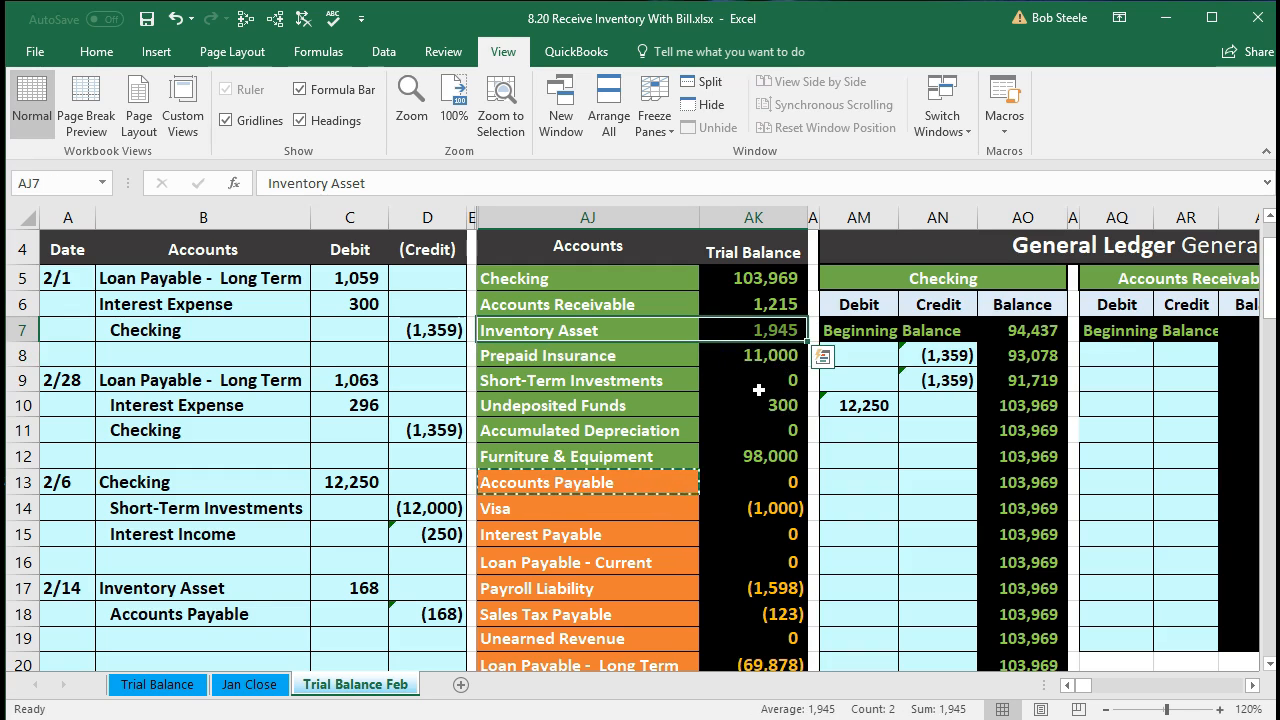
{"action": "key", "text": "Right"}
{"action": "key", "text": "Right"}
{"action": "key", "text": "Right"}
{"action": "key", "text": "Right"}
{"action": "key", "text": "Right"}
{"action": "key", "text": "Right"}
{"action": "key", "text": "Right"}
{"action": "key", "text": "Right"}
{"action": "key", "text": "Right"}
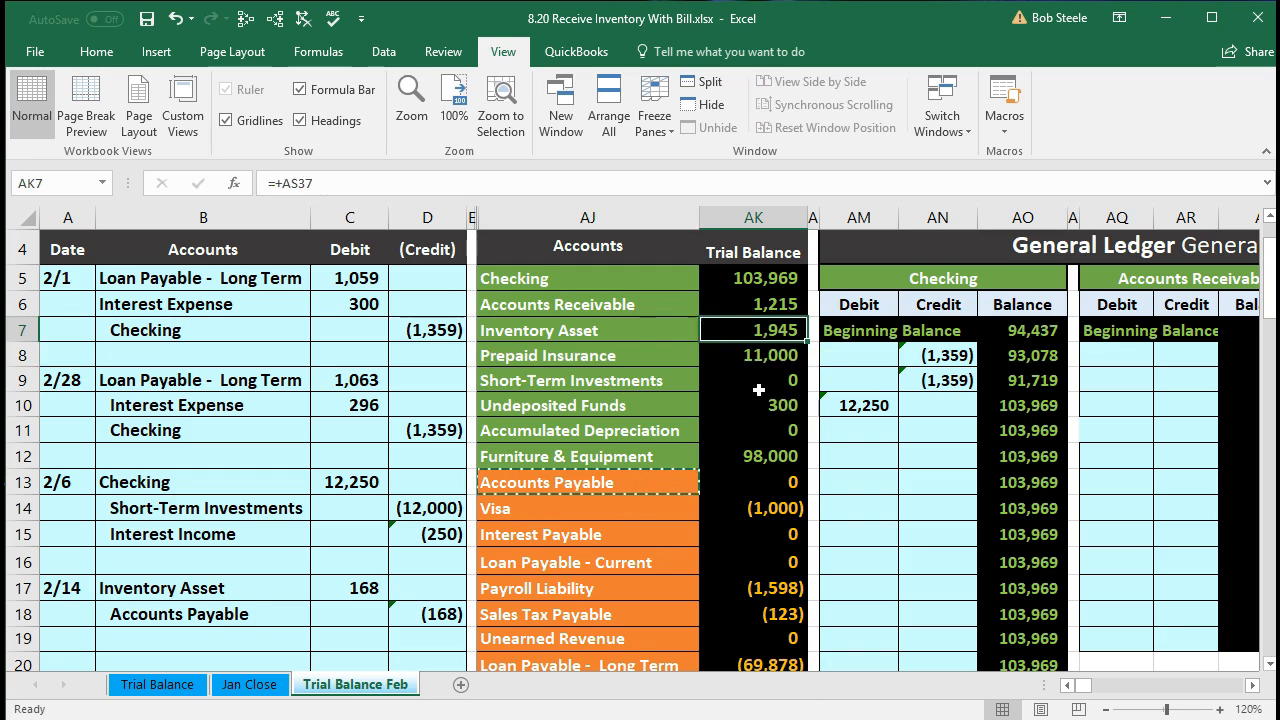
{"action": "key", "text": "Right"}
{"action": "key", "text": "Right"}
{"action": "key", "text": "Right"}
{"action": "key", "text": "Right"}
{"action": "key", "text": "Right"}
{"action": "key", "text": "Right"}
{"action": "key", "text": "Right"}
{"action": "key", "text": "Right"}
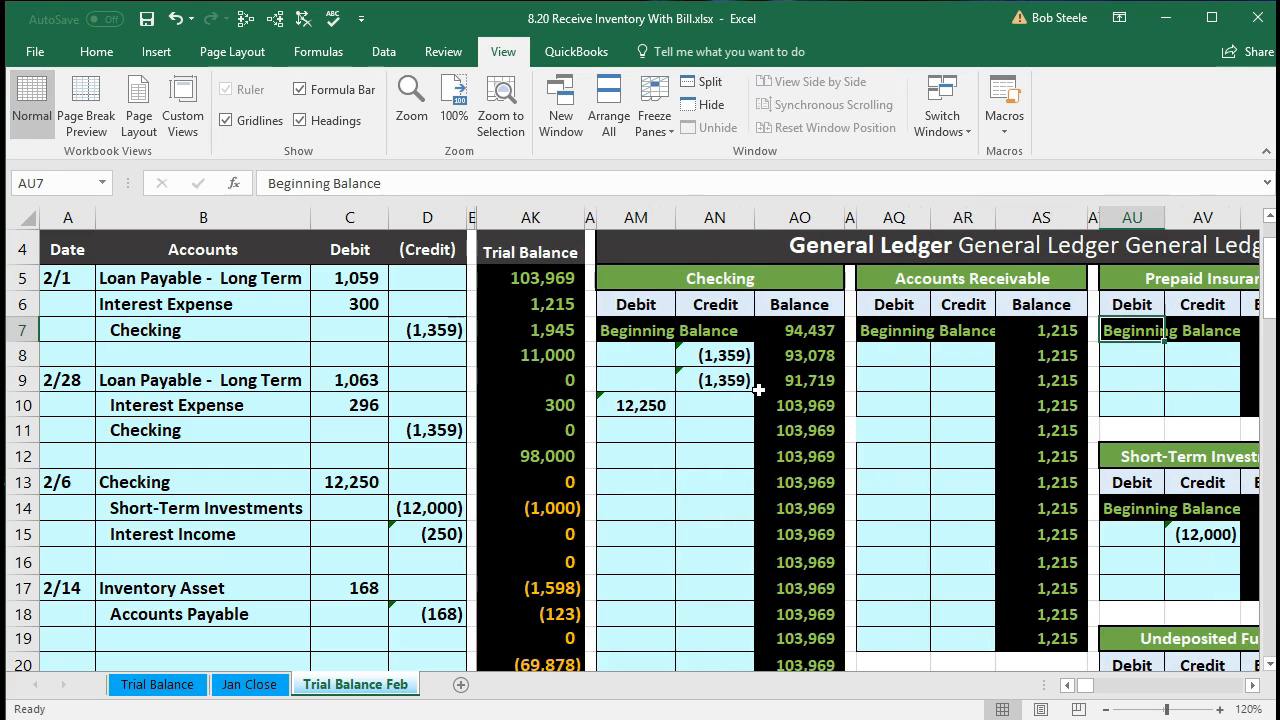
{"action": "key", "text": "Left"}
{"action": "key", "text": "Left"}
{"action": "key", "text": "Left"}
{"action": "key", "text": "Left"}
{"action": "key", "text": "Left"}
{"action": "key", "text": "Left"}
{"action": "key", "text": "Left"}
{"action": "key", "text": "Left"}
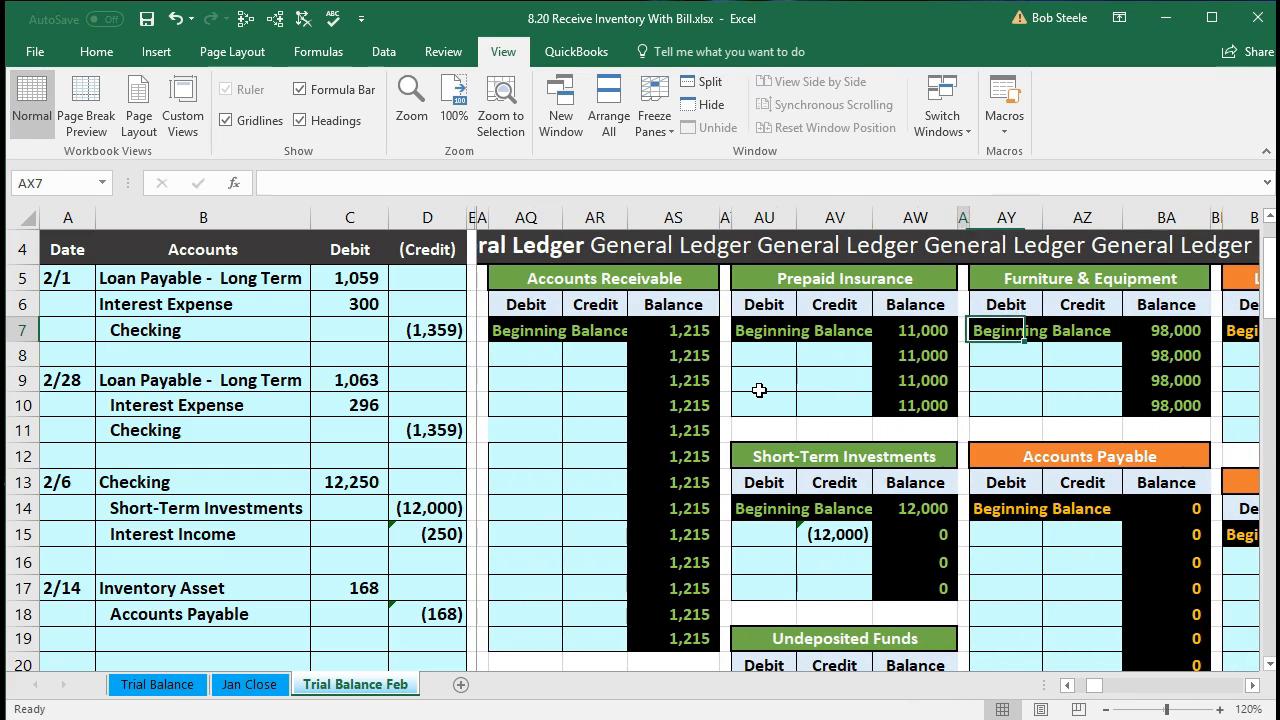
{"action": "key", "text": "Down"}
{"action": "key", "text": "Down"}
{"action": "key", "text": "Down"}
{"action": "key", "text": "Down"}
{"action": "key", "text": "Down"}
{"action": "key", "text": "Down"}
{"action": "key", "text": "Down"}
{"action": "key", "text": "Down"}
{"action": "key", "text": "Down"}
{"action": "key", "text": "Down"}
{"action": "key", "text": "Down"}
{"action": "key", "text": "Down"}
{"action": "key", "text": "Down"}
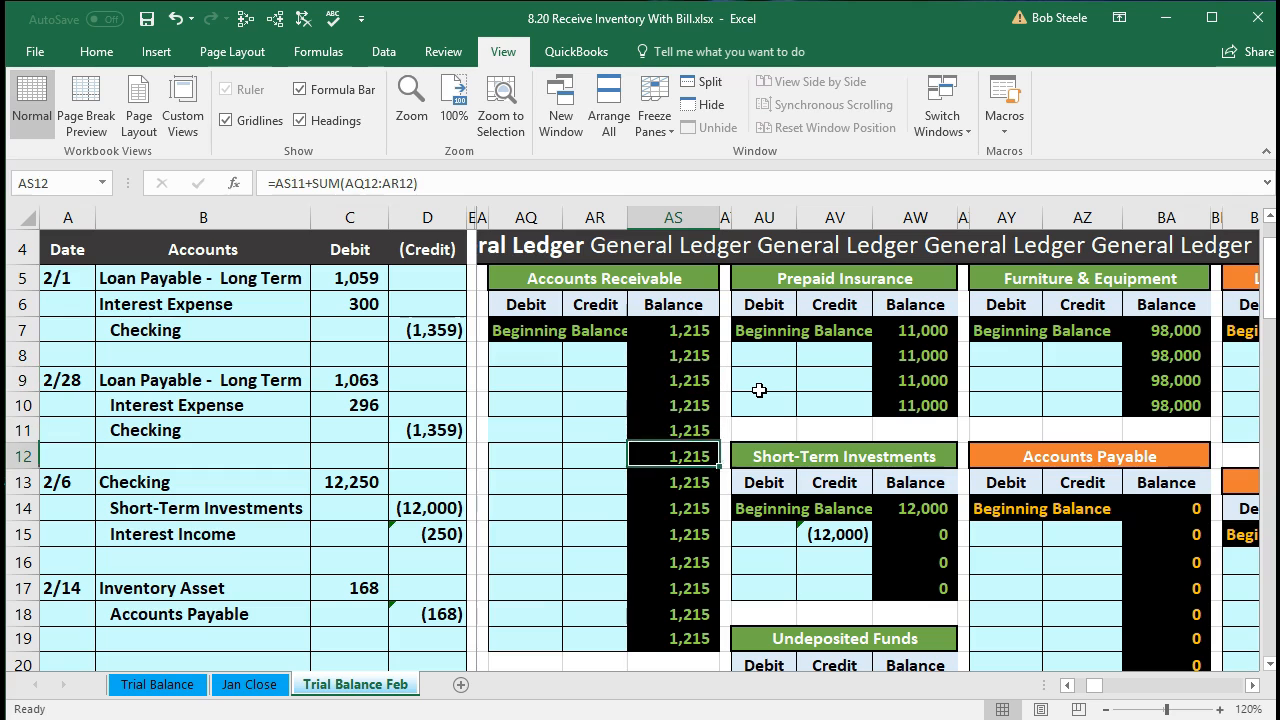
{"action": "key", "text": "Down"}
{"action": "key", "text": "Down"}
{"action": "key", "text": "Down"}
{"action": "key", "text": "Down"}
{"action": "key", "text": "Down"}
{"action": "key", "text": "Down"}
{"action": "key", "text": "Down"}
{"action": "key", "text": "Down"}
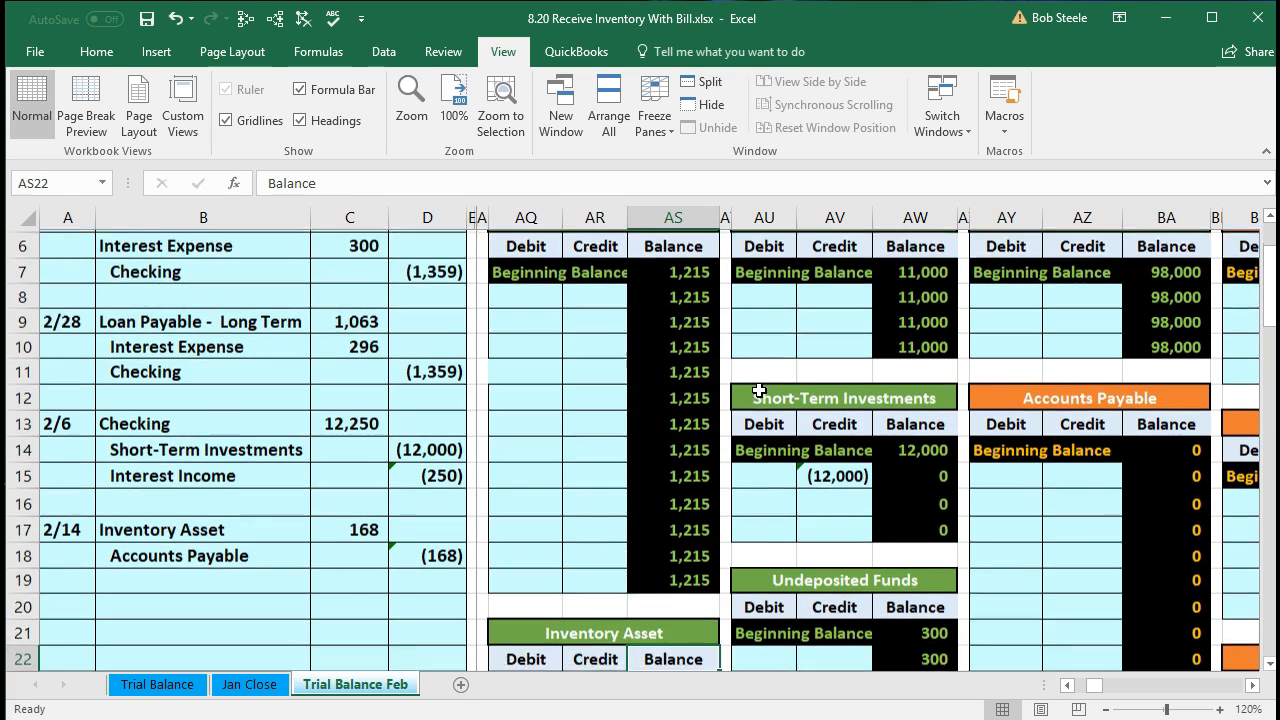
{"action": "key", "text": "Up"}
{"action": "key", "text": "Up"}
{"action": "key", "text": "Up"}
{"action": "key", "text": "Up"}
{"action": "key", "text": "Up"}
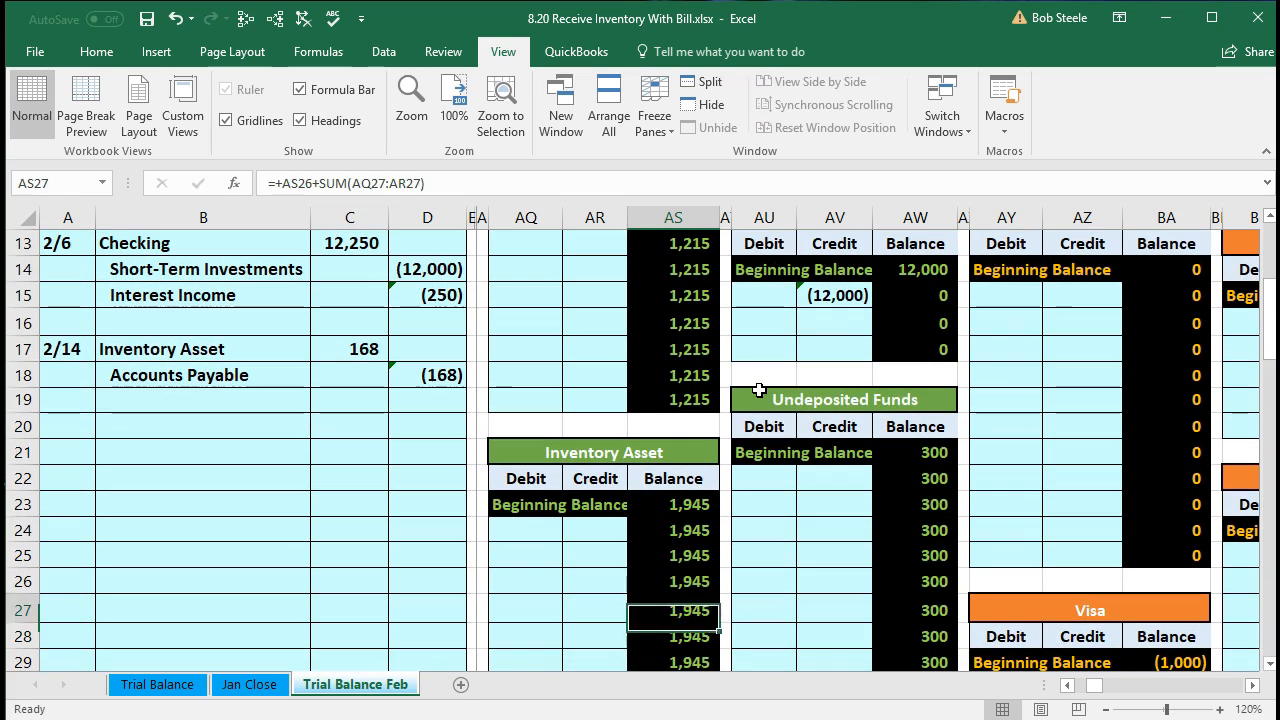
{"action": "key", "text": "Left"}
{"action": "key", "text": "Down"}
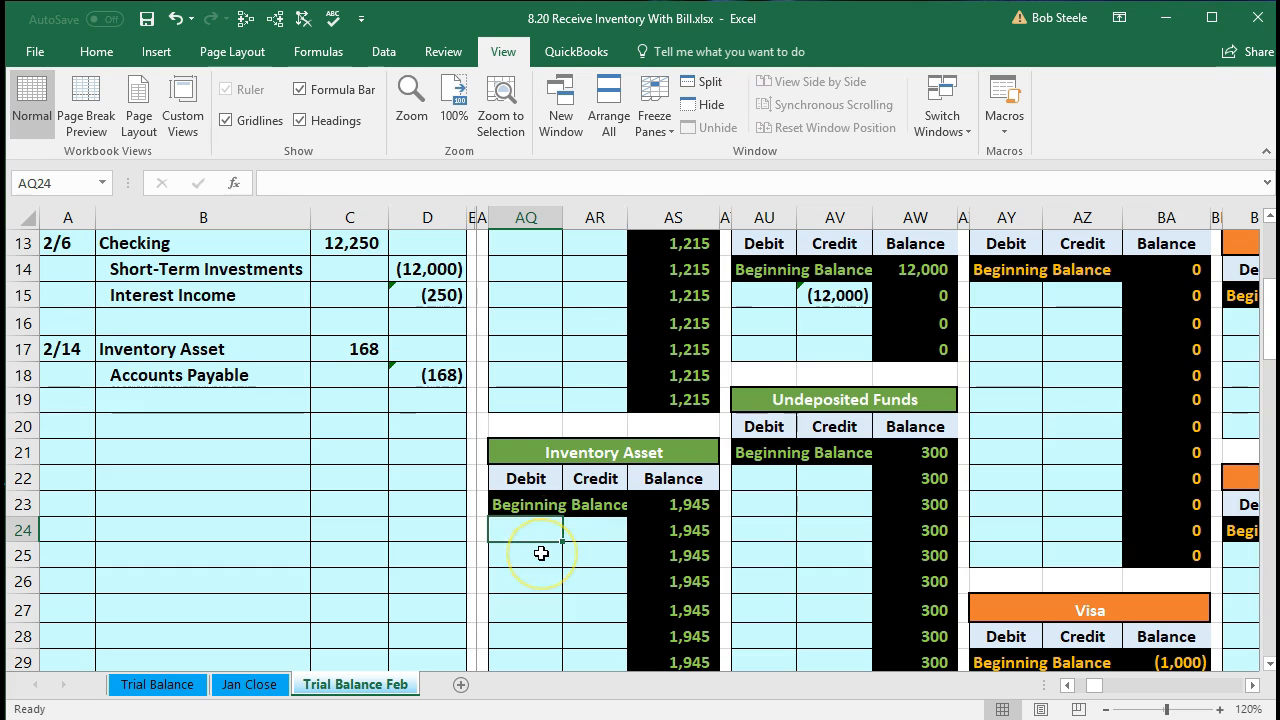
{"action": "type", "text": "="}
{"action": "left_click", "coordinate": [357, 342]}
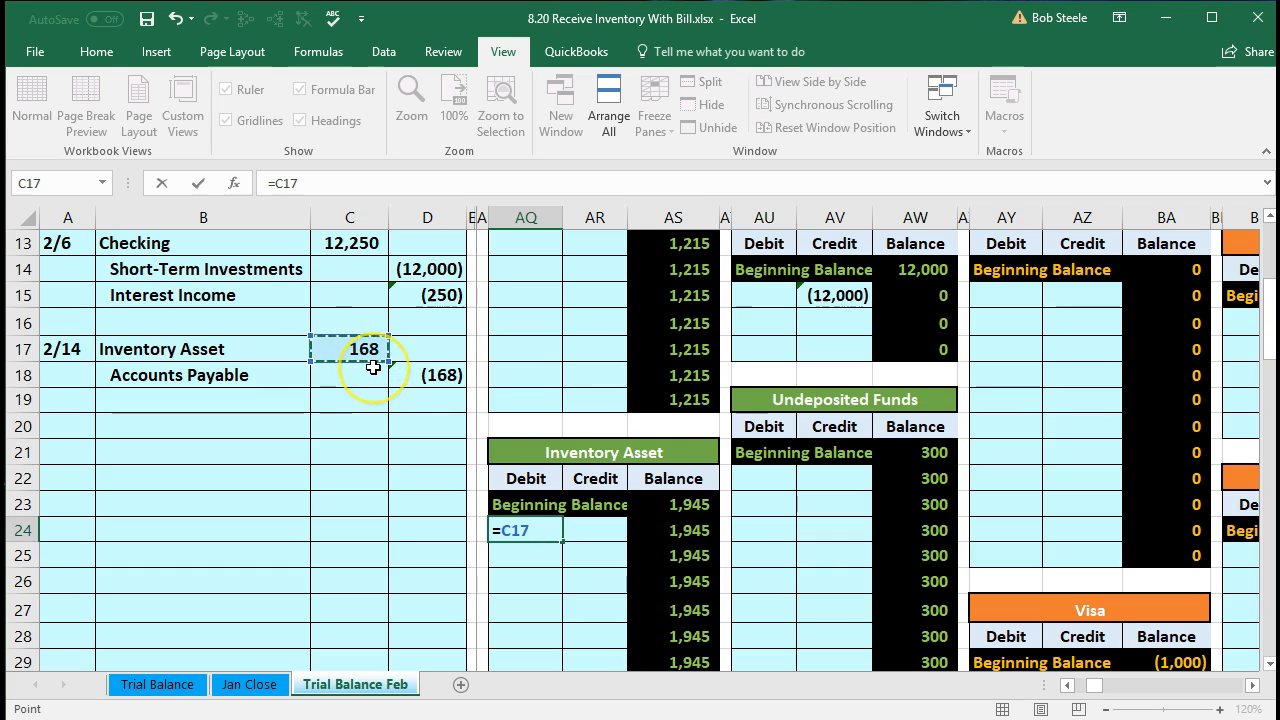
{"action": "key", "text": "Return"}
- Check the posted debit and balance formula in the Inventory Asset ledger, and trace the account's balance in the trial balance
{"action": "left_click", "coordinate": [510, 522]}
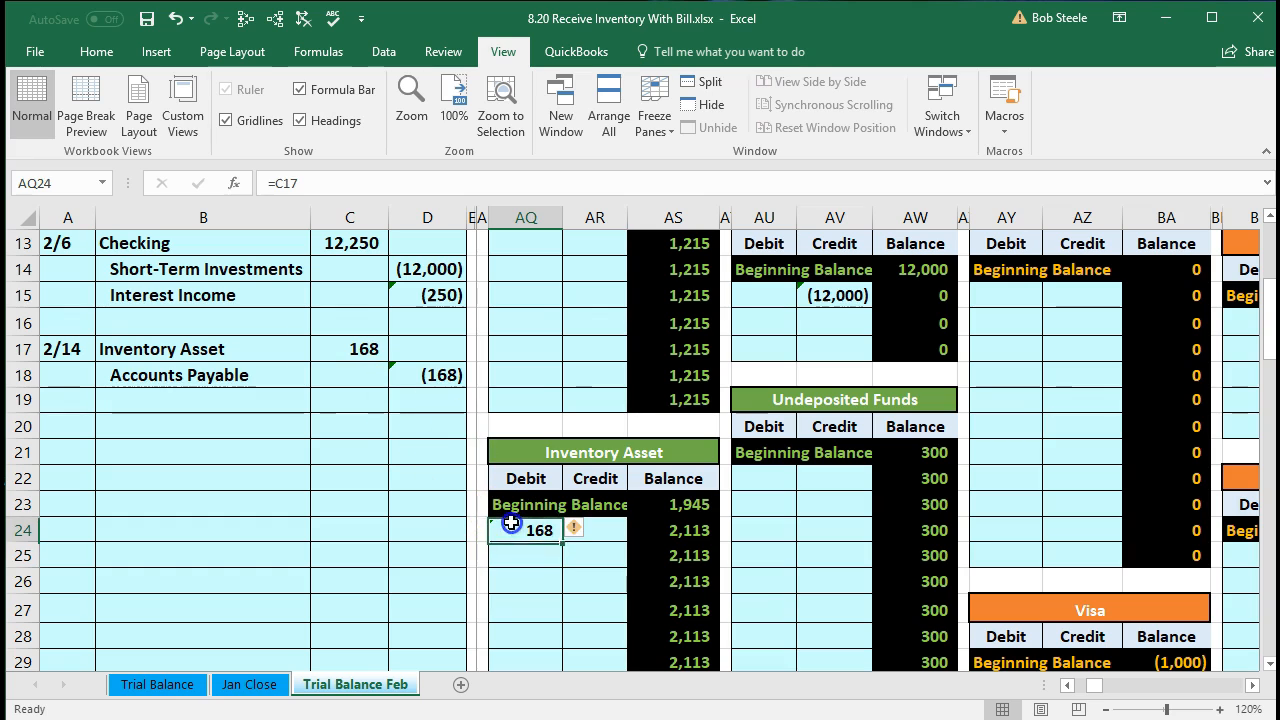
{"action": "left_click", "coordinate": [652, 533]}
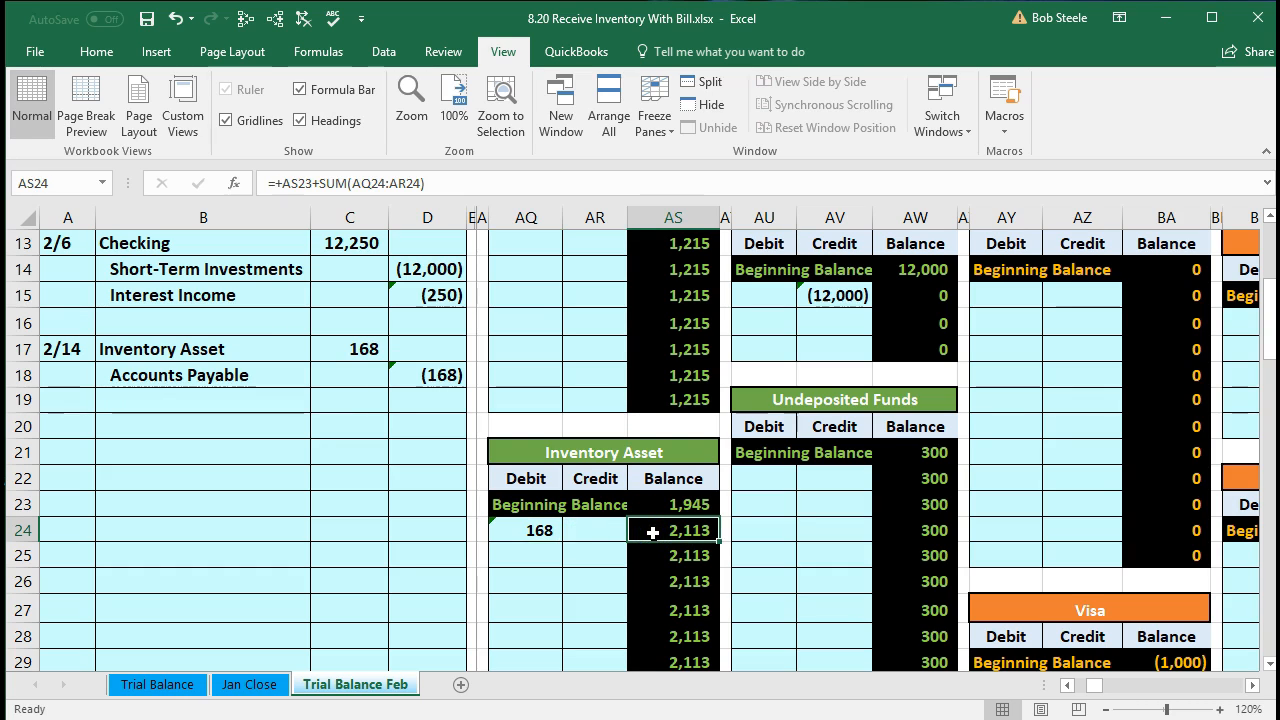
{"action": "key", "text": "Left"}
{"action": "key", "text": "Left"}
{"action": "key", "text": "Left"}
{"action": "key", "text": "Left"}
{"action": "key", "text": "Left"}
{"action": "key", "text": "Left"}
{"action": "key", "text": "Left"}
{"action": "key", "text": "Left"}
{"action": "key", "text": "Left"}
{"action": "key", "text": "Left"}
{"action": "key", "text": "Left"}
{"action": "key", "text": "Left"}
{"action": "key", "text": "Left"}
{"action": "key", "text": "Left"}
{"action": "key", "text": "Left"}
{"action": "key", "text": "Left"}
{"action": "key", "text": "Left"}
{"action": "key", "text": "Left"}
{"action": "key", "text": "Left"}
{"action": "key", "text": "Left"}
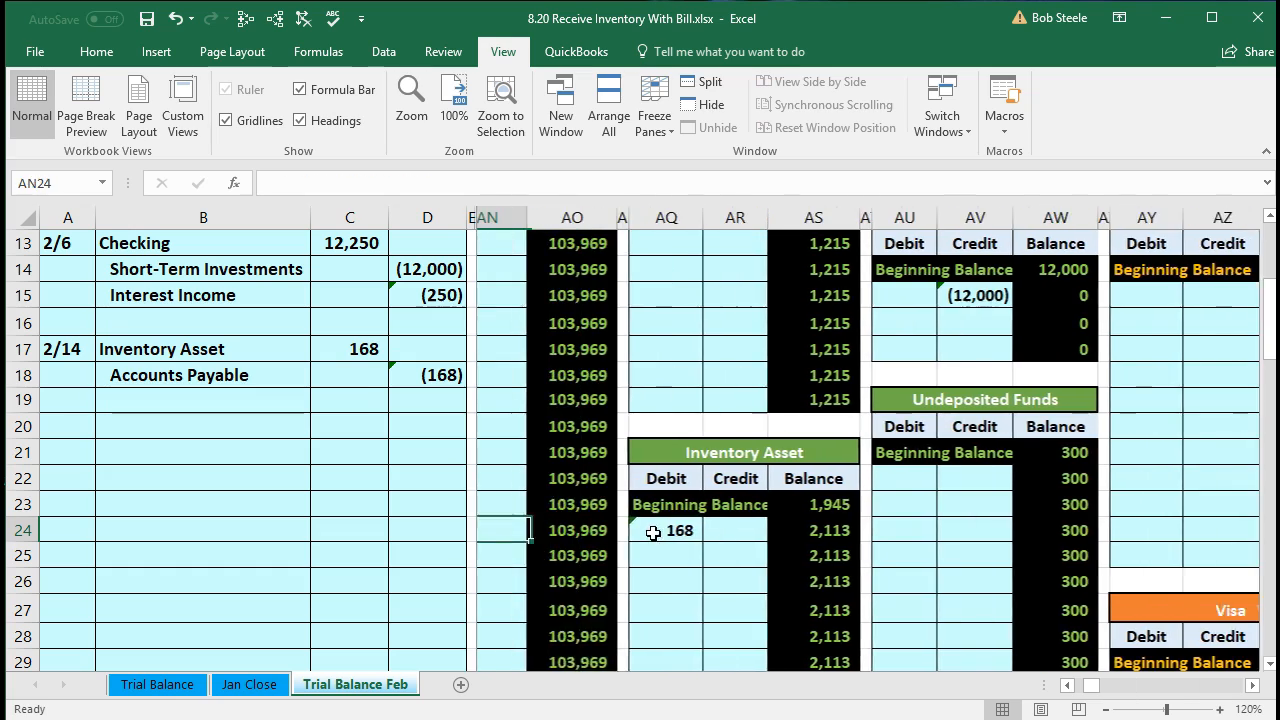
{"action": "scroll", "coordinate": [652, 533], "scroll_direction": "up", "scroll_amount": 4}
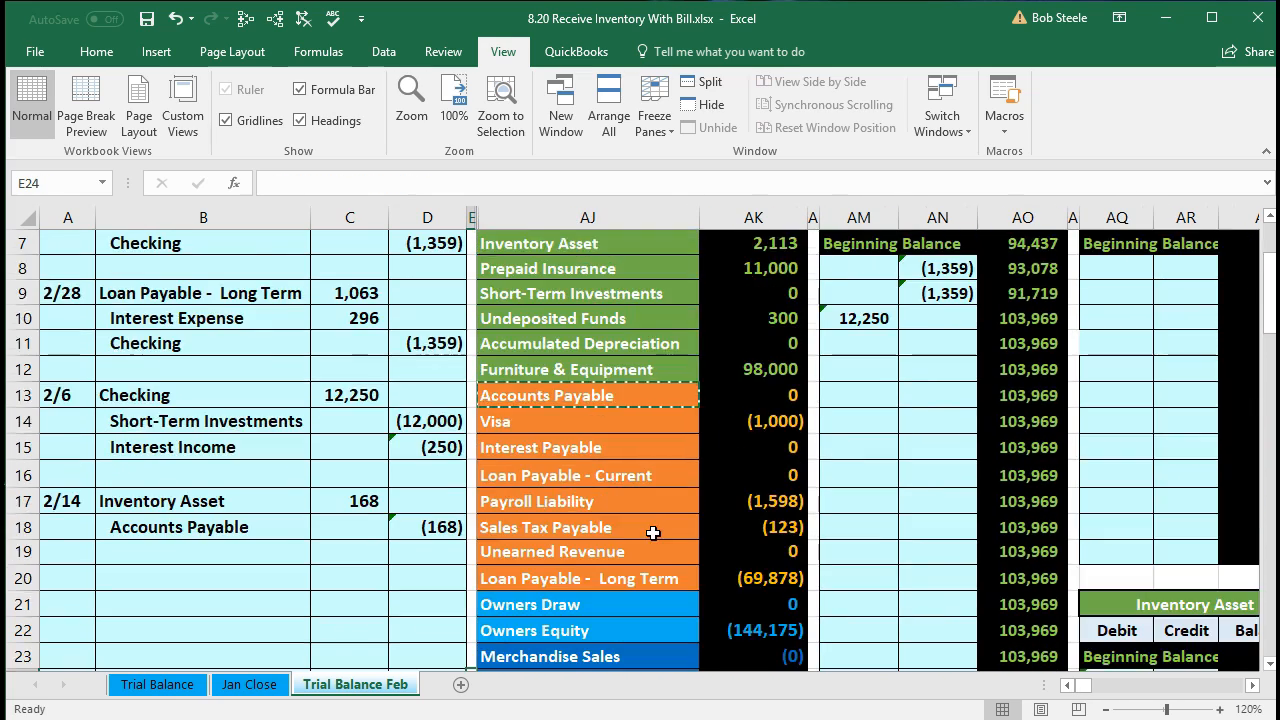
{"action": "left_click", "coordinate": [735, 437]}
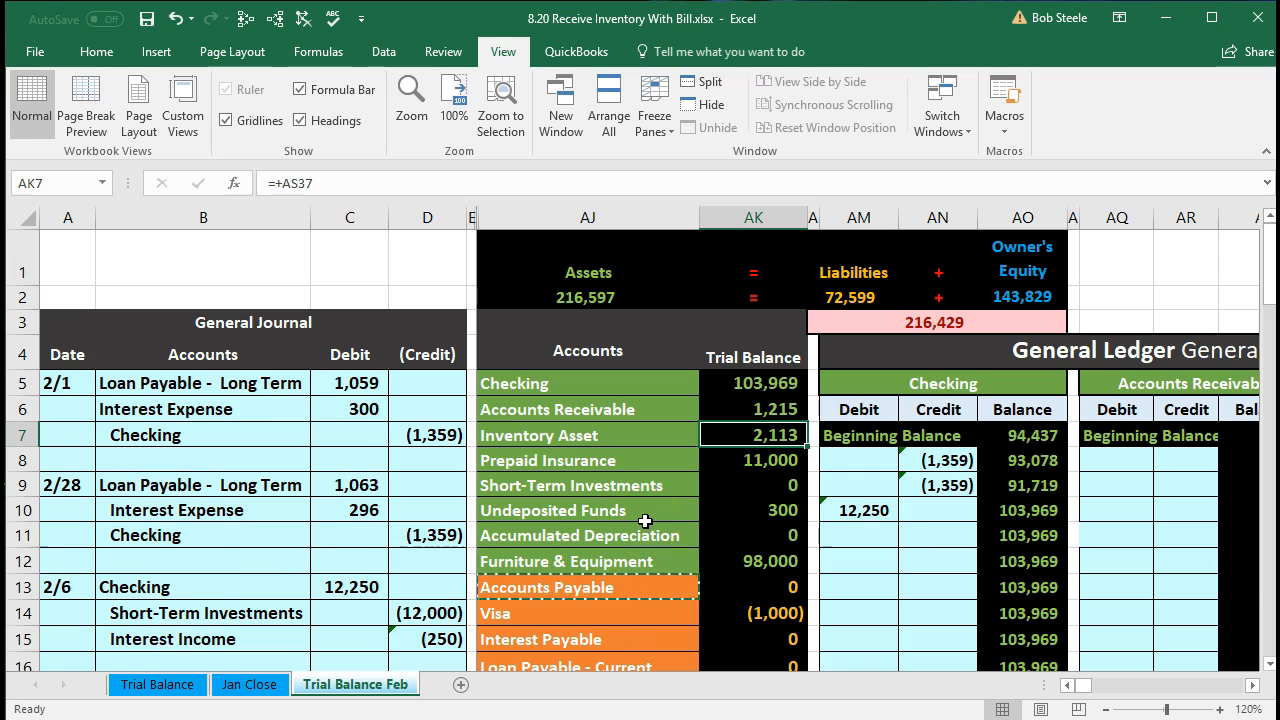
- Post the 2/14 bill's credit to the Accounts Payable ledger by entering =D18 in credit cell AZ15
{"action": "scroll", "coordinate": [645, 520], "scroll_direction": "down", "scroll_amount": 3}
{"action": "left_click", "coordinate": [255, 455]}
{"action": "left_click_drag", "start_coordinate": [255, 455], "coordinate": [411, 452]}
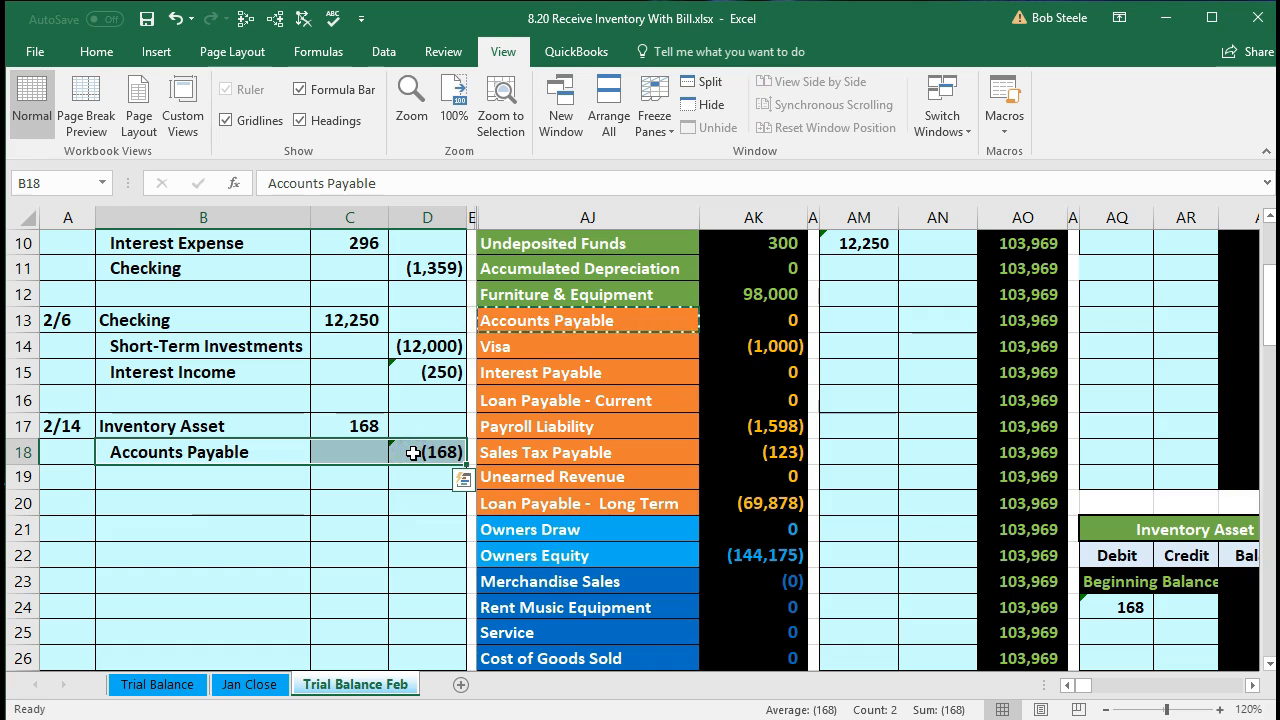
{"action": "left_click", "coordinate": [565, 323]}
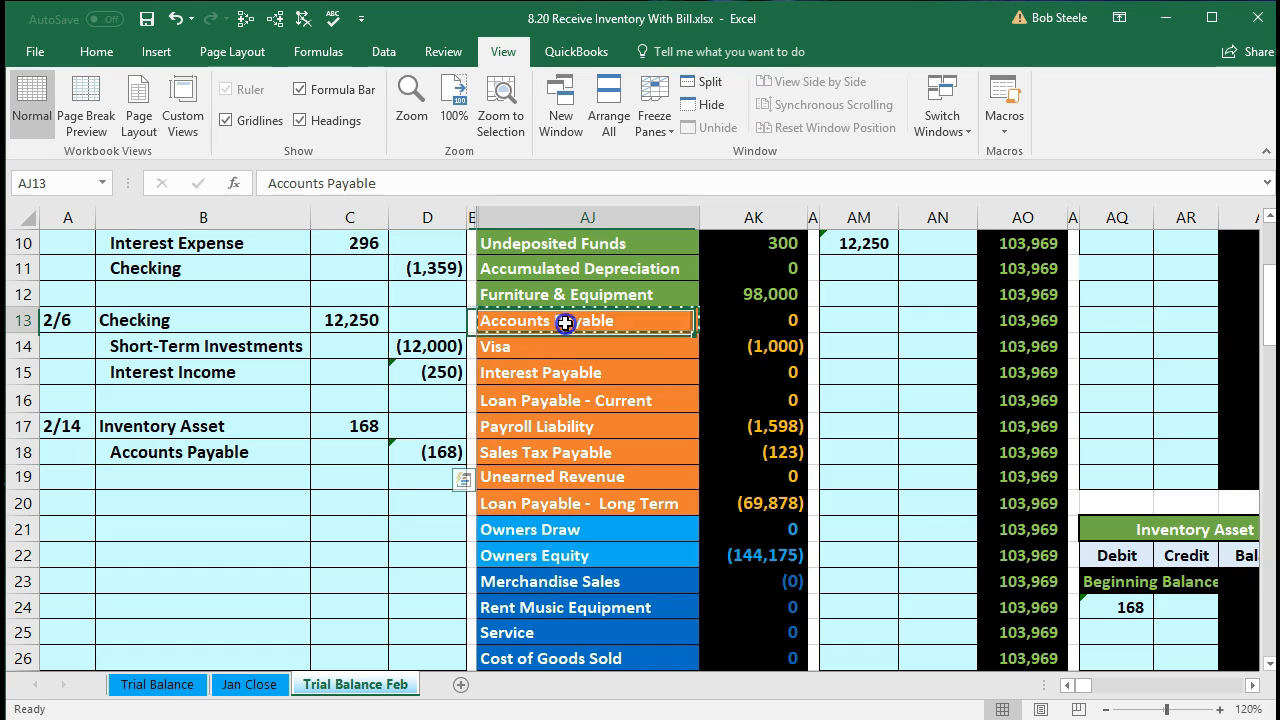
{"action": "left_click_drag", "start_coordinate": [708, 317], "coordinate": [738, 317]}
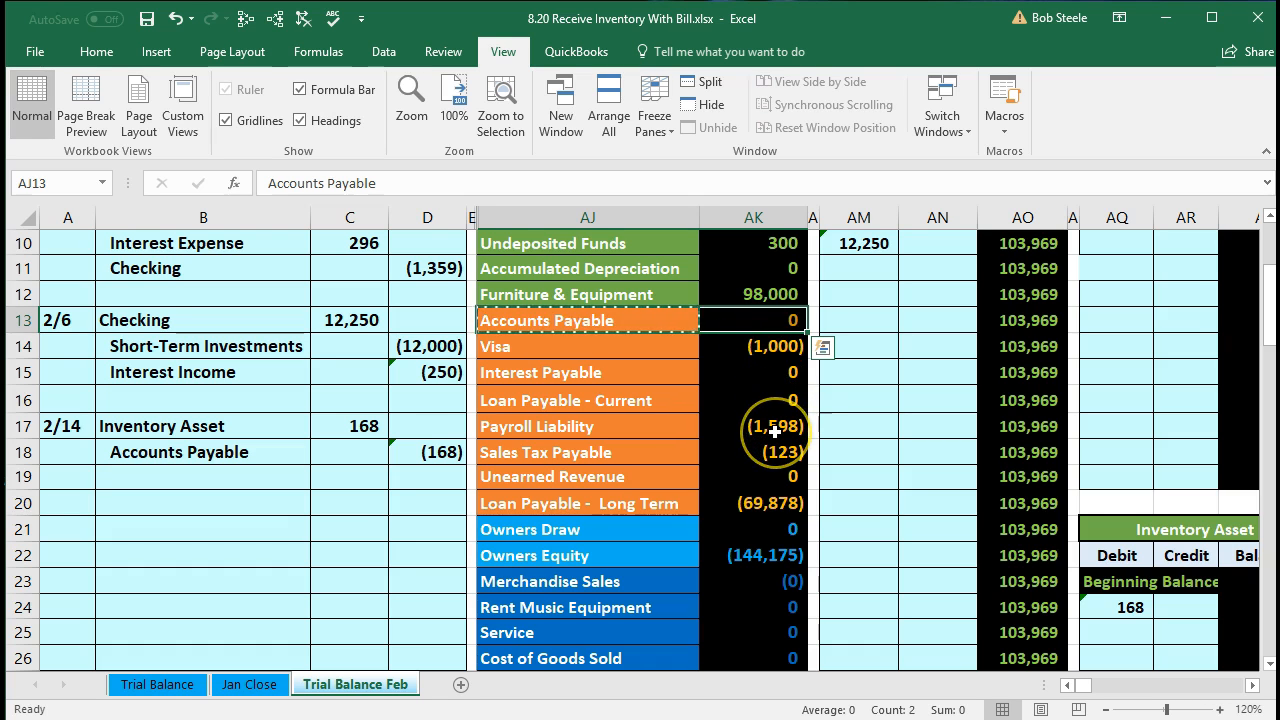
{"action": "scroll", "coordinate": [775, 430], "scroll_direction": "up", "scroll_amount": 2}
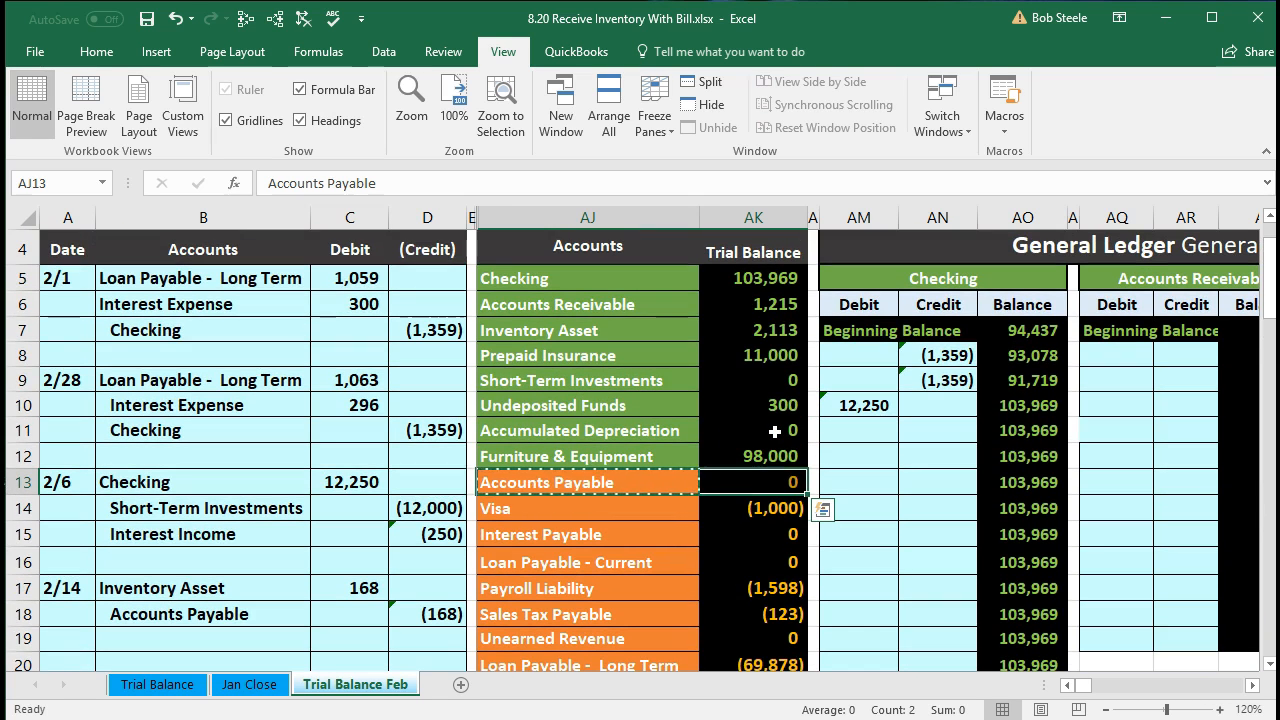
{"action": "key", "text": "Right"}
{"action": "key", "text": "Right"}
{"action": "key", "text": "Right"}
{"action": "key", "text": "Right"}
{"action": "key", "text": "Right"}
{"action": "key", "text": "Right"}
{"action": "key", "text": "Right"}
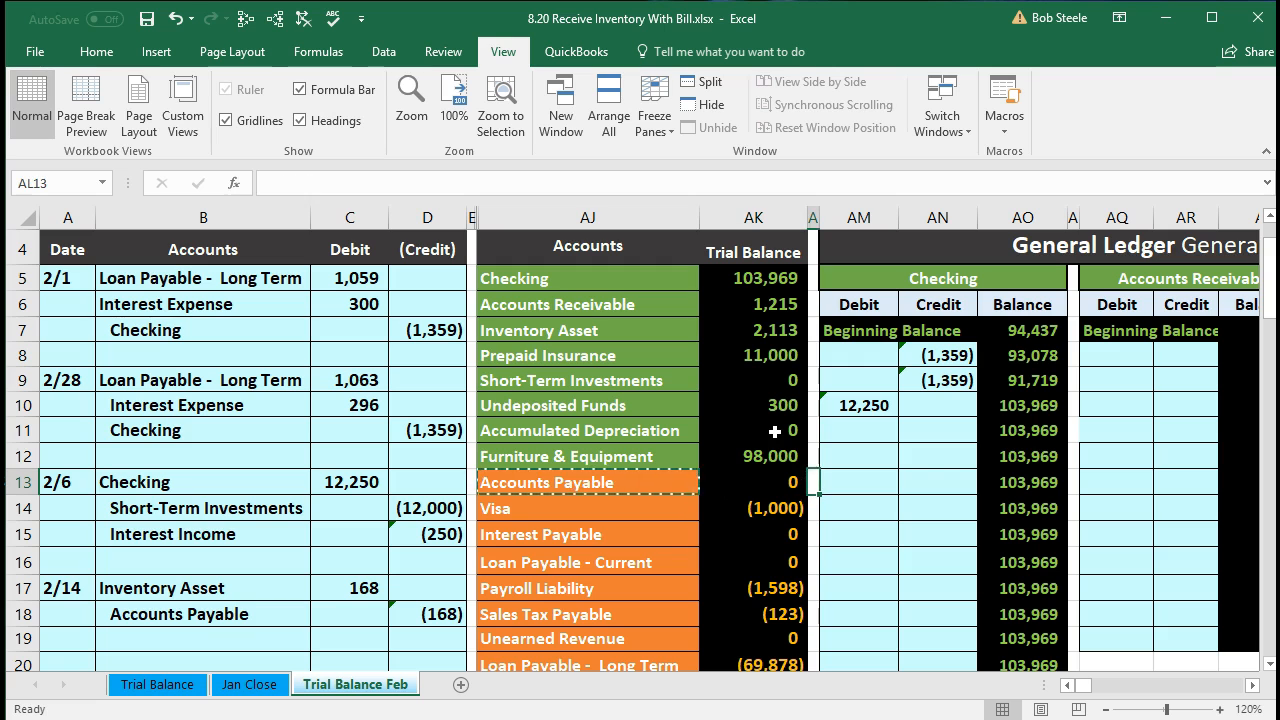
{"action": "key", "text": "Right"}
{"action": "key", "text": "Right"}
{"action": "key", "text": "Right"}
{"action": "key", "text": "Right"}
{"action": "key", "text": "Right"}
{"action": "key", "text": "Right"}
{"action": "key", "text": "Right"}
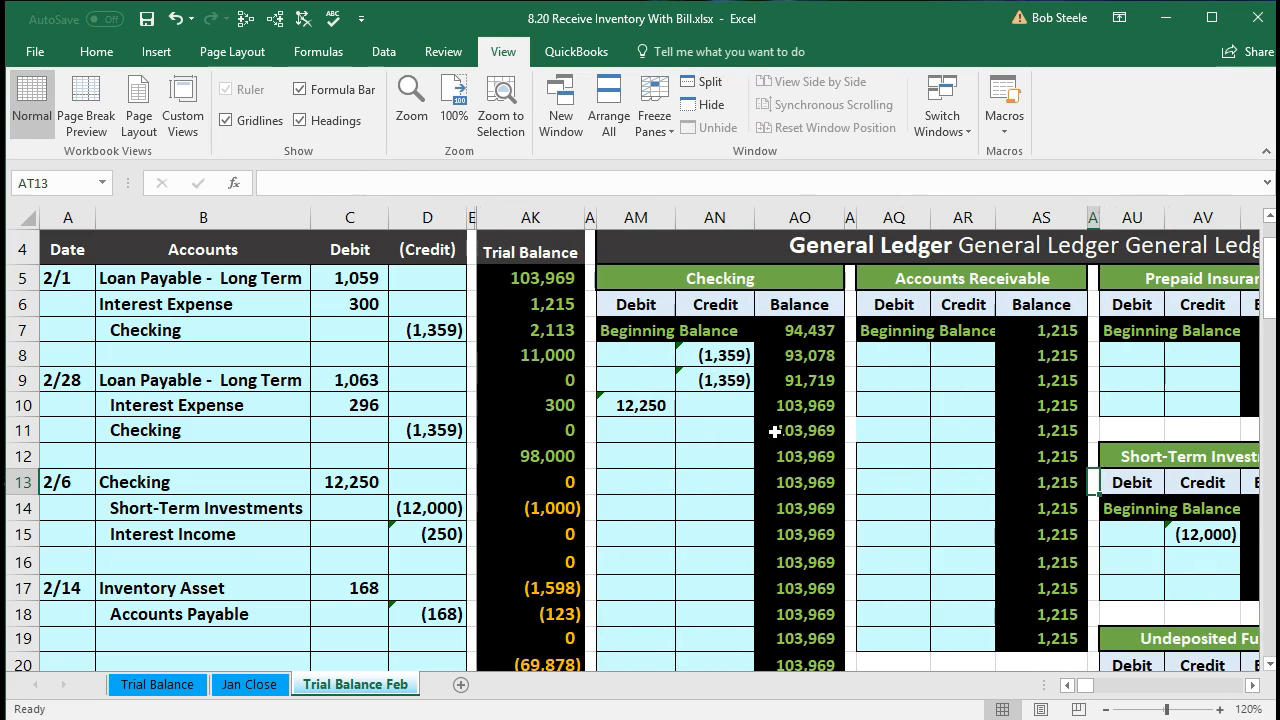
{"action": "key", "text": "Right"}
{"action": "key", "text": "Right"}
{"action": "key", "text": "Right"}
{"action": "key", "text": "Right"}
{"action": "key", "text": "Right"}
{"action": "key", "text": "Right"}
{"action": "key", "text": "Right"}
{"action": "key", "text": "Right"}
{"action": "key", "text": "Right"}
{"action": "key", "text": "Right"}
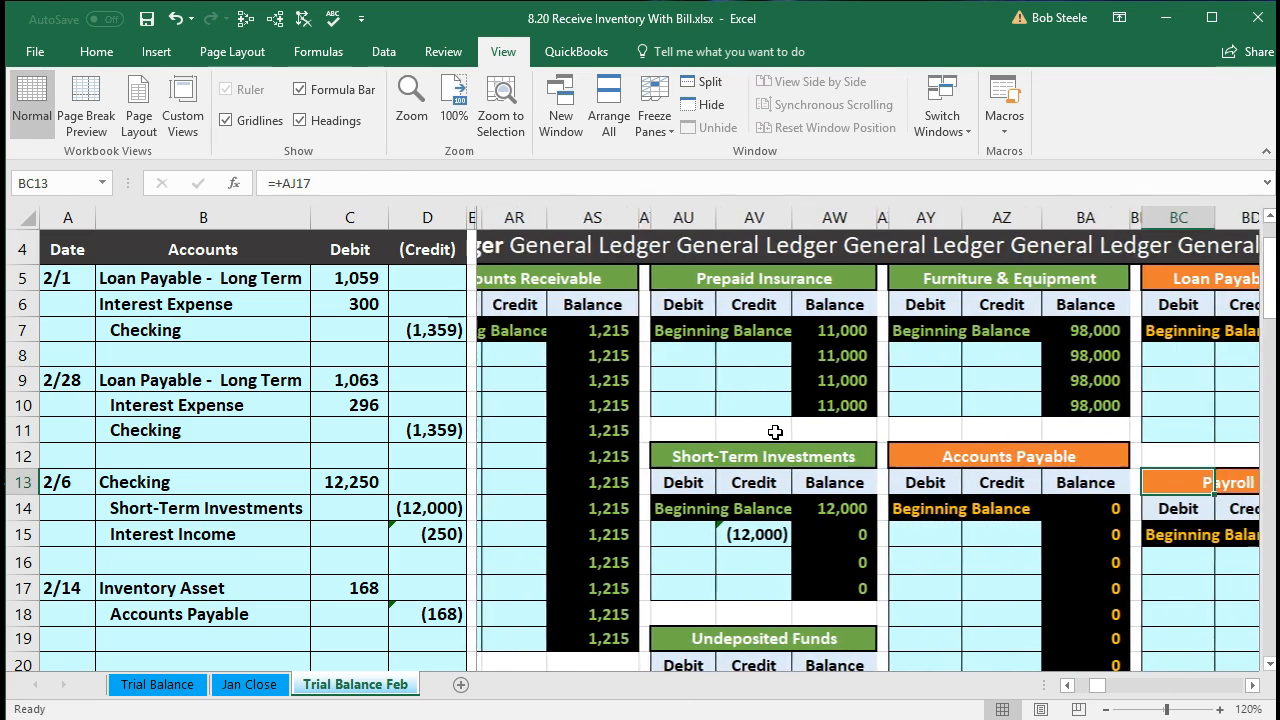
{"action": "key", "text": "Right"}
{"action": "key", "text": "Left"}
{"action": "key", "text": "Left"}
{"action": "key", "text": "Left"}
{"action": "key", "text": "Left"}
{"action": "key", "text": "Left"}
{"action": "key", "text": "Left"}
{"action": "key", "text": "Left"}
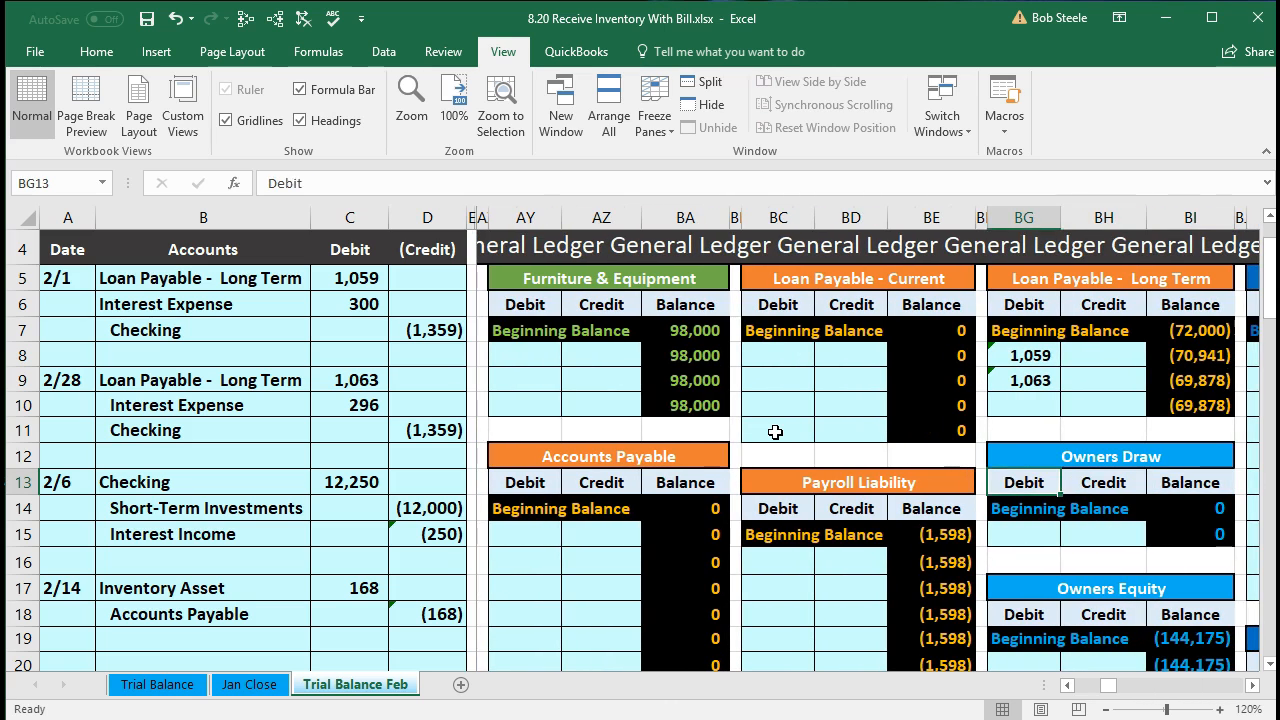
{"action": "key", "text": "Left"}
{"action": "key", "text": "Left"}
{"action": "key", "text": "Down"}
{"action": "key", "text": "Down"}
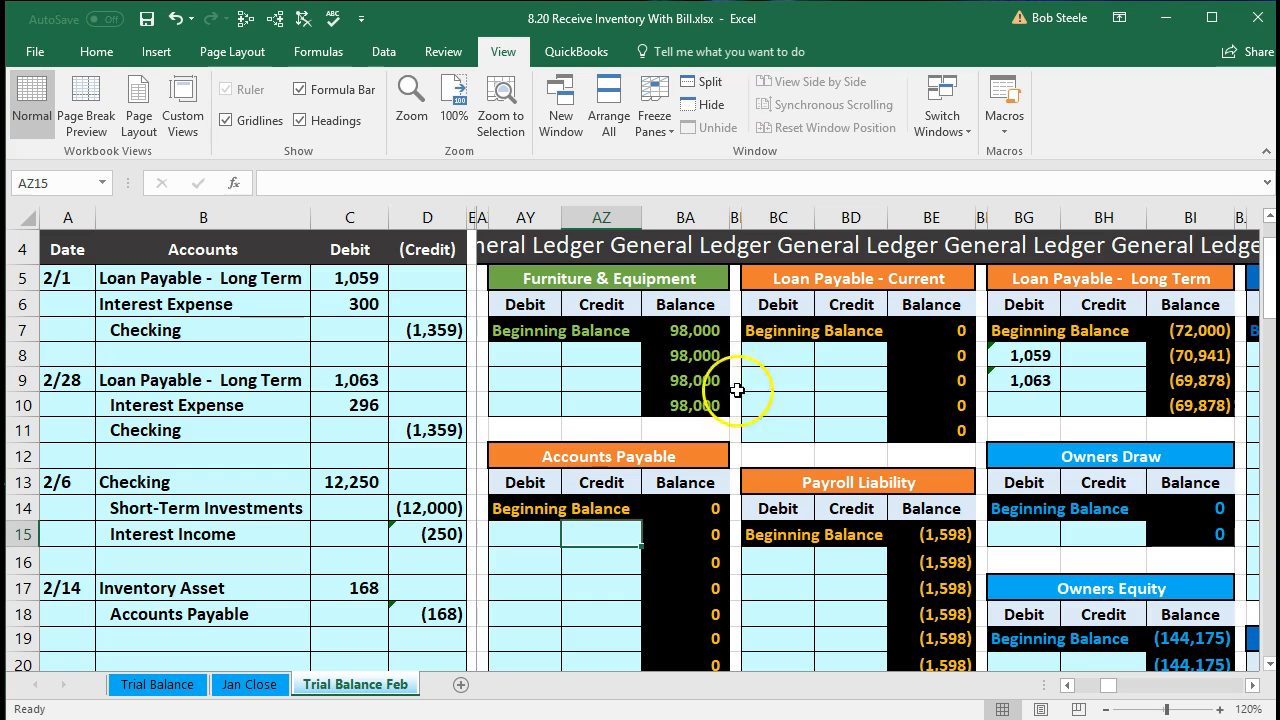
{"action": "scroll", "coordinate": [623, 525], "scroll_direction": "down", "scroll_amount": 1}
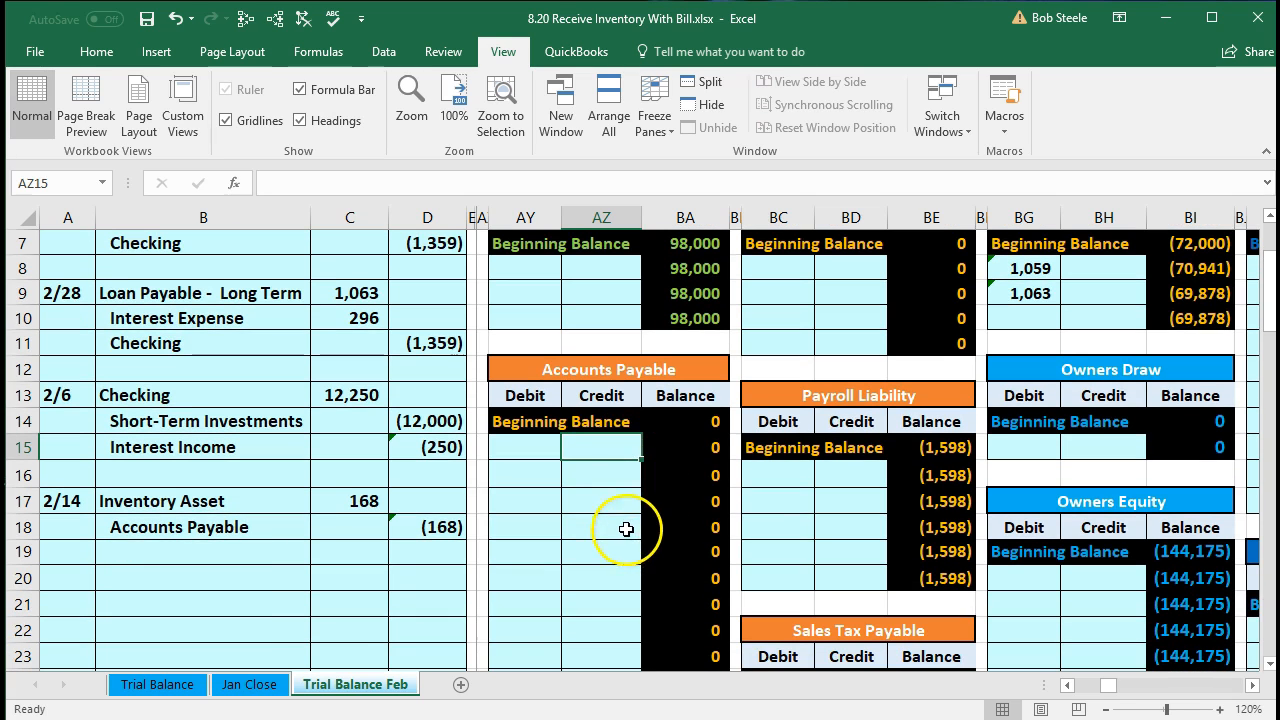
{"action": "type", "text": "="}
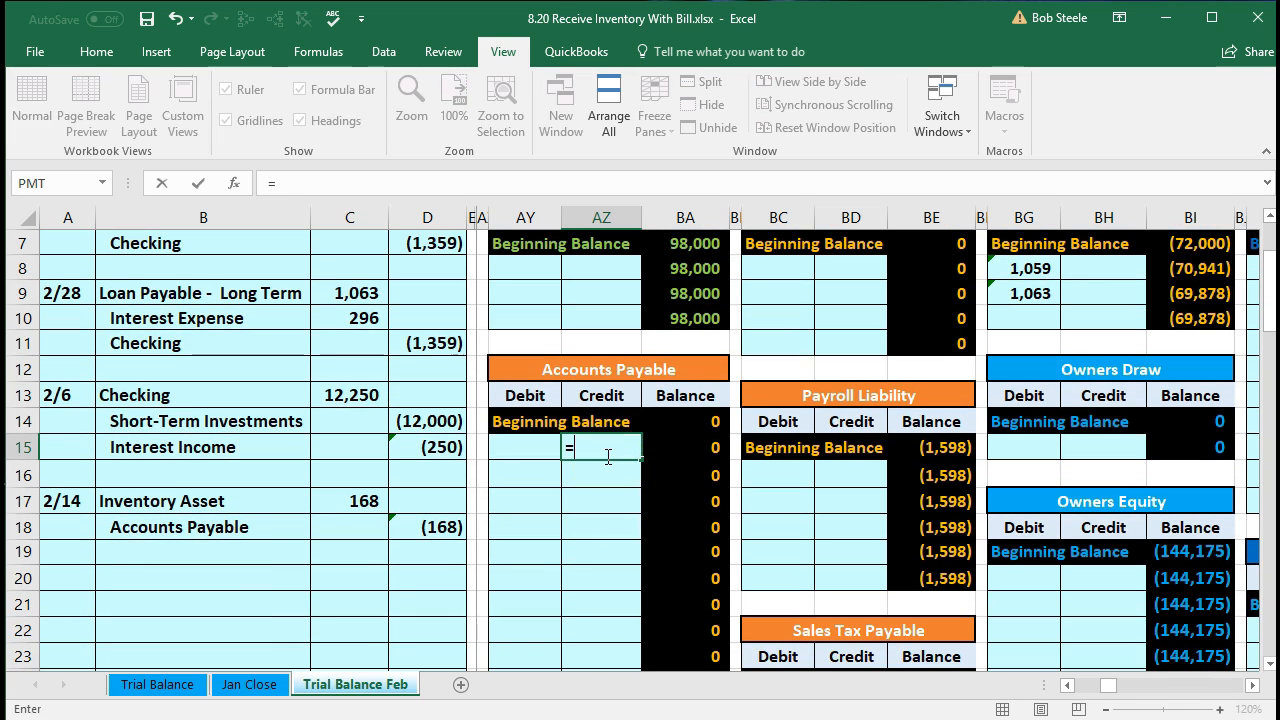
{"action": "left_click", "coordinate": [443, 527]}
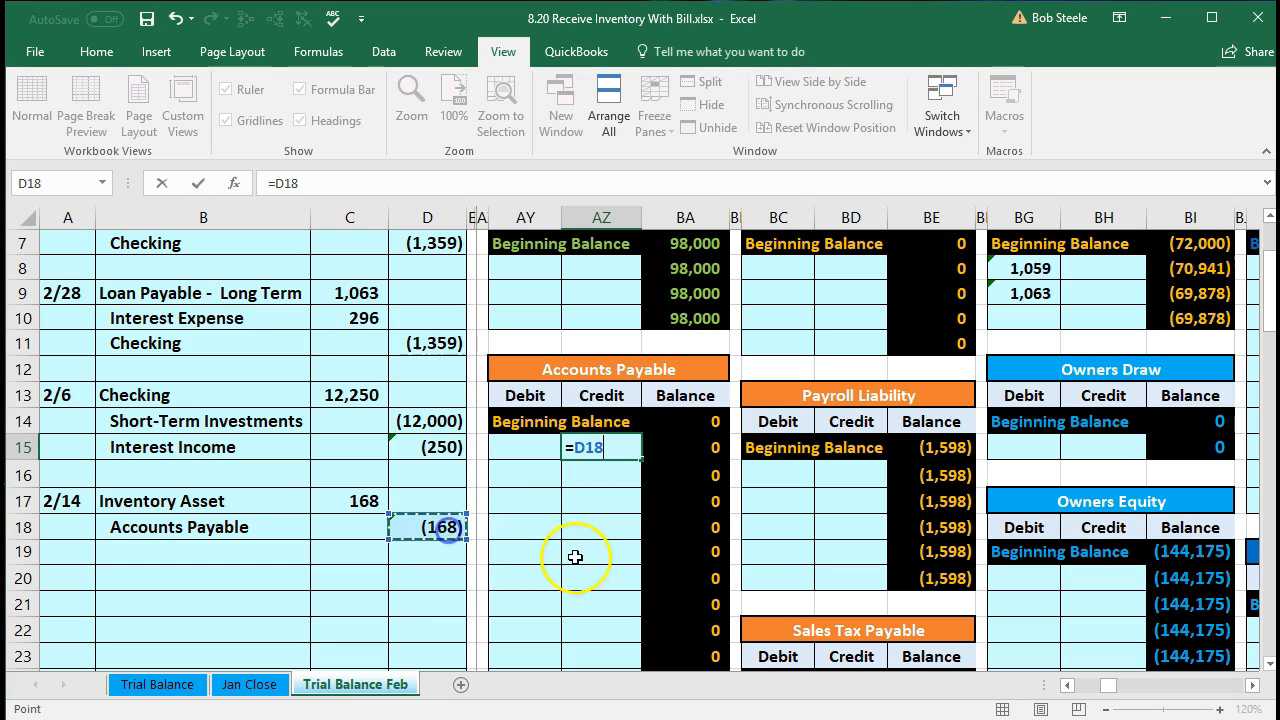
{"action": "key", "text": "Return"}
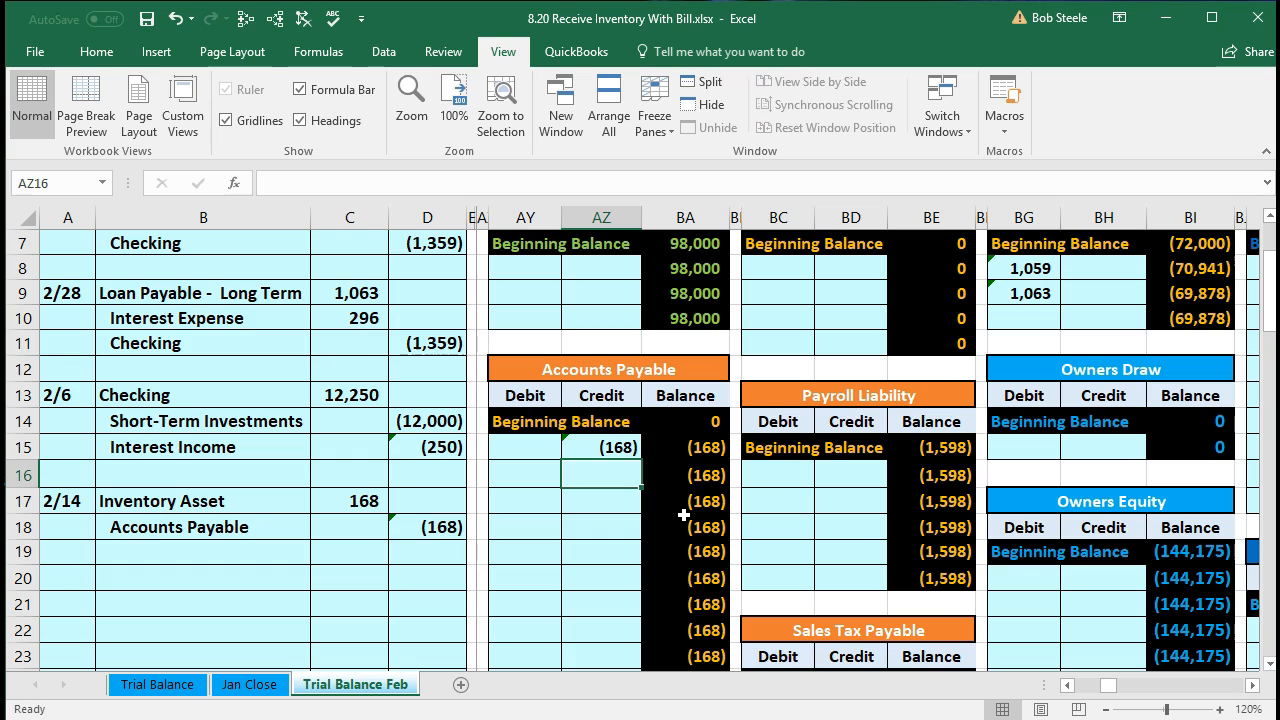
- Return to the trial balance and examine the Accounts Payable balance after the posting
{"action": "key", "text": "Left"}
{"action": "key", "text": "Left"}
{"action": "key", "text": "Left"}
{"action": "key", "text": "Left"}
{"action": "key", "text": "Left"}
{"action": "key", "text": "Left"}
{"action": "key", "text": "Left"}
{"action": "key", "text": "Left"}
{"action": "key", "text": "Left"}
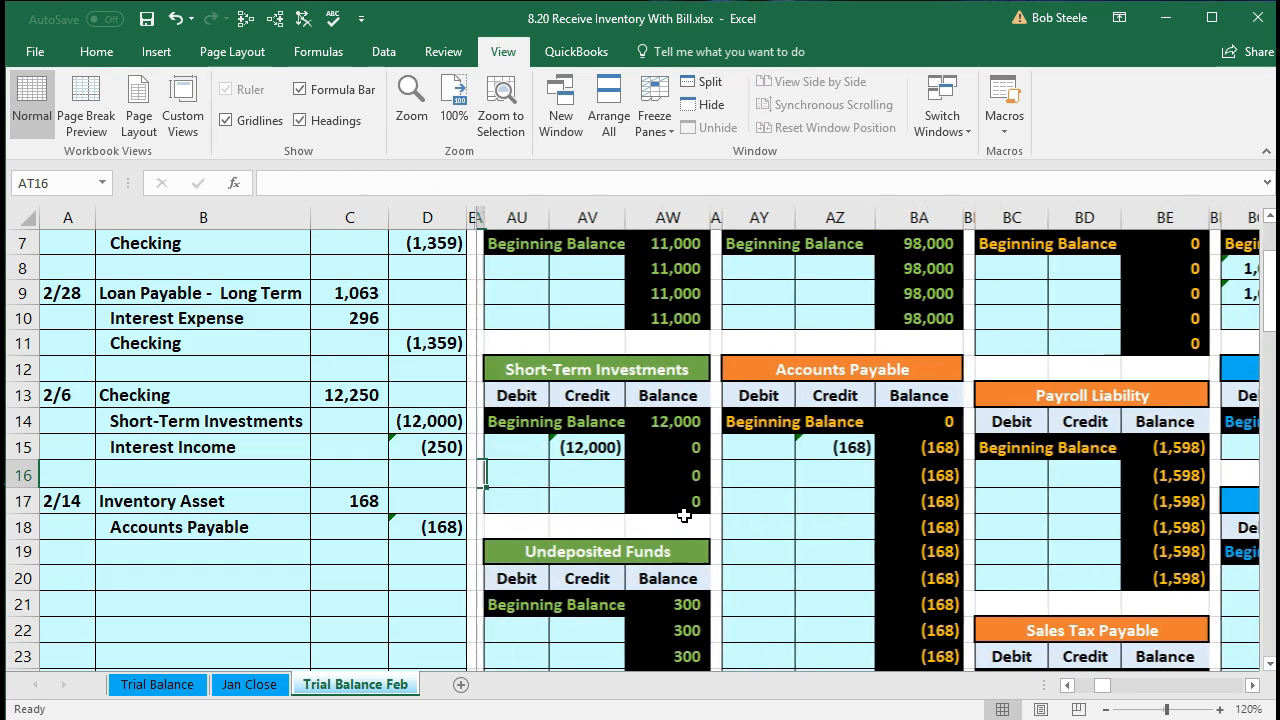
{"action": "key", "text": "Left"}
{"action": "key", "text": "Left"}
{"action": "key", "text": "Left"}
{"action": "key", "text": "Left"}
{"action": "key", "text": "Left"}
{"action": "key", "text": "Left"}
{"action": "key", "text": "Left"}
{"action": "key", "text": "Left"}
{"action": "key", "text": "Left"}
{"action": "key", "text": "Left"}
{"action": "key", "text": "Left"}
{"action": "key", "text": "Left"}
{"action": "key", "text": "Left"}
{"action": "key", "text": "Left"}
{"action": "key", "text": "Left"}
{"action": "key", "text": "Left"}
{"action": "key", "text": "Left"}
{"action": "key", "text": "Left"}
{"action": "key", "text": "Left"}
{"action": "key", "text": "Left"}
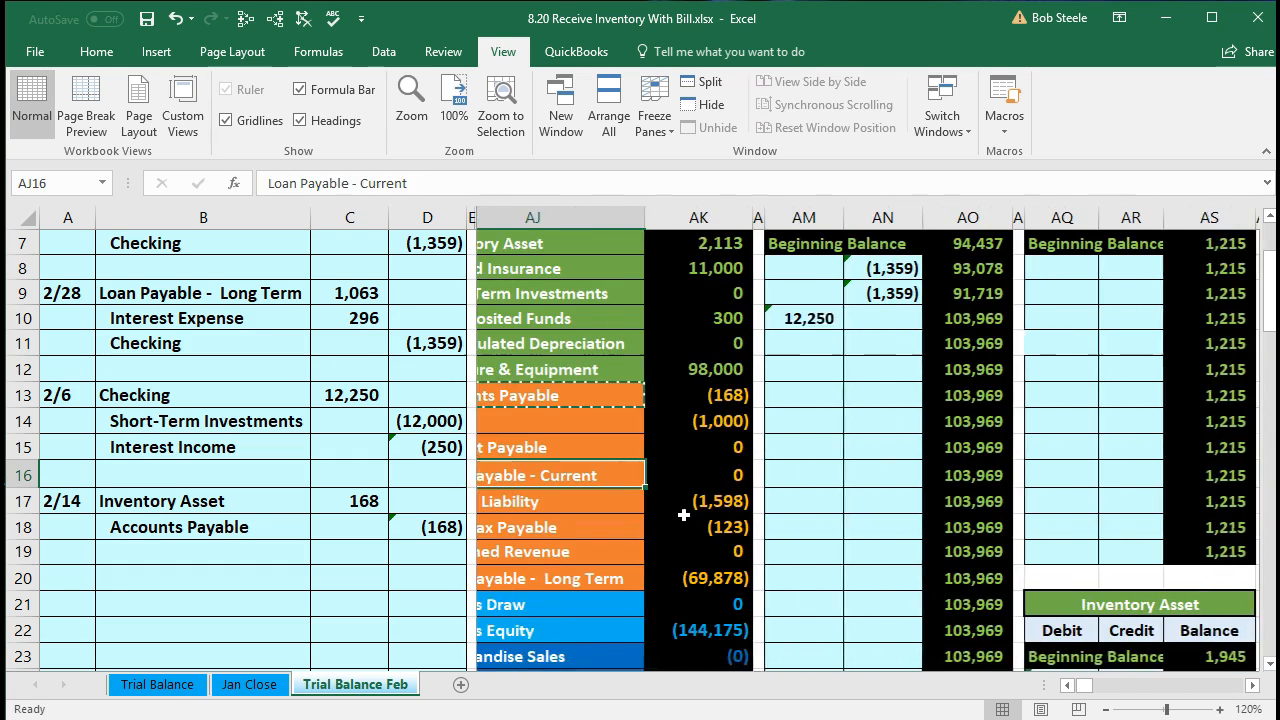
{"action": "key", "text": "Right"}
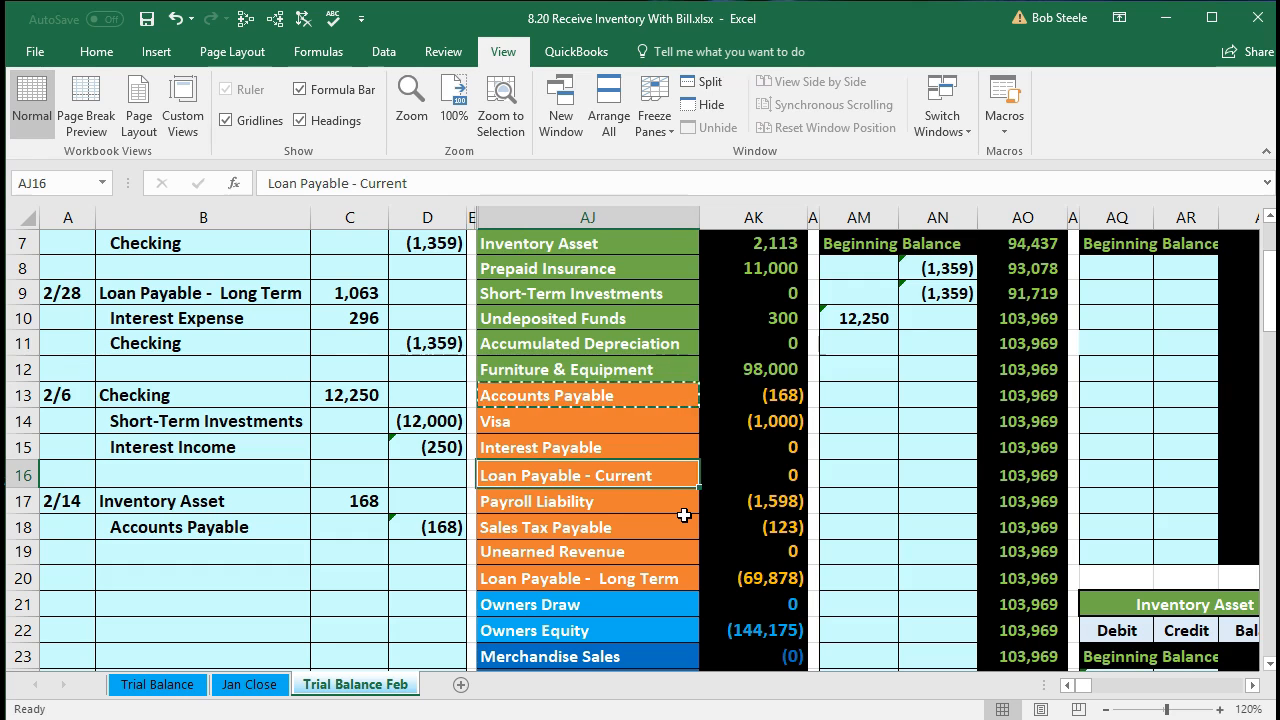
- Compare the Accounts Payable line in the trial balance with the Accounts Payable credit of the 2/14 journal entry
{"action": "key", "text": "Up"}
{"action": "key", "text": "Up"}
{"action": "key", "text": "Up"}
{"action": "key", "text": "Right"}
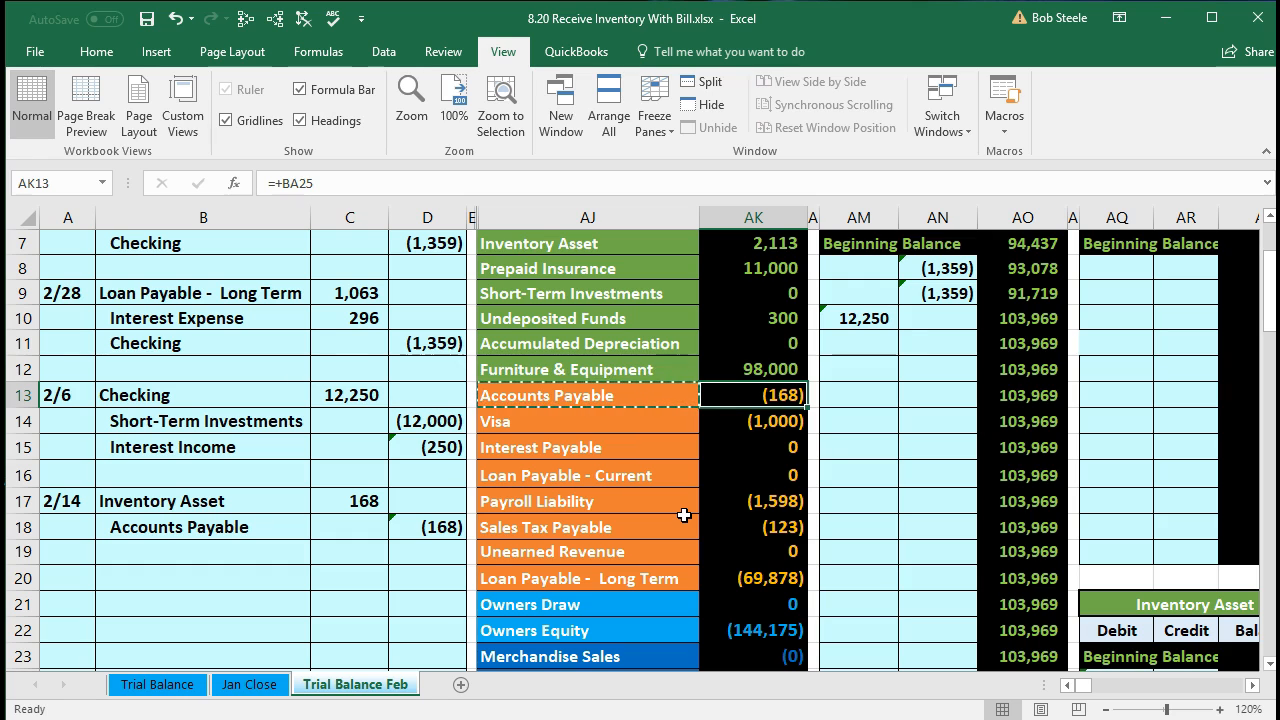
{"action": "left_click_drag", "start_coordinate": [251, 526], "coordinate": [394, 537]}
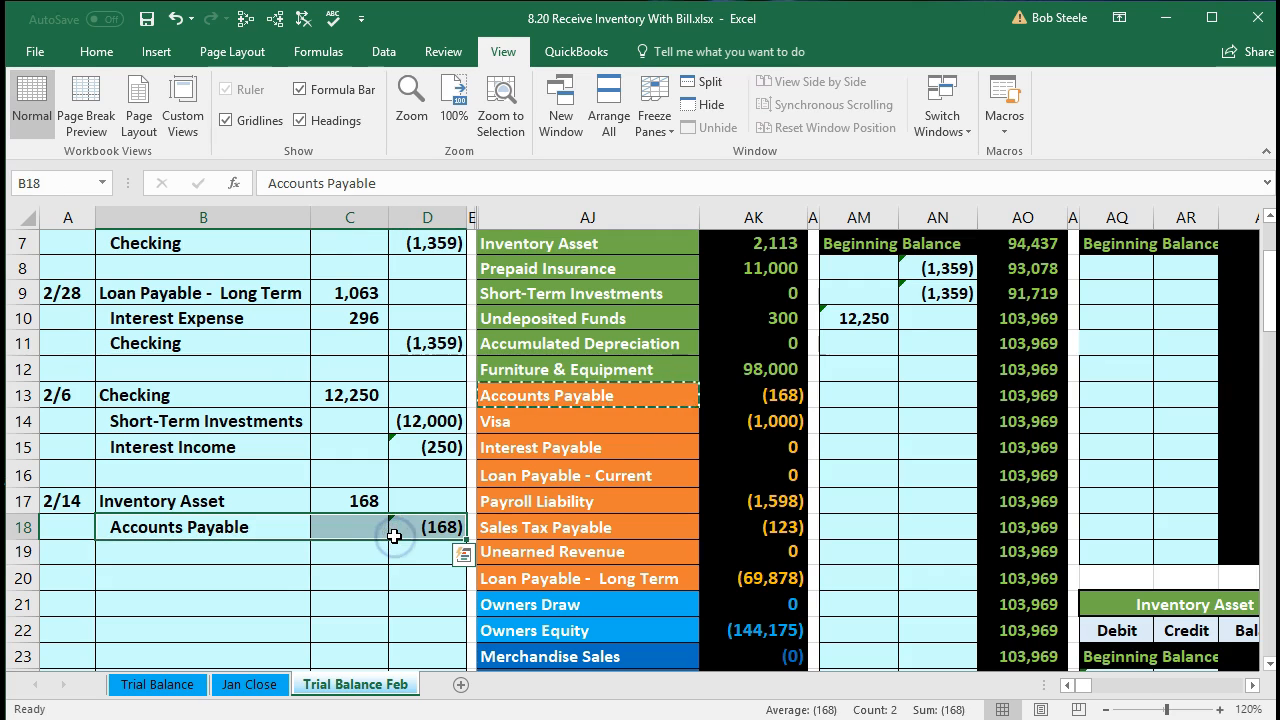
{"action": "left_click_drag", "start_coordinate": [624, 397], "coordinate": [720, 400]}
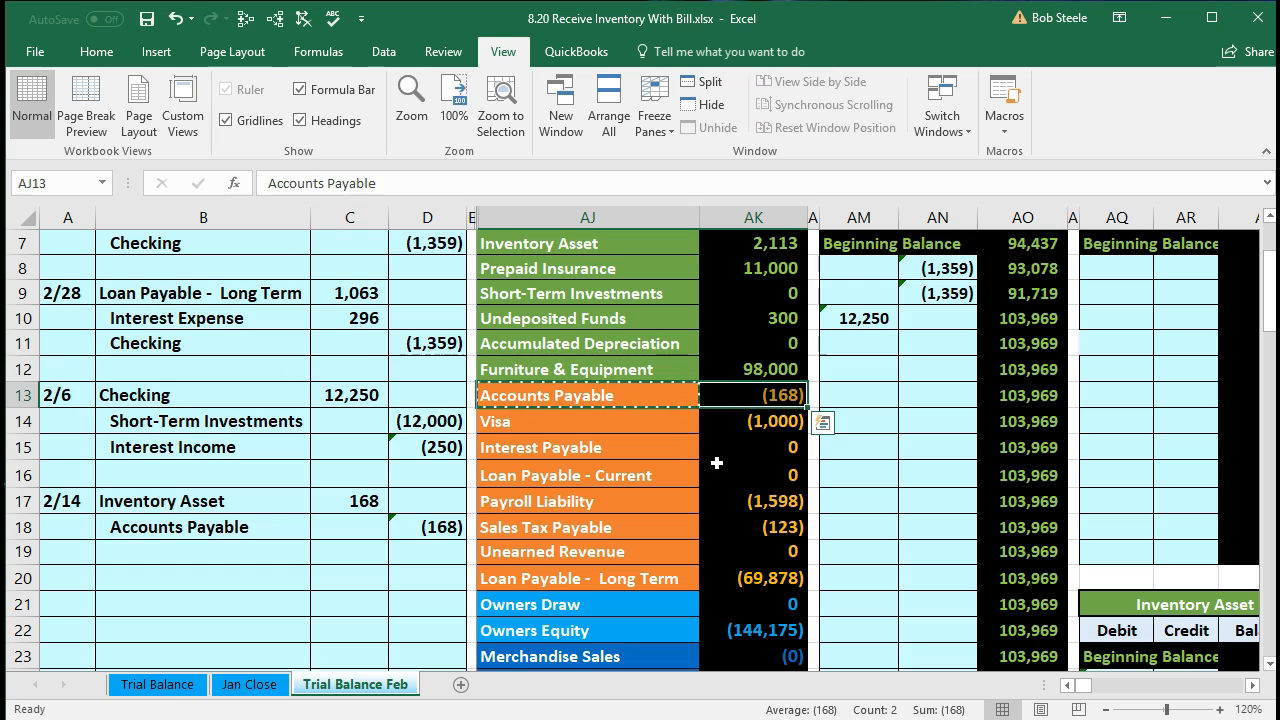
- Trace the Accounts Payable balance back to its general ledger account and examine the posted credit in AZ15
{"action": "key", "text": "Right"}
{"action": "key", "text": "Right"}
{"action": "key", "text": "Right"}
{"action": "key", "text": "Right"}
{"action": "key", "text": "Right"}
{"action": "key", "text": "Right"}
{"action": "key", "text": "Right"}
{"action": "key", "text": "Right"}
{"action": "key", "text": "Right"}
{"action": "key", "text": "Right"}
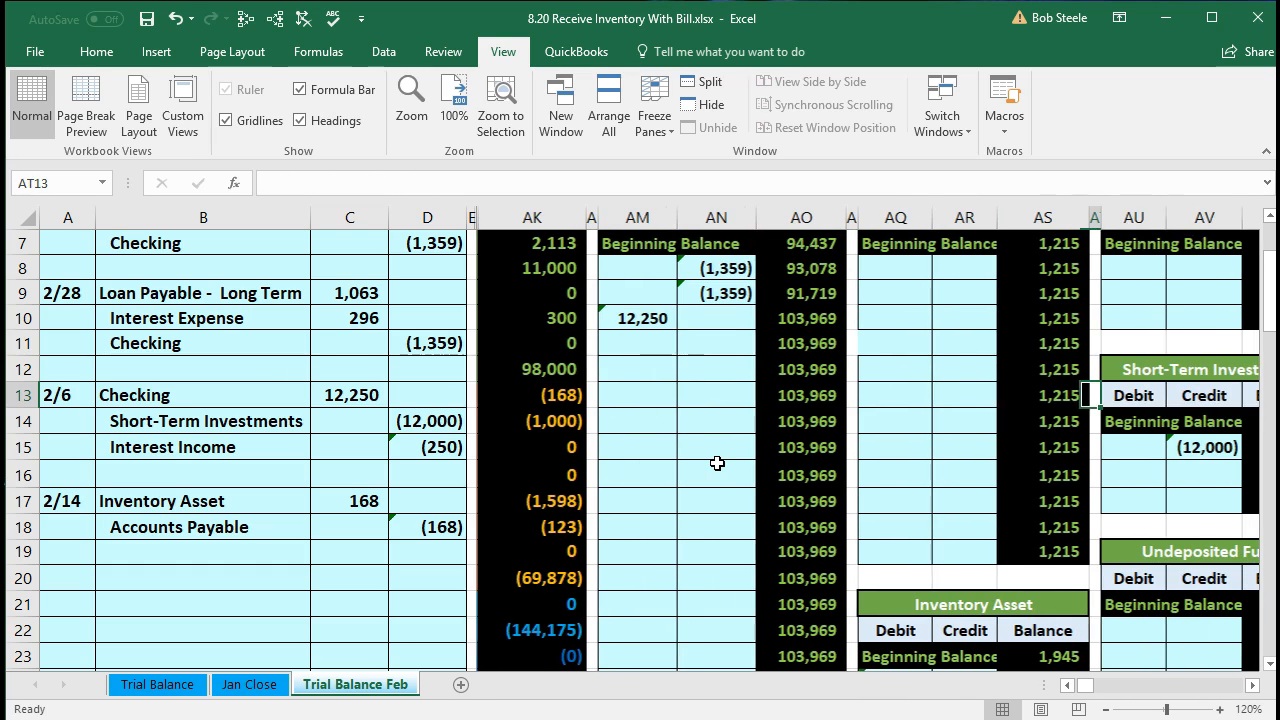
{"action": "key", "text": "Right"}
{"action": "key", "text": "Right"}
{"action": "key", "text": "Right"}
{"action": "key", "text": "Right"}
{"action": "key", "text": "Right"}
{"action": "key", "text": "Right"}
{"action": "key", "text": "Right"}
{"action": "key", "text": "Right"}
{"action": "key", "text": "Right"}
{"action": "key", "text": "Right"}
{"action": "key", "text": "Right"}
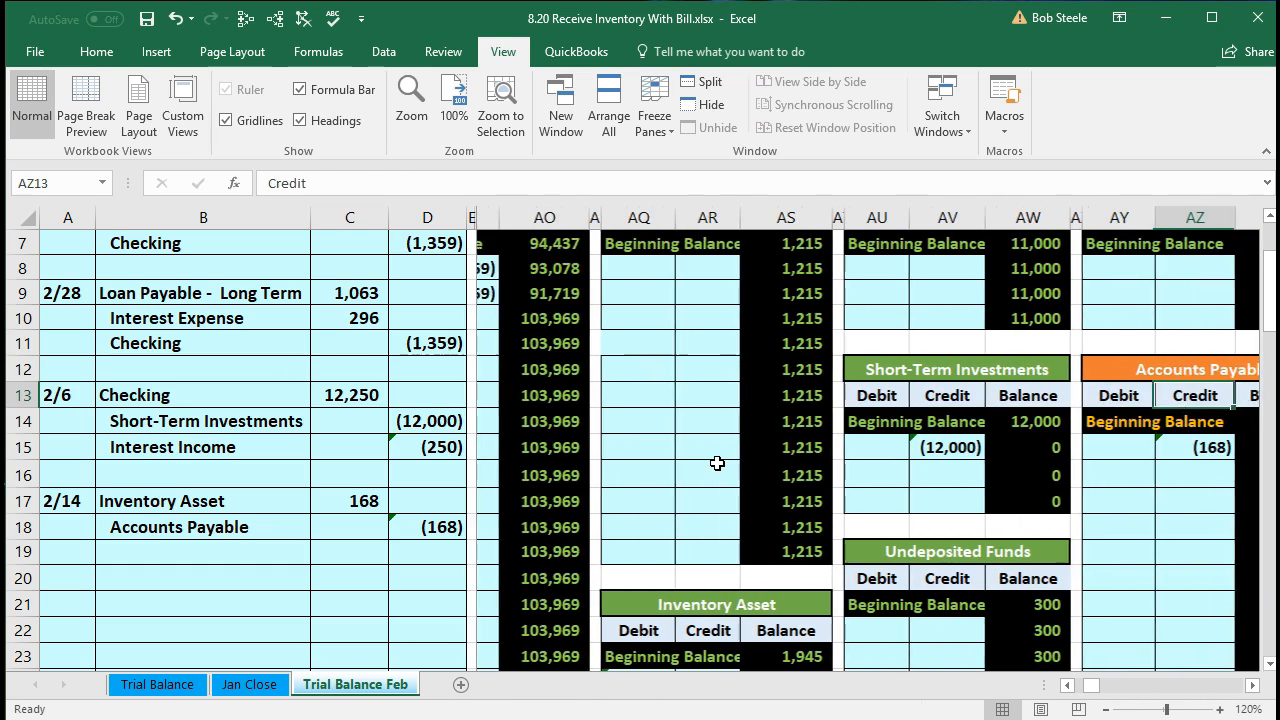
{"action": "key", "text": "Right"}
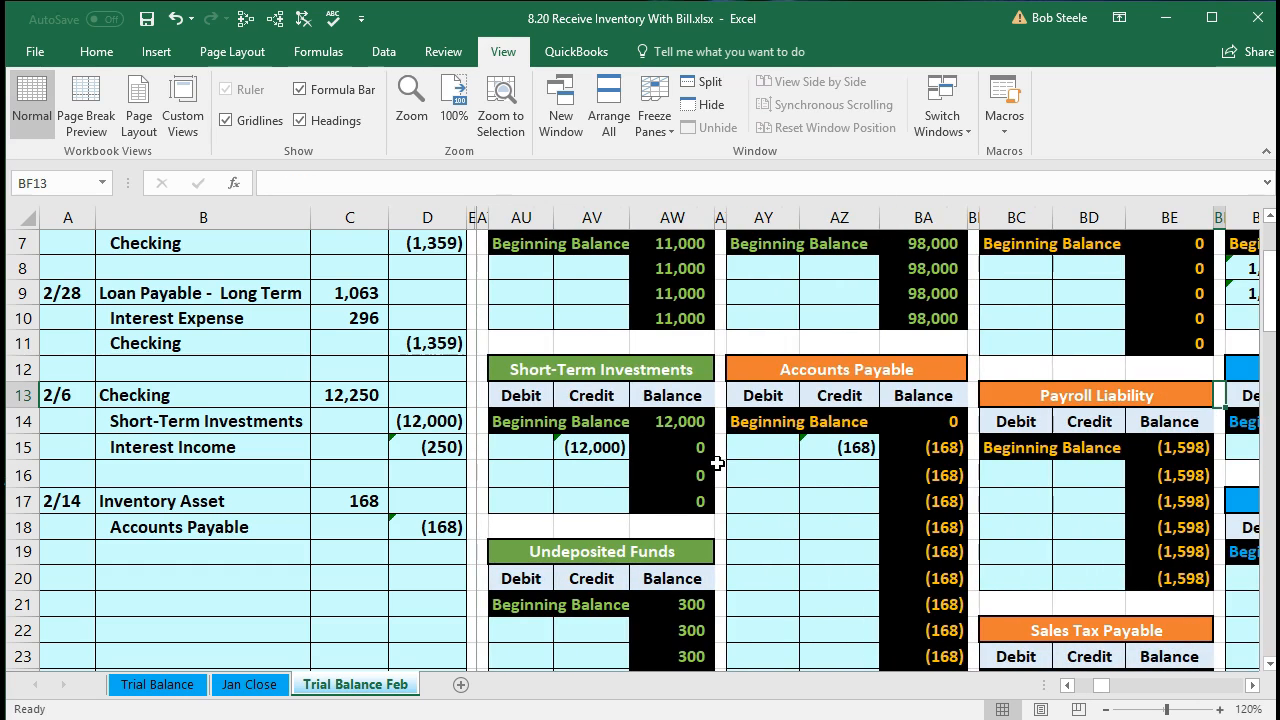
{"action": "left_click_drag", "start_coordinate": [820, 447], "coordinate": [810, 472]}
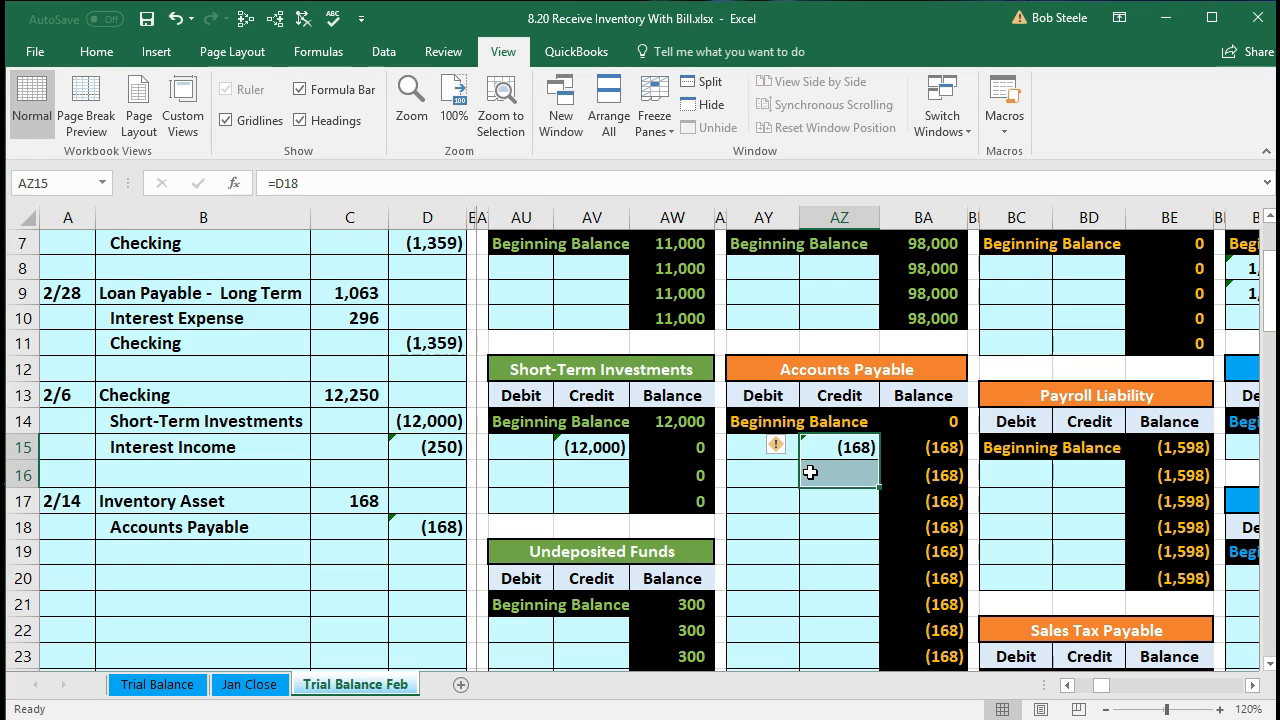
- Name the blank vendor account beside Epiphone in the Accounts Payable Subsidiary Ledger as Fender, in cell DD4
{"action": "key", "text": "Right"}
{"action": "key", "text": "Right"}
{"action": "key", "text": "Up"}
{"action": "key", "text": "Up"}
{"action": "key", "text": "Up"}
{"action": "key", "text": "Up"}
{"action": "key", "text": "Up"}
{"action": "key", "text": "Up"}
{"action": "key", "text": "Up"}
{"action": "key", "text": "Up"}
{"action": "key", "text": "Up"}
{"action": "key", "text": "Up"}
{"action": "key", "text": "Up"}
{"action": "key", "text": "Up"}
{"action": "key", "text": "Up"}
{"action": "key", "text": "Up"}
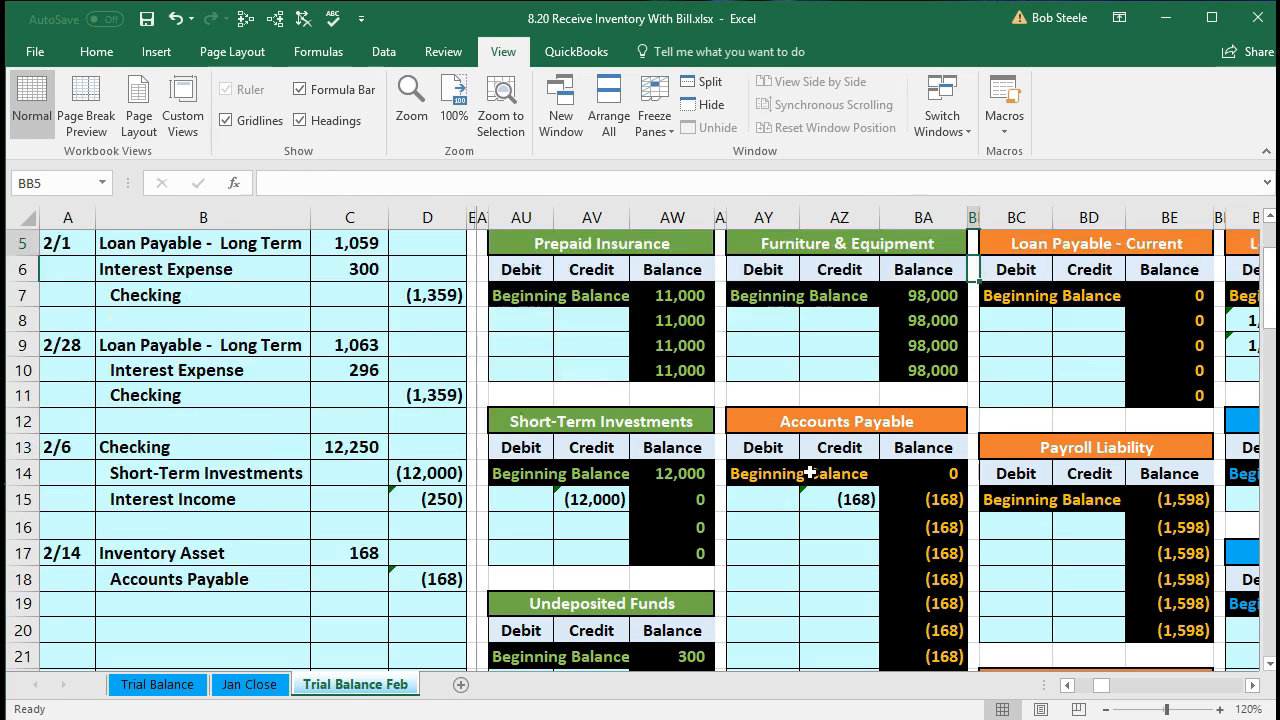
{"action": "key", "text": "Right"}
{"action": "key", "text": "Right"}
{"action": "key", "text": "Right"}
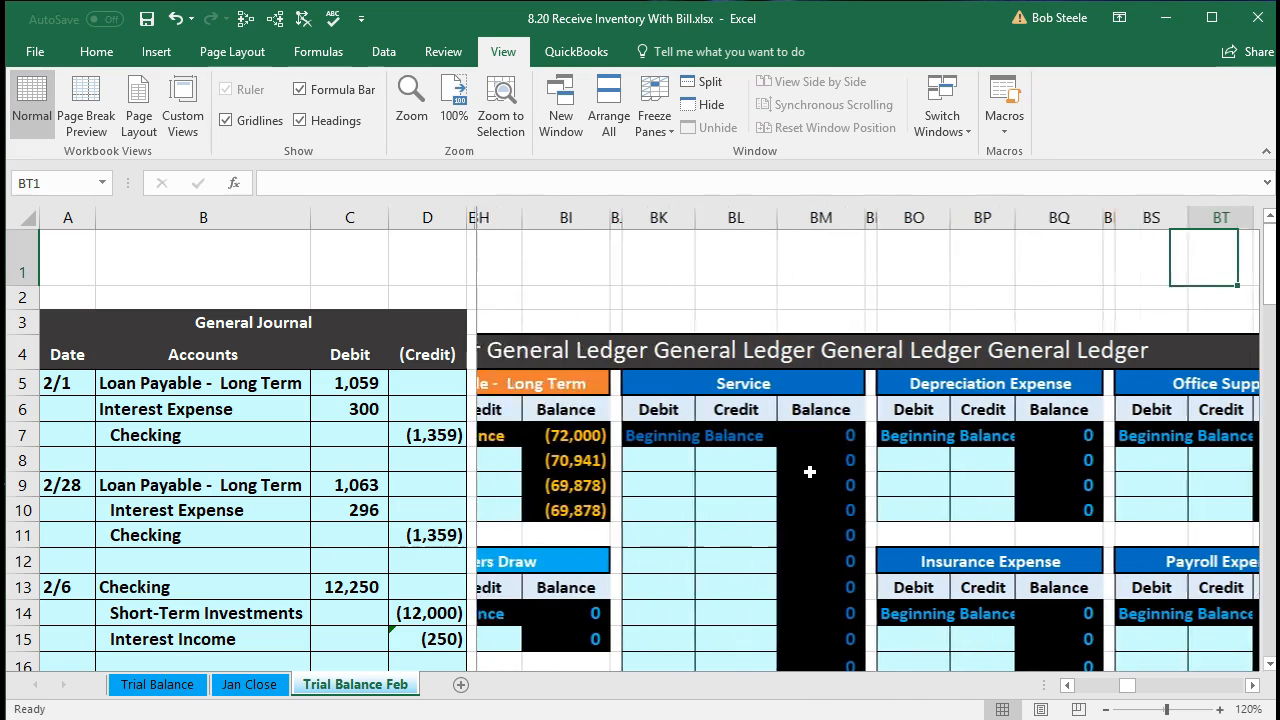
{"action": "key", "text": "Right"}
{"action": "key", "text": "Right"}
{"action": "key", "text": "Right"}
{"action": "key", "text": "Right"}
{"action": "key", "text": "Right"}
{"action": "key", "text": "Right"}
{"action": "key", "text": "Right"}
{"action": "key", "text": "Right"}
{"action": "key", "text": "Right"}
{"action": "key", "text": "Right"}
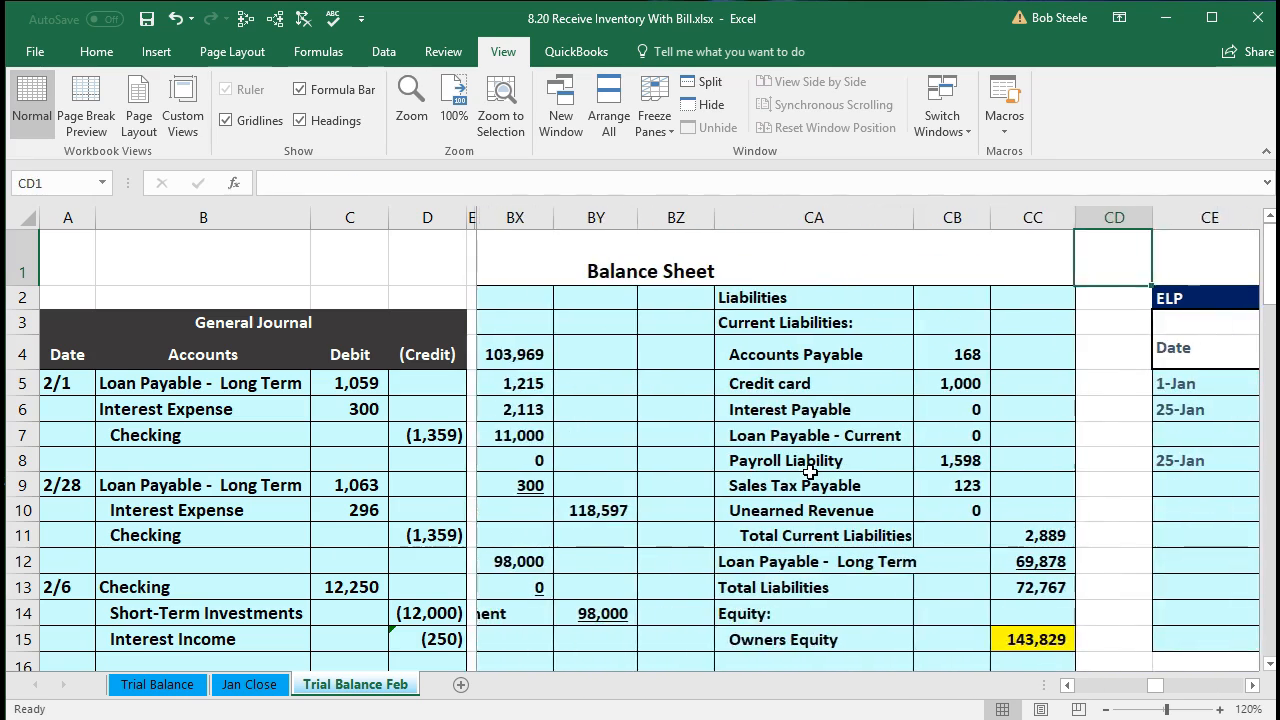
{"action": "key", "text": "Right"}
{"action": "key", "text": "Right"}
{"action": "key", "text": "Right"}
{"action": "key", "text": "Right"}
{"action": "key", "text": "Right"}
{"action": "key", "text": "Right"}
{"action": "key", "text": "Right"}
{"action": "key", "text": "Right"}
{"action": "key", "text": "Right"}
{"action": "key", "text": "Right"}
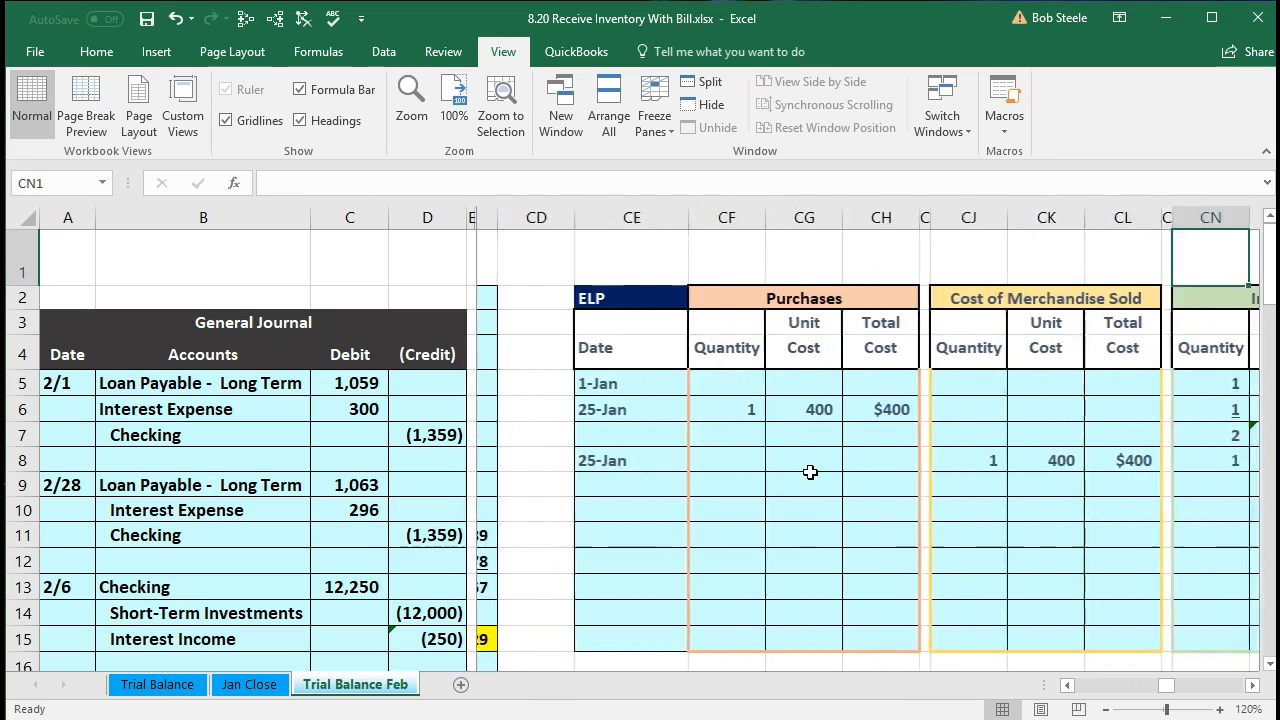
{"action": "key", "text": "Right"}
{"action": "key", "text": "Right"}
{"action": "key", "text": "Right"}
{"action": "key", "text": "Right"}
{"action": "key", "text": "Right"}
{"action": "key", "text": "Right"}
{"action": "key", "text": "Right"}
{"action": "key", "text": "Right"}
{"action": "key", "text": "Right"}
{"action": "key", "text": "Right"}
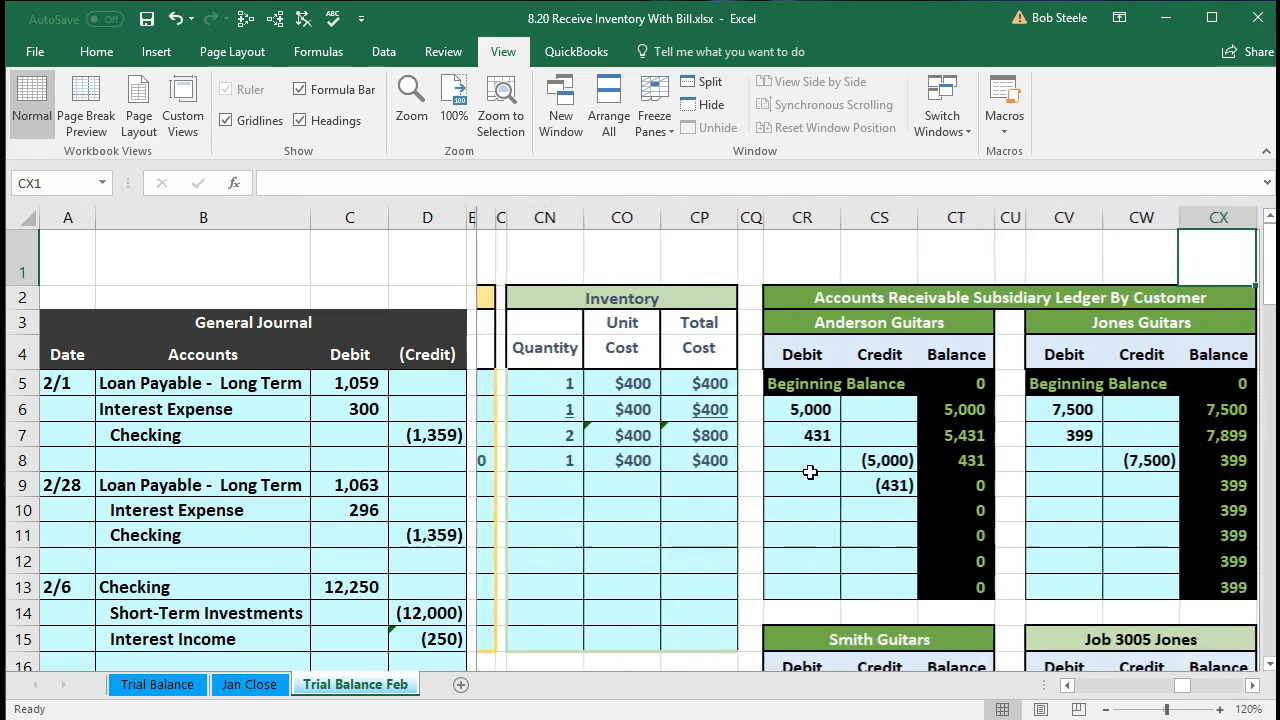
{"action": "key", "text": "Right"}
{"action": "key", "text": "Right"}
{"action": "key", "text": "Right"}
{"action": "key", "text": "Right"}
{"action": "key", "text": "Right"}
{"action": "key", "text": "Right"}
{"action": "key", "text": "Right"}
{"action": "key", "text": "Right"}
{"action": "key", "text": "Right"}
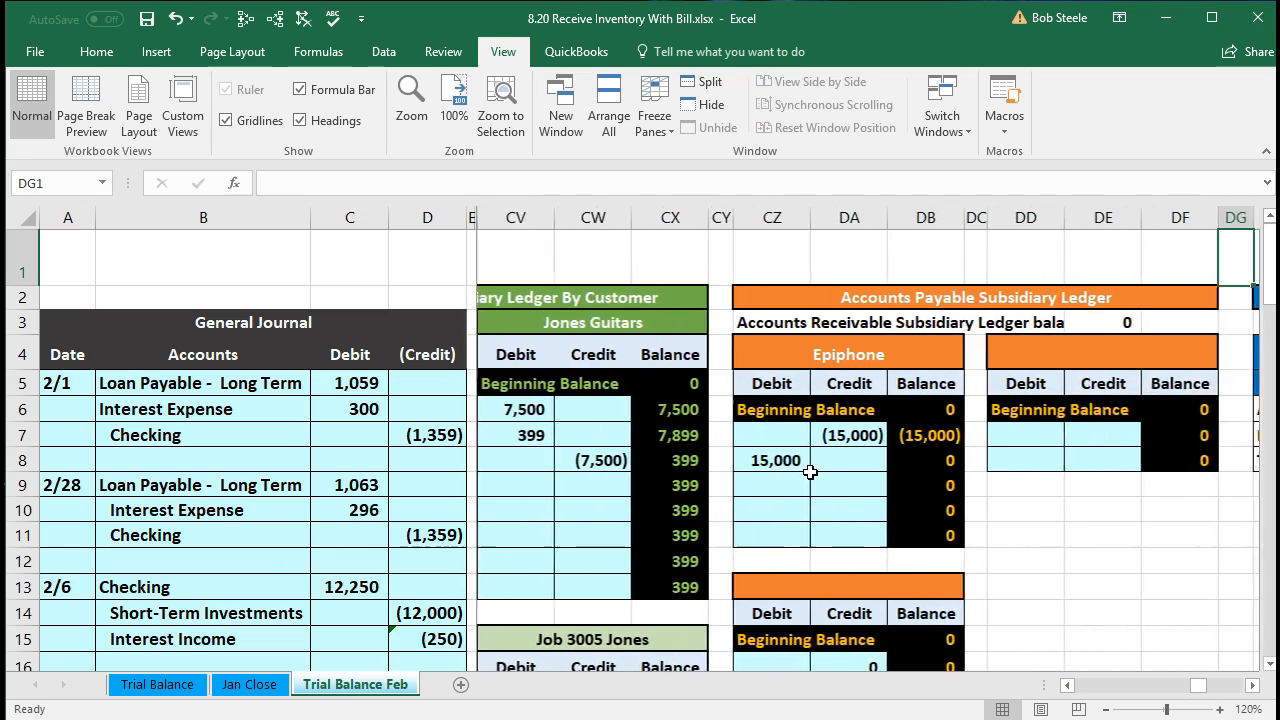
{"action": "key", "text": "Right"}
{"action": "key", "text": "Right"}
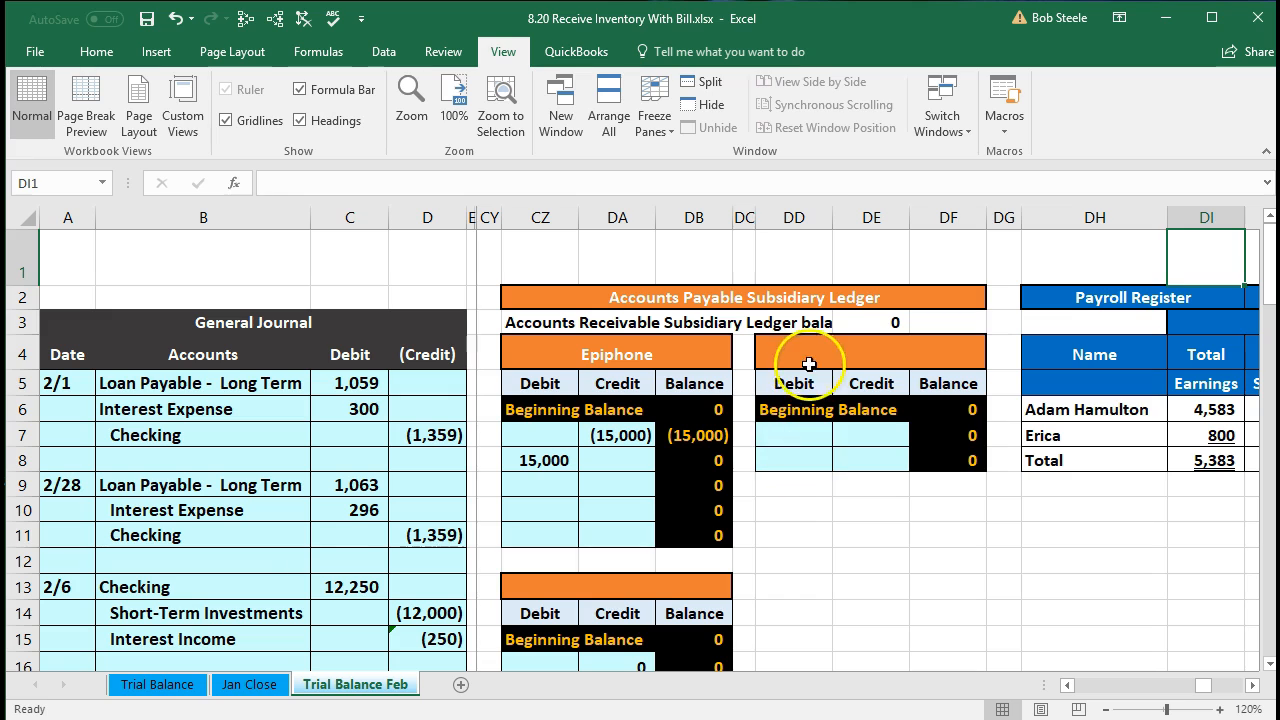
{"action": "left_click", "coordinate": [808, 362]}
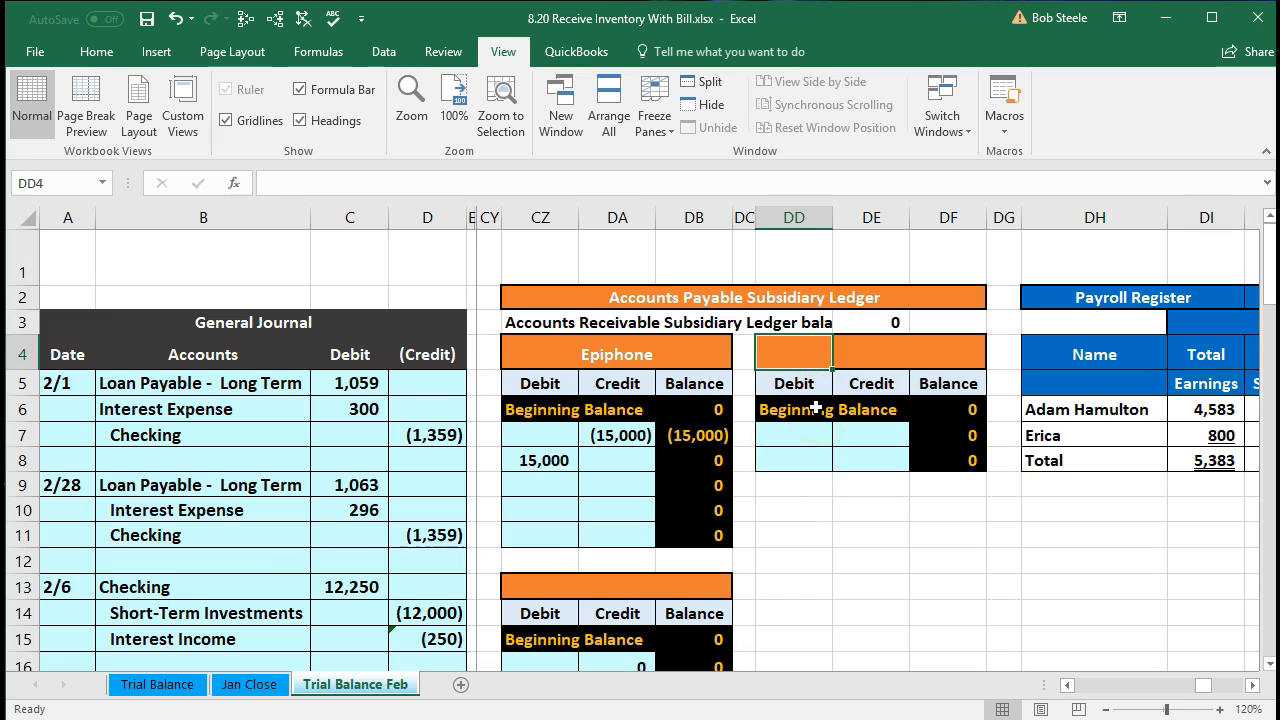
{"action": "type", "text": "Fender"}
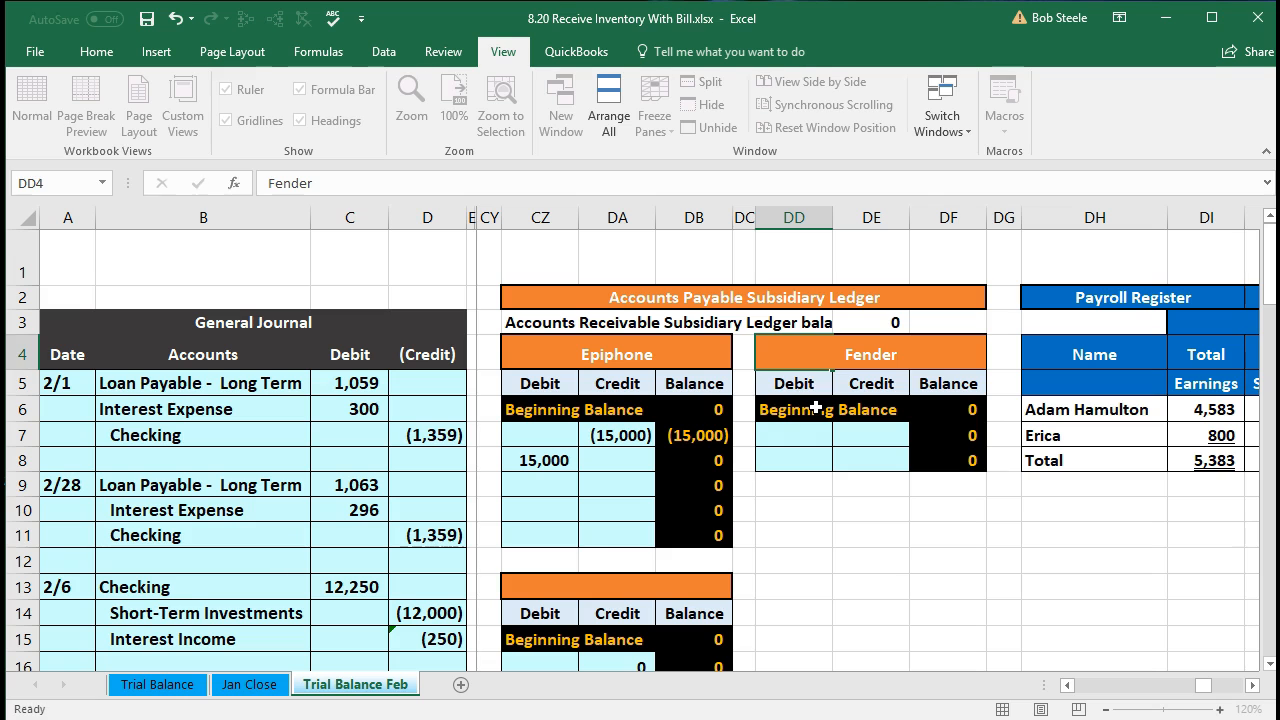
{"action": "key", "text": "Return"}
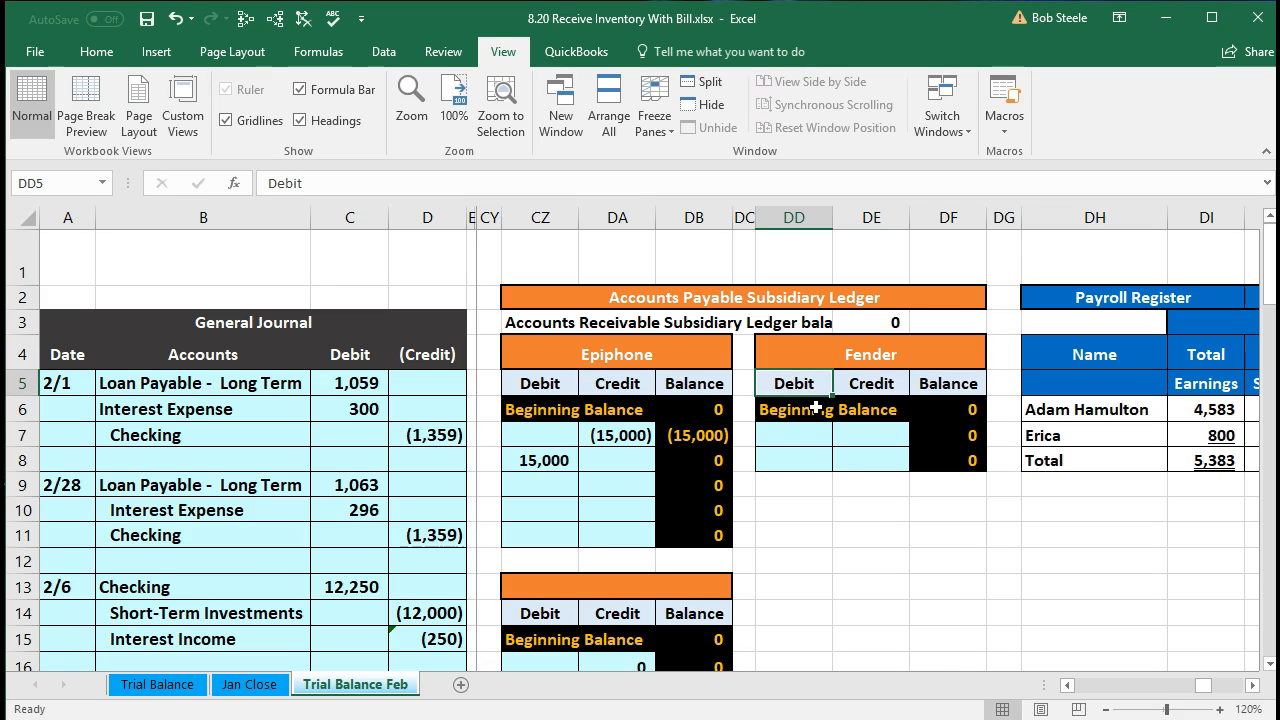
- Post the 2/14 bill's credit to the Fender subsidiary account by entering =D18 in credit cell DE7
{"action": "left_click", "coordinate": [815, 475]}
{"action": "scroll", "coordinate": [815, 475], "scroll_direction": "down", "scroll_amount": 2}
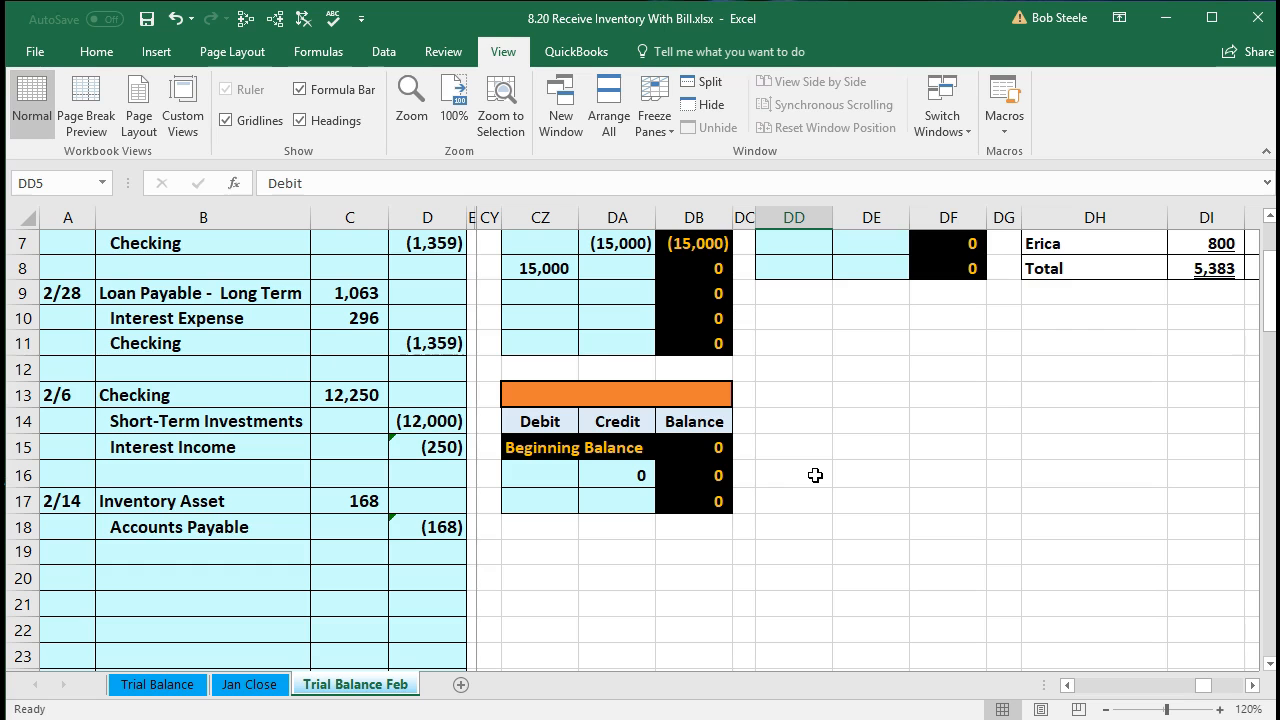
{"action": "left_click", "coordinate": [443, 527]}
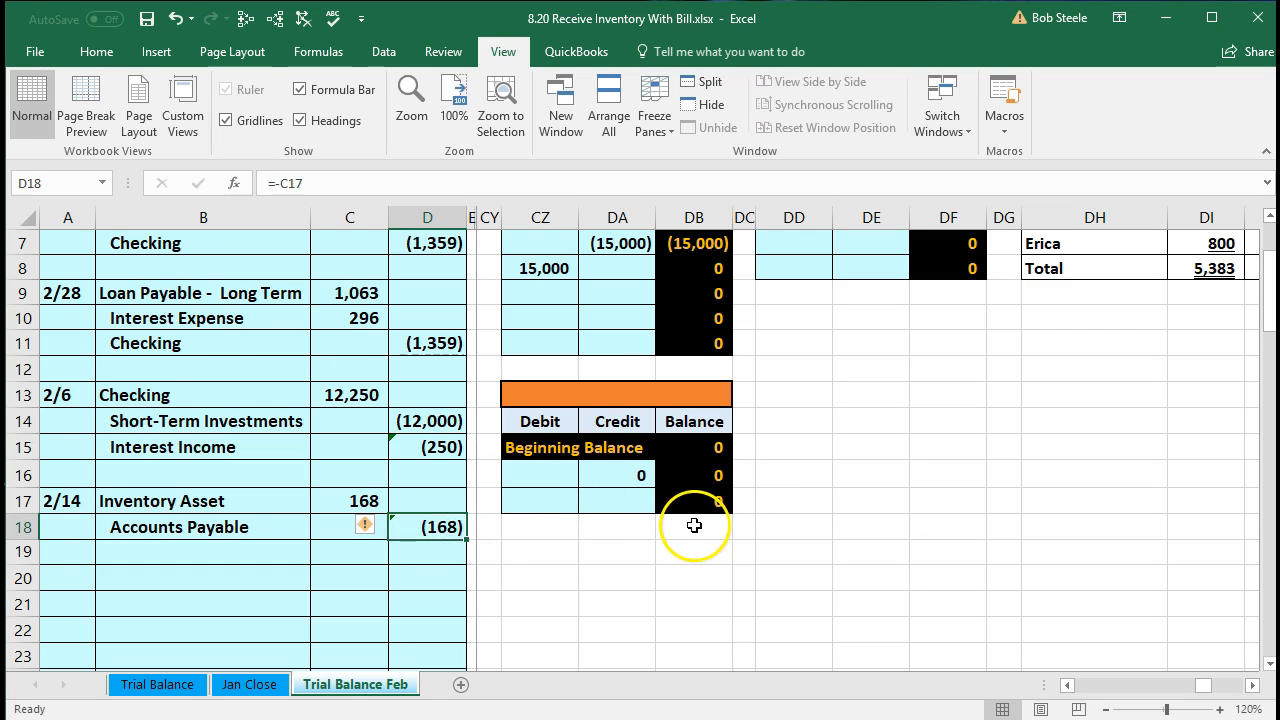
{"action": "scroll", "coordinate": [694, 525], "scroll_direction": "up", "scroll_amount": 1}
{"action": "left_click", "coordinate": [867, 330]}
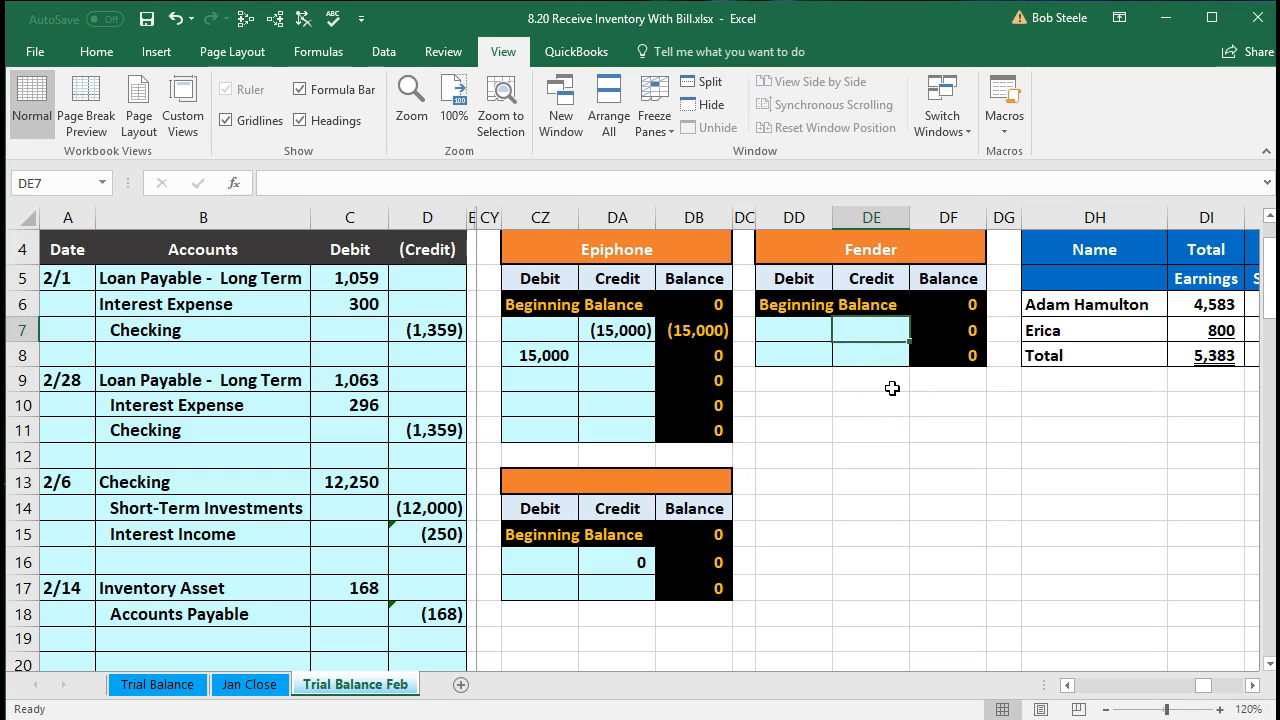
{"action": "type", "text": "="}
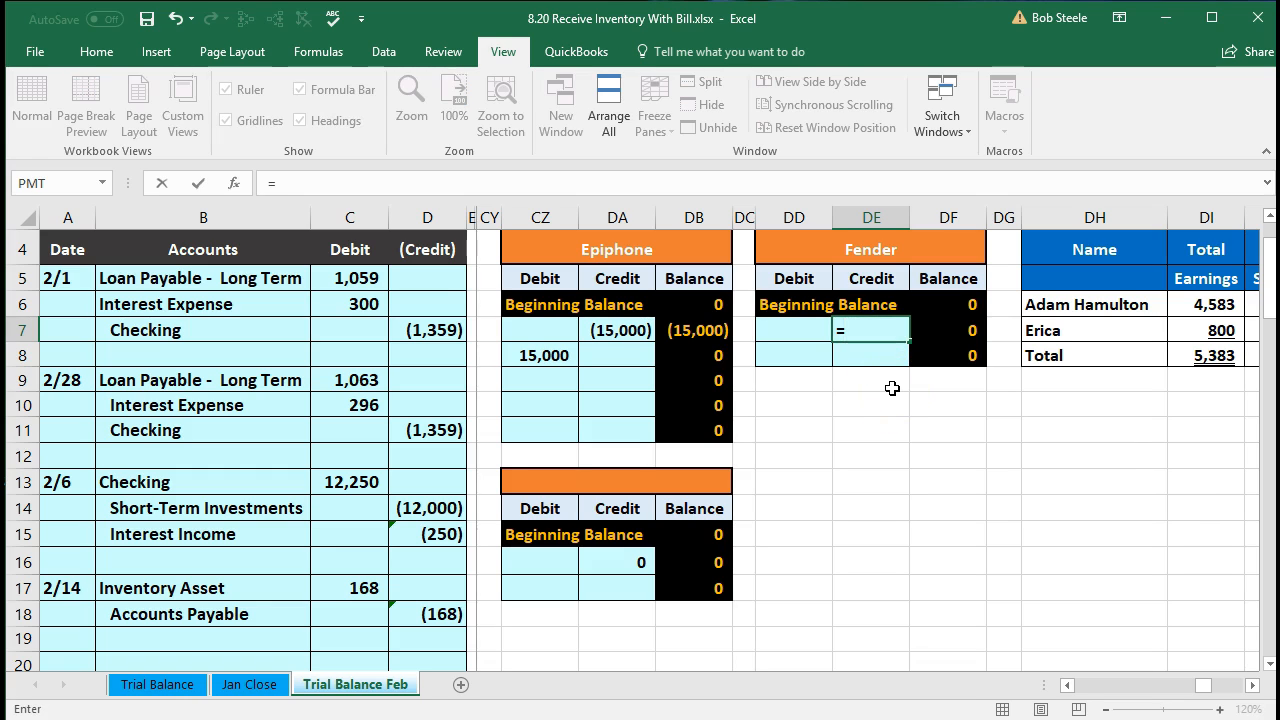
{"action": "left_click", "coordinate": [460, 610]}
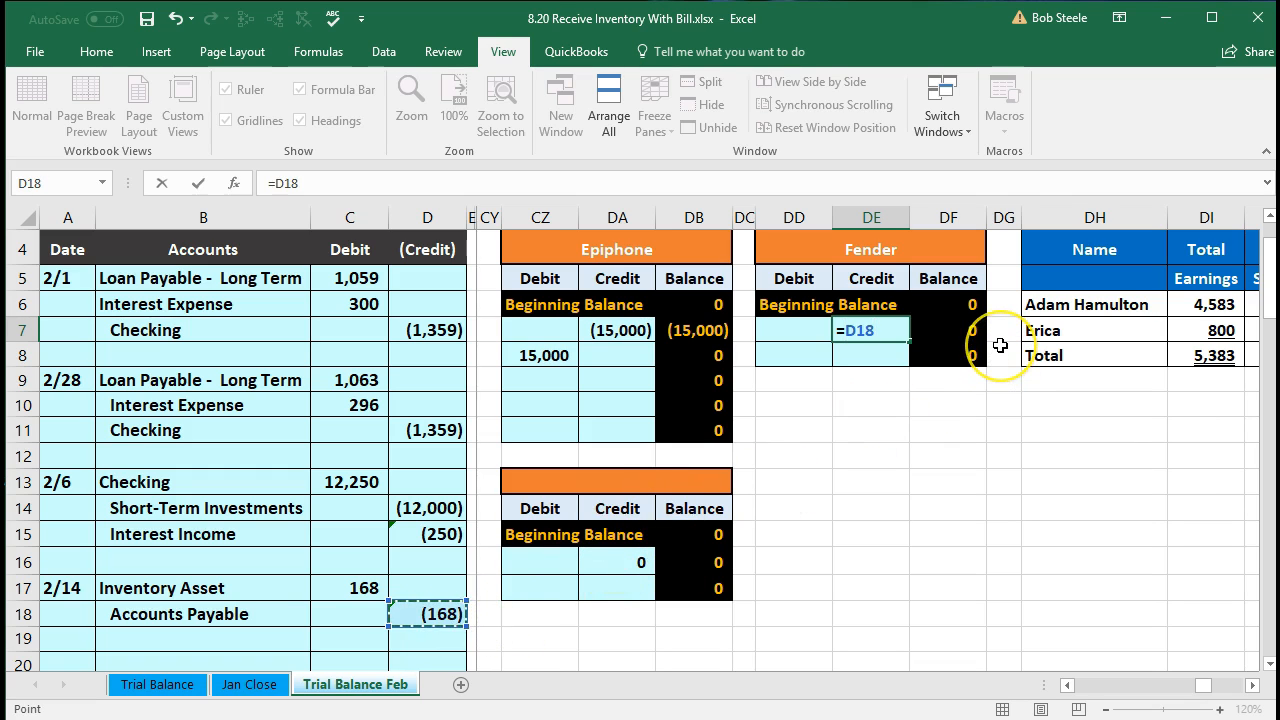
{"action": "key", "text": "Return"}
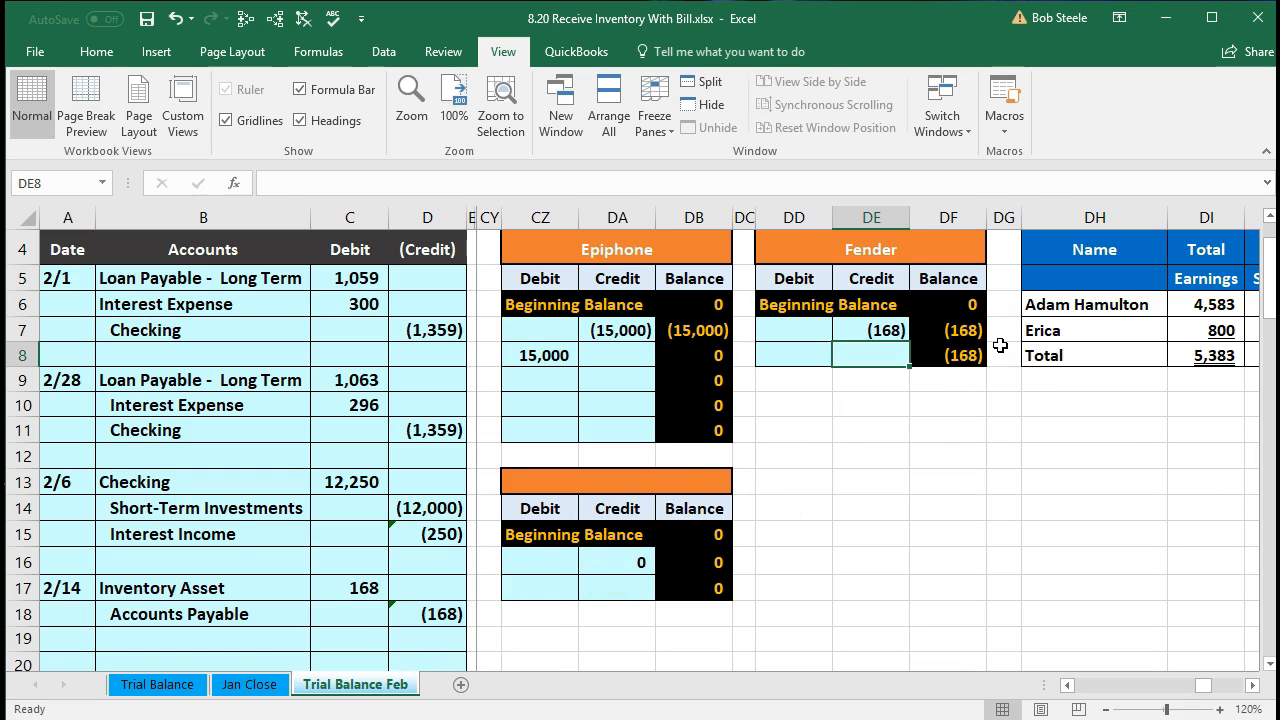
- Check the subsidiary ledger's total formula in DE3 and return to the general ledger's Accounts Payable account for comparison
{"action": "scroll", "coordinate": [886, 457], "scroll_direction": "up", "scroll_amount": 1}
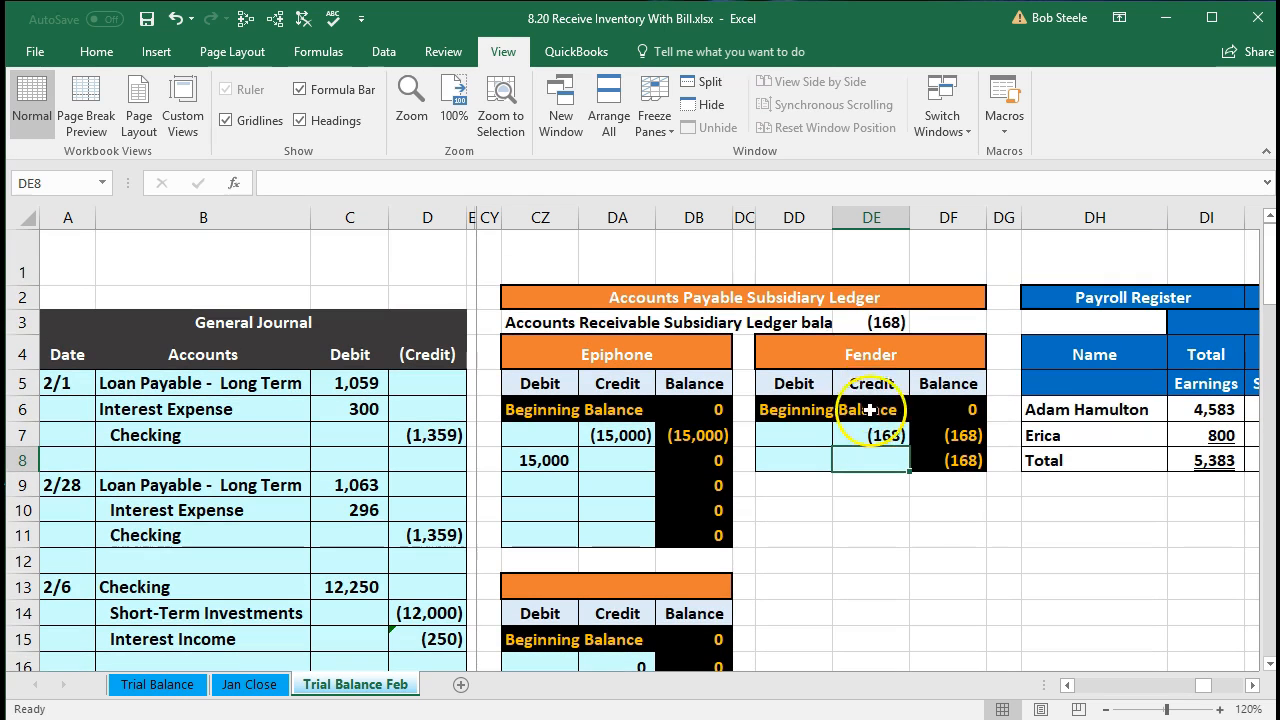
{"action": "left_click", "coordinate": [860, 321]}
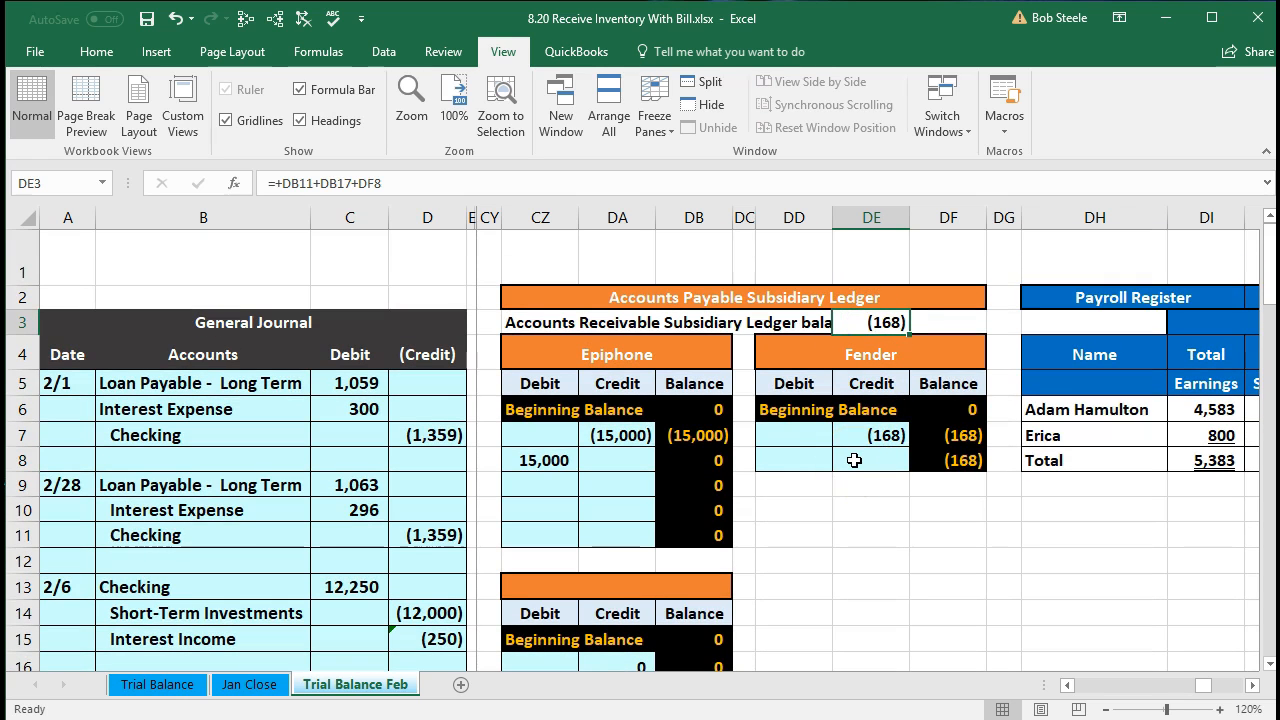
{"action": "key", "text": "Left"}
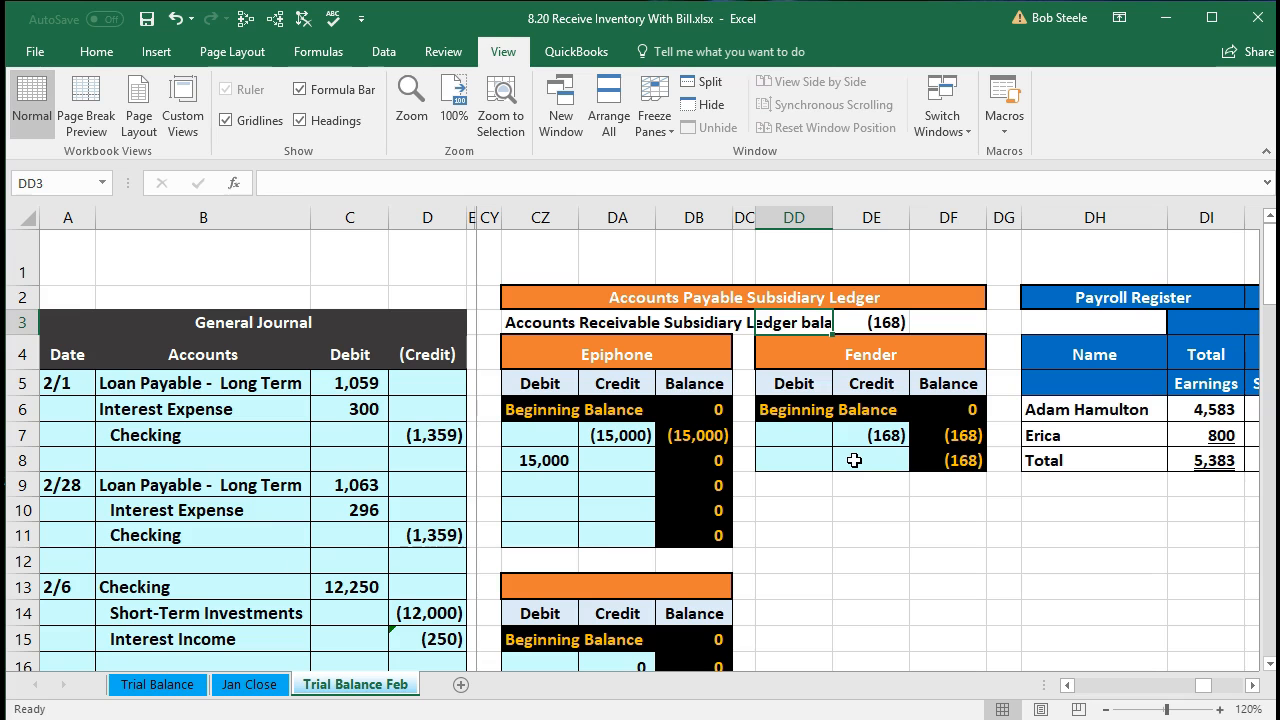
{"action": "key", "text": "Left"}
{"action": "key", "text": "Left"}
{"action": "key", "text": "Left"}
{"action": "key", "text": "Left"}
{"action": "key", "text": "Left"}
{"action": "key", "text": "Left"}
{"action": "key", "text": "Left"}
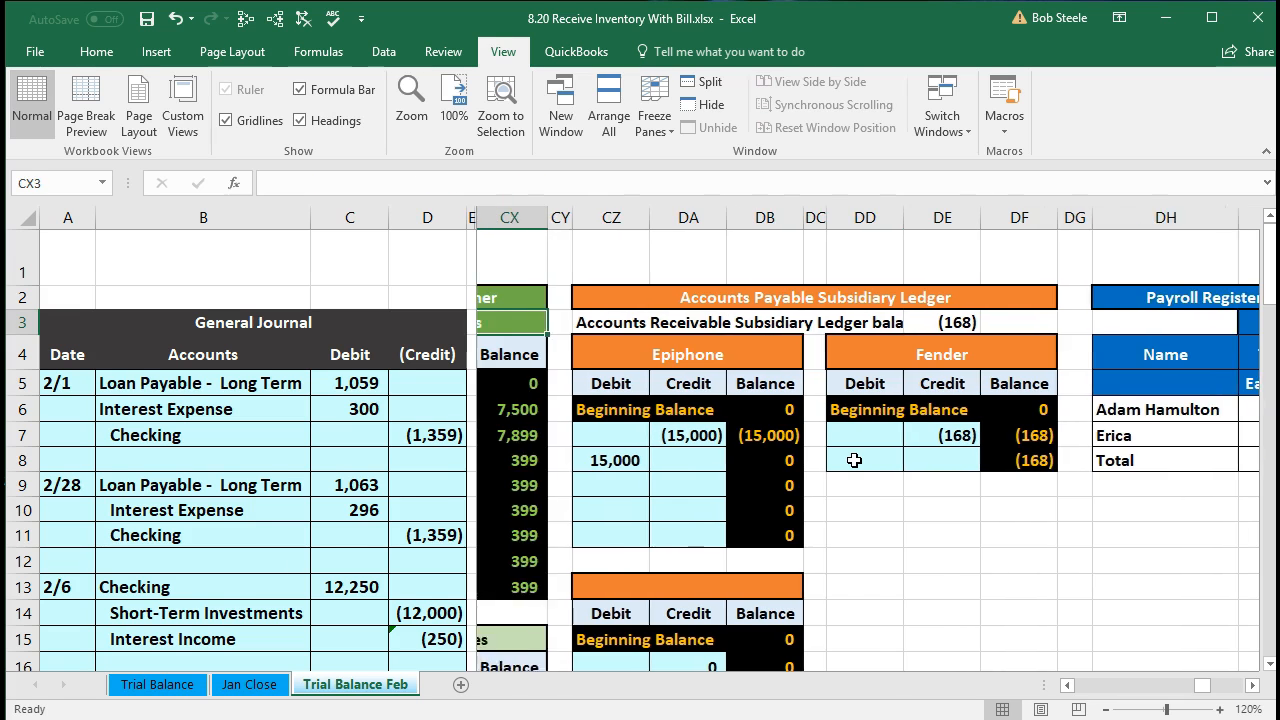
{"action": "key", "text": "Left"}
{"action": "key", "text": "Left"}
{"action": "key", "text": "Left"}
{"action": "key", "text": "Left"}
{"action": "key", "text": "Left"}
{"action": "key", "text": "Left"}
{"action": "key", "text": "Left"}
{"action": "key", "text": "Left"}
{"action": "key", "text": "Left"}
{"action": "key", "text": "Left"}
{"action": "key", "text": "Left"}
{"action": "key", "text": "Left"}
{"action": "key", "text": "Left"}
{"action": "key", "text": "Left"}
{"action": "key", "text": "Left"}
{"action": "key", "text": "Left"}
{"action": "key", "text": "Left"}
{"action": "key", "text": "Left"}
{"action": "key", "text": "Left"}
{"action": "key", "text": "Left"}
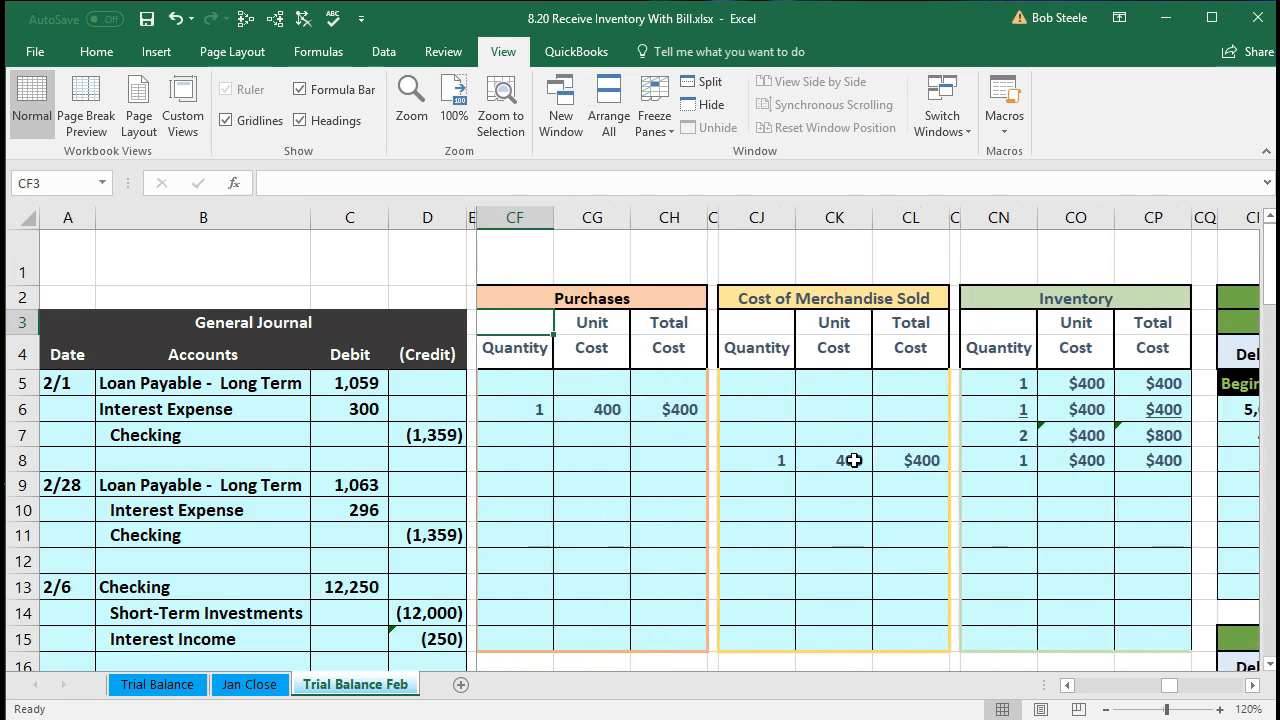
{"action": "key", "text": "Left"}
{"action": "key", "text": "Left"}
{"action": "key", "text": "Left"}
{"action": "key", "text": "Left"}
{"action": "key", "text": "Left"}
{"action": "key", "text": "Left"}
{"action": "key", "text": "Left"}
{"action": "key", "text": "Left"}
{"action": "key", "text": "Left"}
{"action": "key", "text": "Left"}
{"action": "key", "text": "Left"}
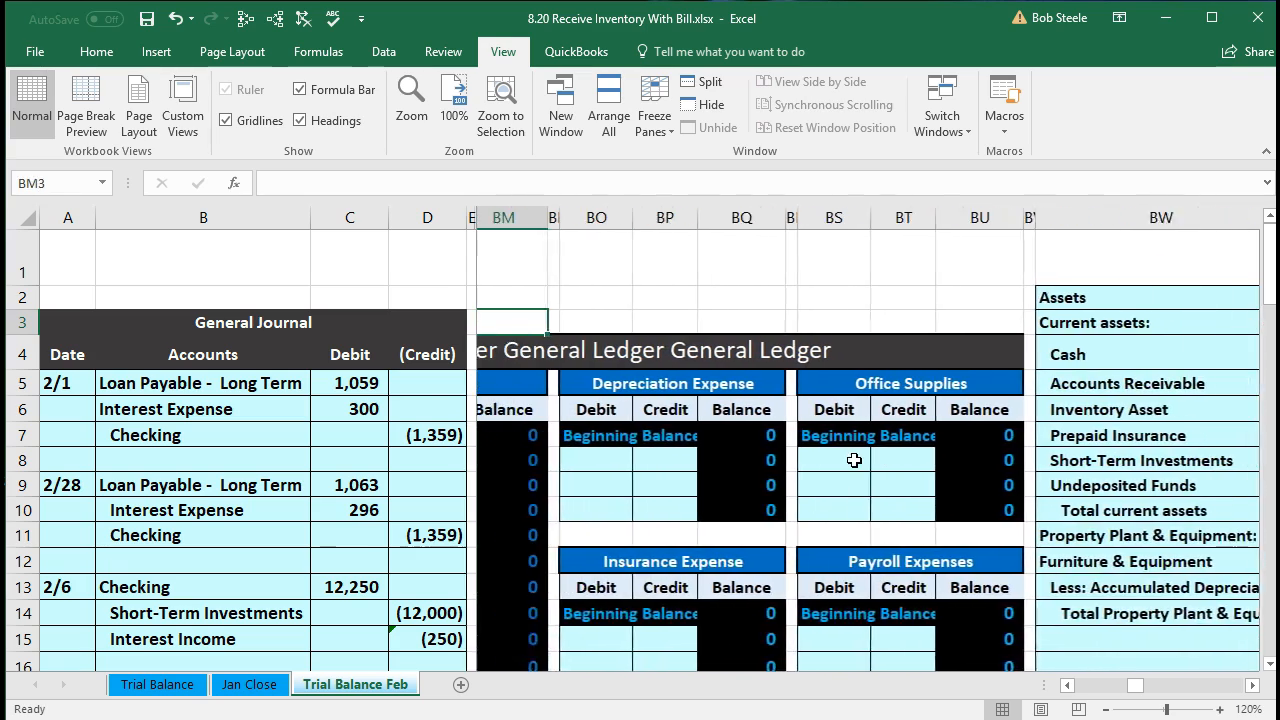
{"action": "key", "text": "Left"}
{"action": "key", "text": "Left"}
{"action": "key", "text": "Left"}
{"action": "key", "text": "Left"}
{"action": "key", "text": "Left"}
{"action": "key", "text": "Left"}
{"action": "key", "text": "Left"}
{"action": "key", "text": "Left"}
{"action": "key", "text": "Left"}
{"action": "key", "text": "Left"}
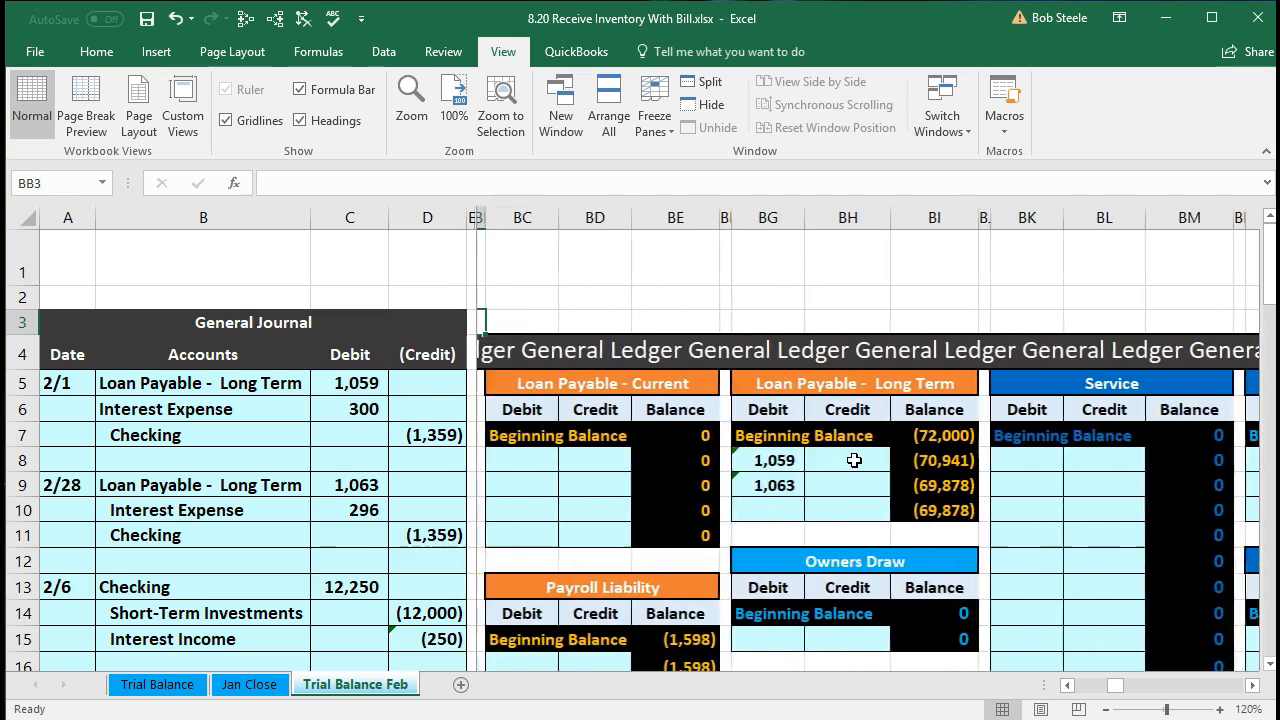
{"action": "key", "text": "Left"}
{"action": "key", "text": "Left"}
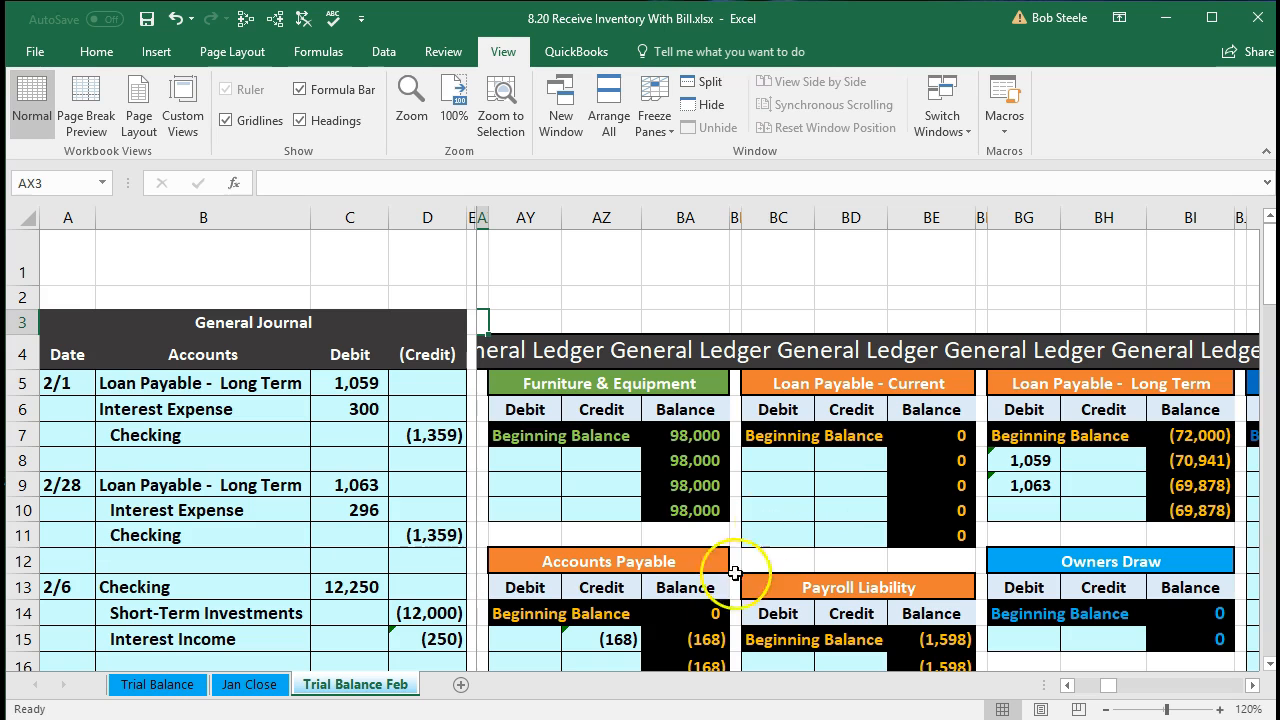
{"action": "key", "text": "Left"}
{"action": "key", "text": "Left"}
{"action": "key", "text": "Left"}
{"action": "key", "text": "Left"}
{"action": "key", "text": "Left"}
{"action": "key", "text": "Left"}
{"action": "key", "text": "Left"}
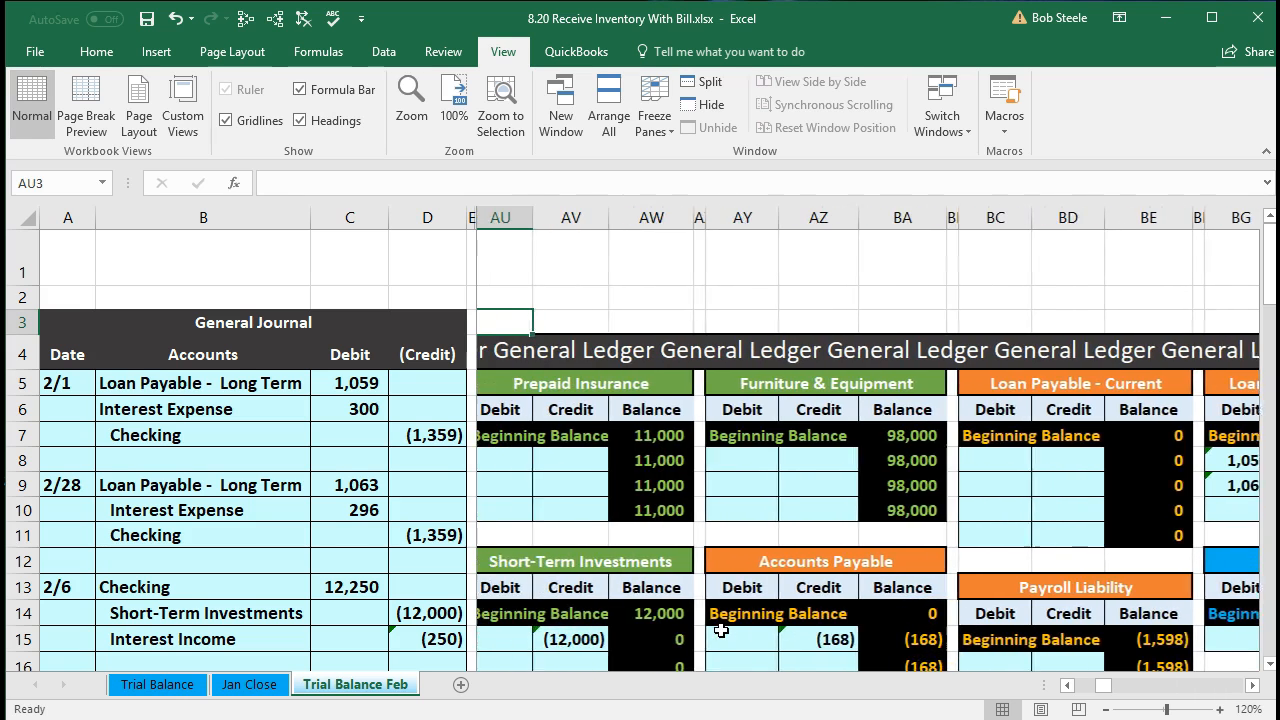
- Return to the trial balance and check the balance formulas for Accounts Payable in AK13 and Inventory Asset in AK7
{"action": "key", "text": "Left"}
{"action": "key", "text": "Left"}
{"action": "key", "text": "Left"}
{"action": "key", "text": "Left"}
{"action": "key", "text": "Left"}
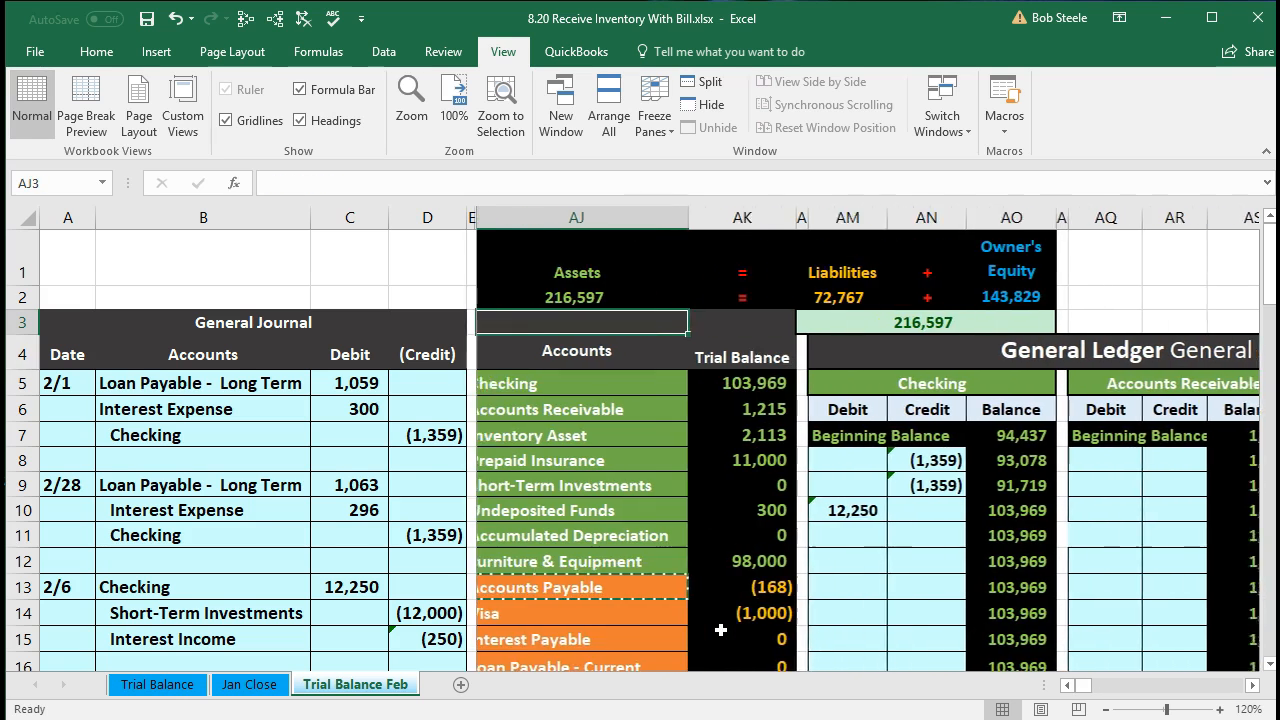
{"action": "left_click", "coordinate": [725, 593]}
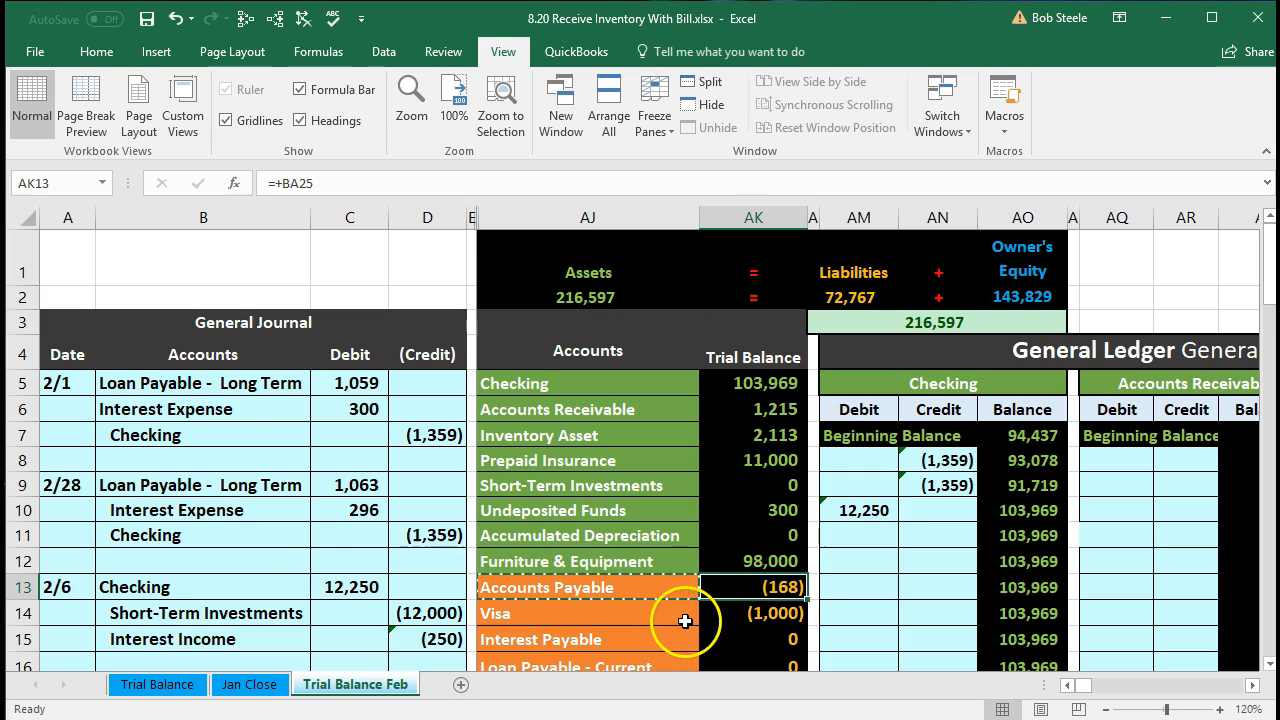
{"action": "scroll", "coordinate": [675, 590], "scroll_direction": "down", "scroll_amount": 1}
{"action": "left_click_drag", "start_coordinate": [660, 334], "coordinate": [736, 342]}
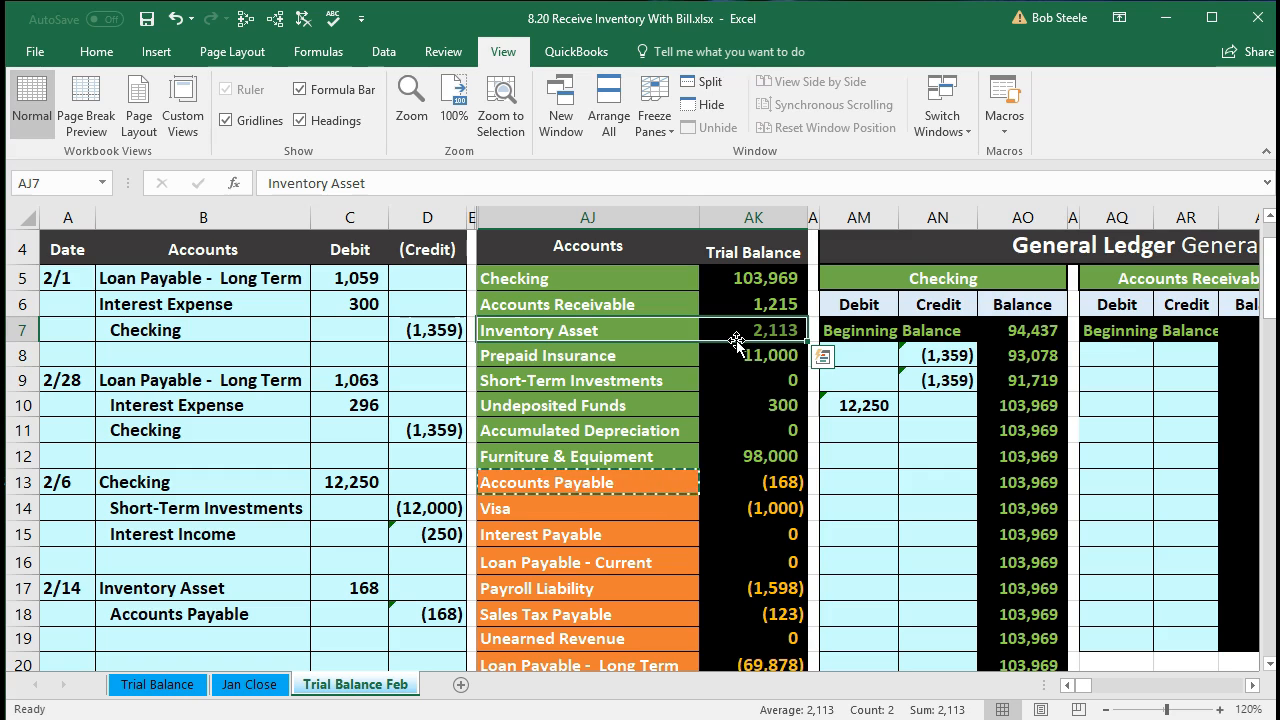
{"action": "left_click", "coordinate": [739, 334]}
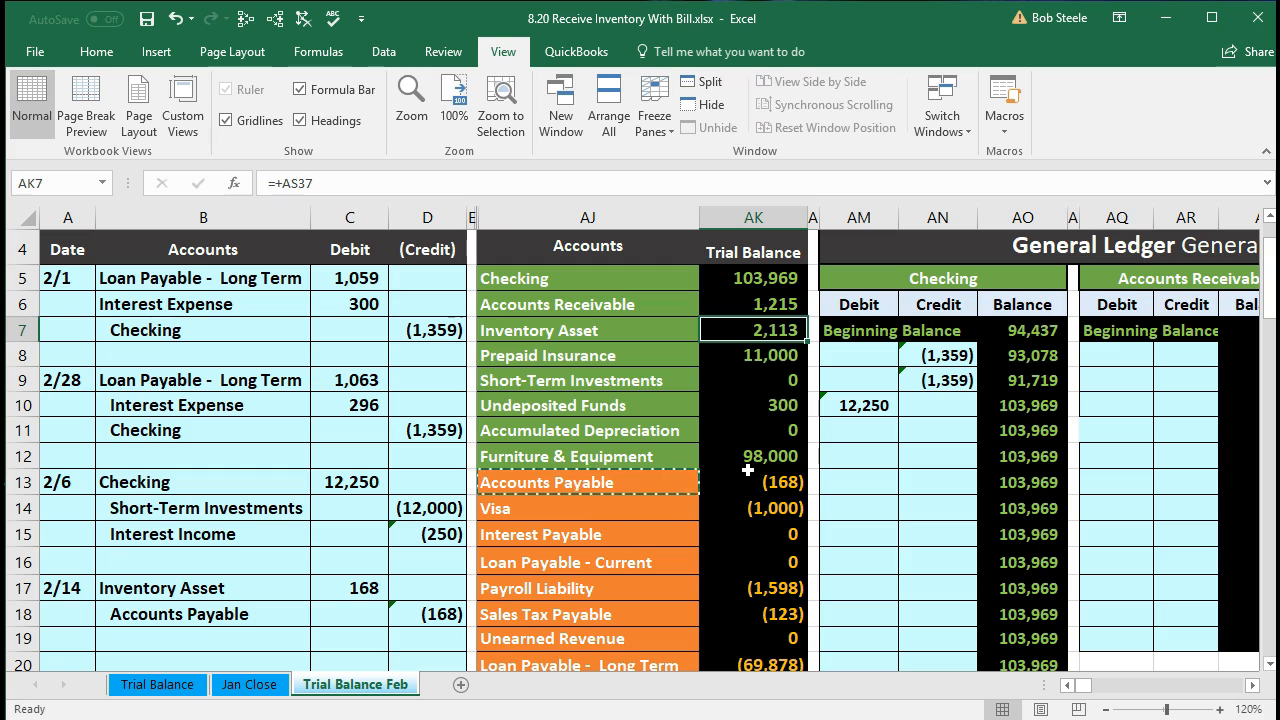
- Go past the general ledger and financial statements to the inventory item records and examine the ELP record headed in CE2
{"action": "key", "text": "Right"}
{"action": "key", "text": "Right"}
{"action": "key", "text": "Right"}
{"action": "key", "text": "Right"}
{"action": "key", "text": "Right"}
{"action": "key", "text": "Right"}
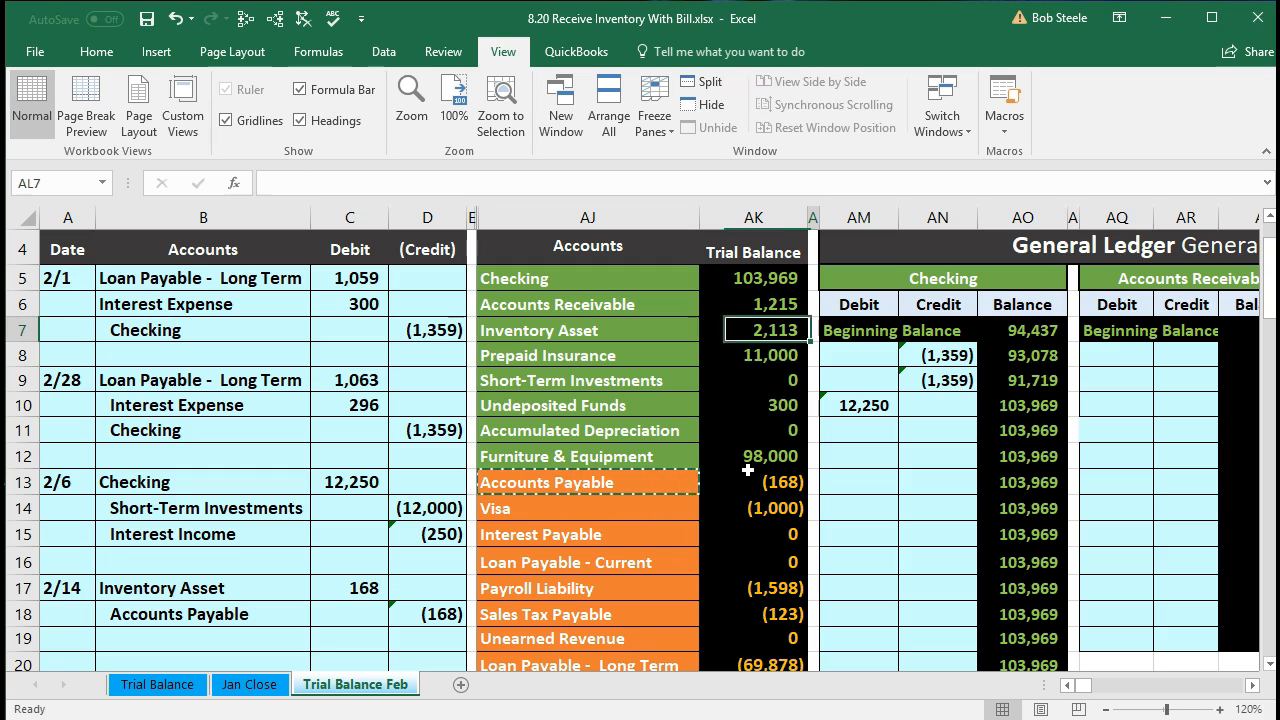
{"action": "key", "text": "Right"}
{"action": "key", "text": "Right"}
{"action": "key", "text": "Right"}
{"action": "key", "text": "Right"}
{"action": "key", "text": "Right"}
{"action": "key", "text": "Right"}
{"action": "key", "text": "Right"}
{"action": "key", "text": "Right"}
{"action": "key", "text": "Right"}
{"action": "key", "text": "Right"}
{"action": "key", "text": "Right"}
{"action": "key", "text": "Right"}
{"action": "key", "text": "Right"}
{"action": "key", "text": "Right"}
{"action": "key", "text": "Right"}
{"action": "key", "text": "Right"}
{"action": "key", "text": "Right"}
{"action": "key", "text": "Right"}
{"action": "key", "text": "Right"}
{"action": "key", "text": "Right"}
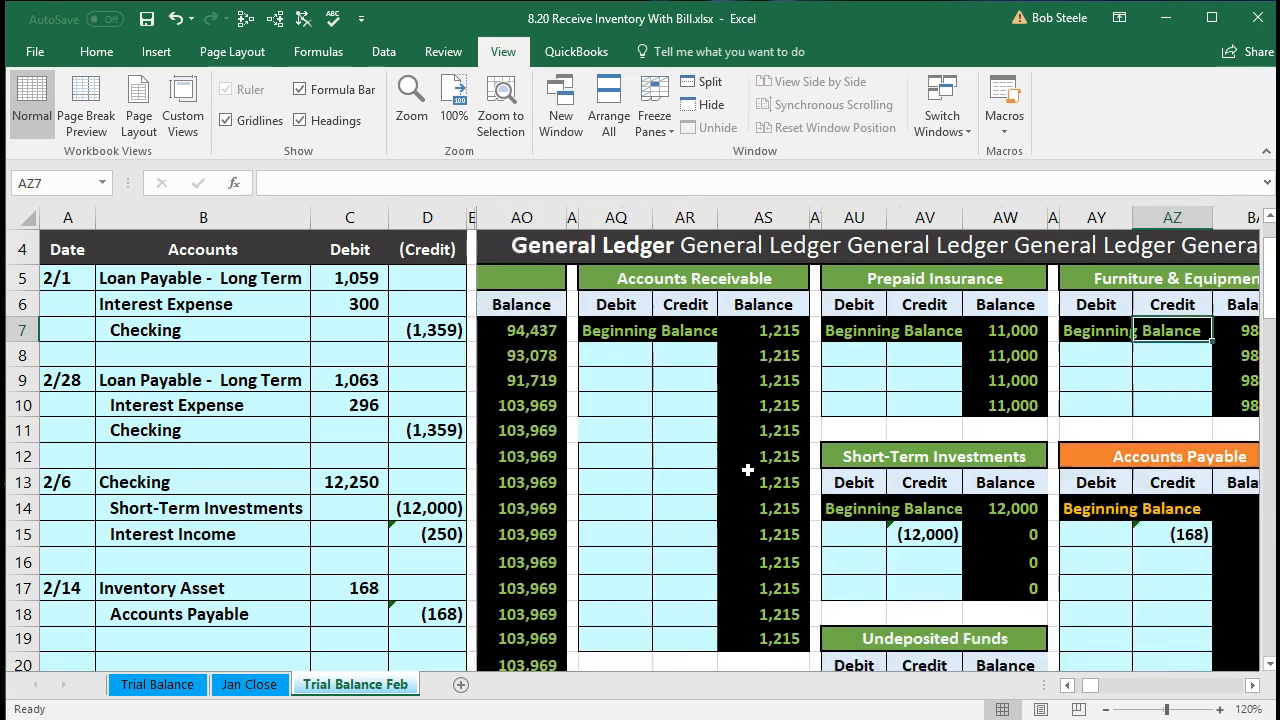
{"action": "key", "text": "Right"}
{"action": "key", "text": "Right"}
{"action": "key", "text": "Right"}
{"action": "key", "text": "Right"}
{"action": "key", "text": "Right"}
{"action": "key", "text": "Right"}
{"action": "key", "text": "Right"}
{"action": "key", "text": "Right"}
{"action": "key", "text": "Right"}
{"action": "key", "text": "Right"}
{"action": "key", "text": "Right"}
{"action": "key", "text": "Right"}
{"action": "key", "text": "Right"}
{"action": "key", "text": "Right"}
{"action": "key", "text": "Right"}
{"action": "key", "text": "Right"}
{"action": "key", "text": "Right"}
{"action": "key", "text": "Right"}
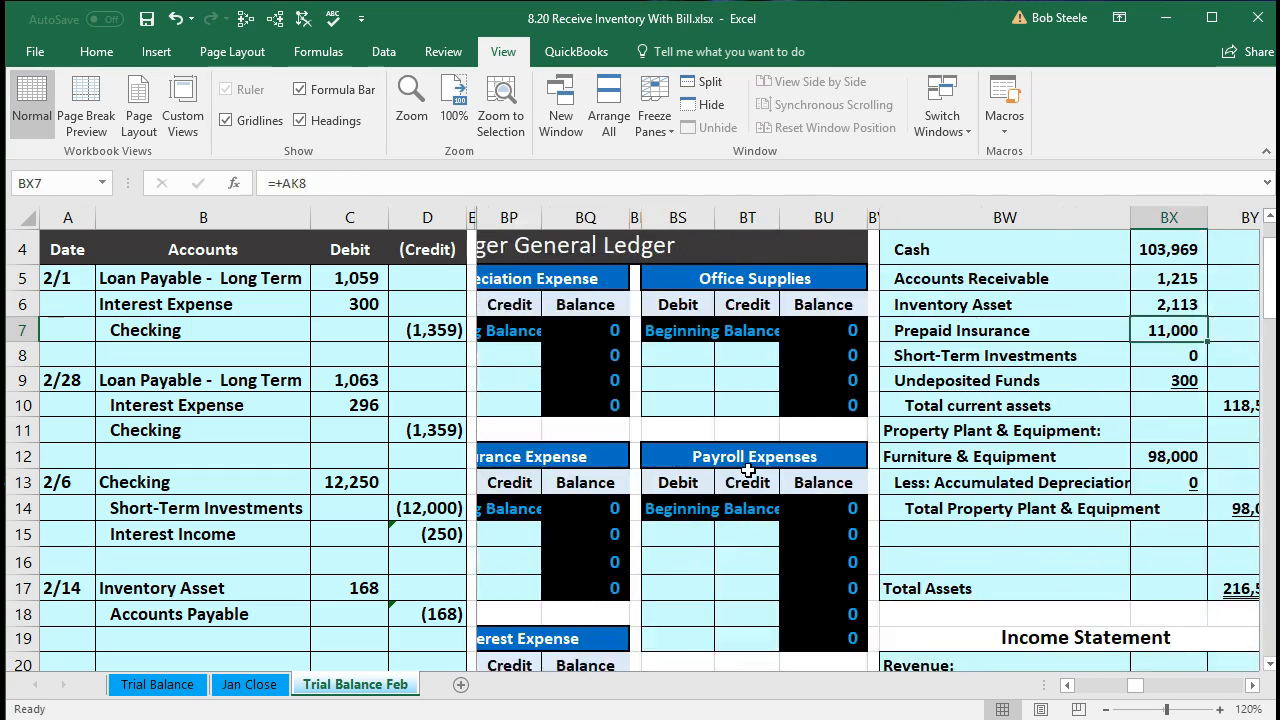
{"action": "key", "text": "Right"}
{"action": "key", "text": "Right"}
{"action": "key", "text": "Right"}
{"action": "key", "text": "Right"}
{"action": "key", "text": "Right"}
{"action": "key", "text": "Right"}
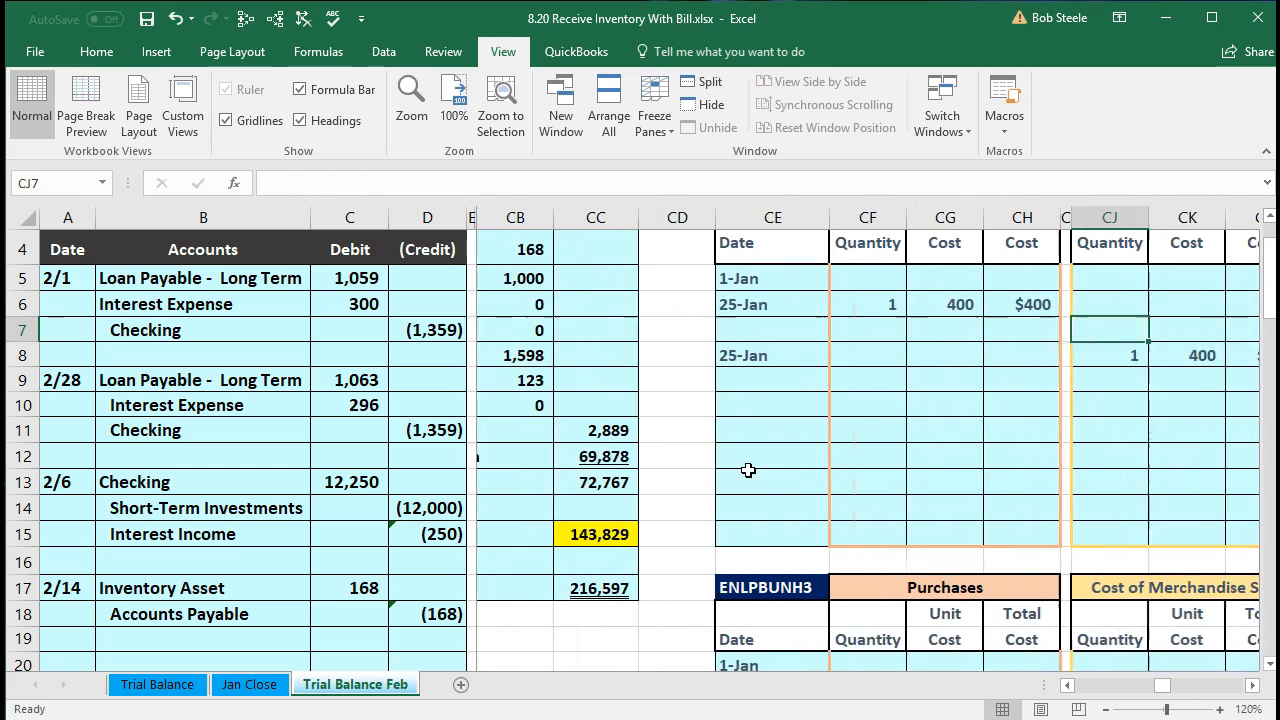
{"action": "key", "text": "Right"}
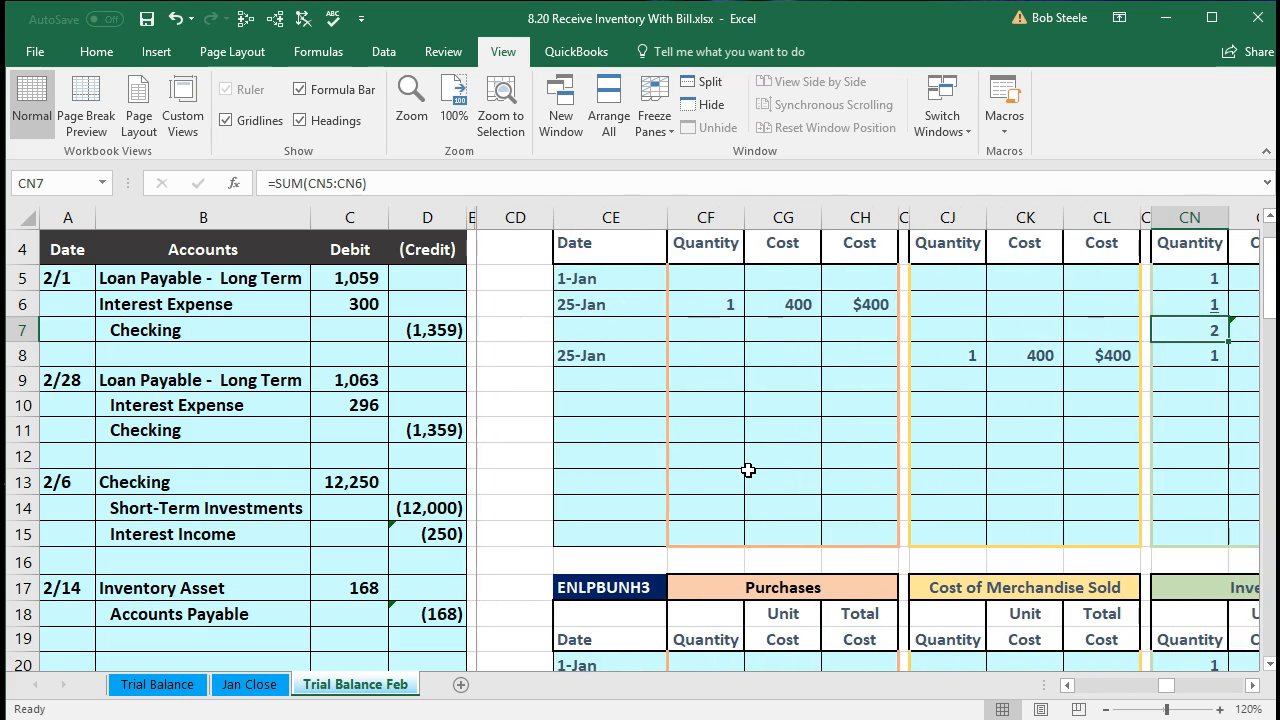
{"action": "scroll", "coordinate": [748, 470], "scroll_direction": "up", "scroll_amount": 1}
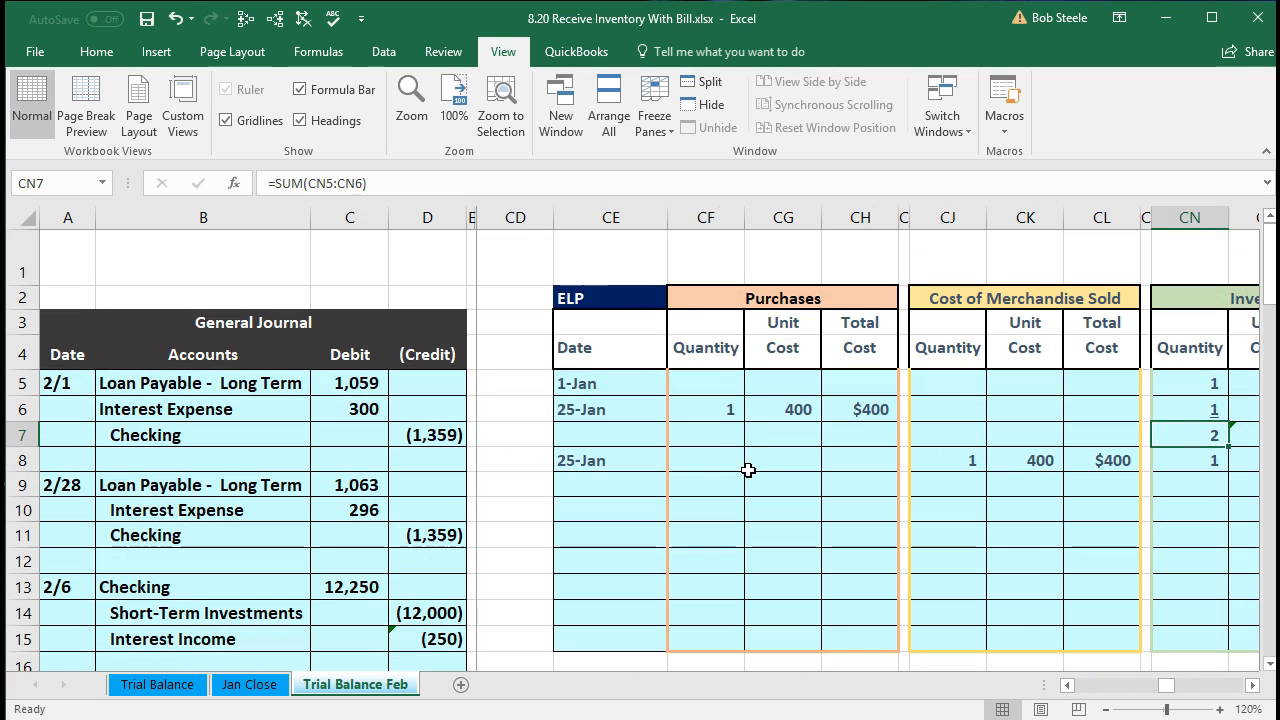
{"action": "left_click", "coordinate": [627, 300]}
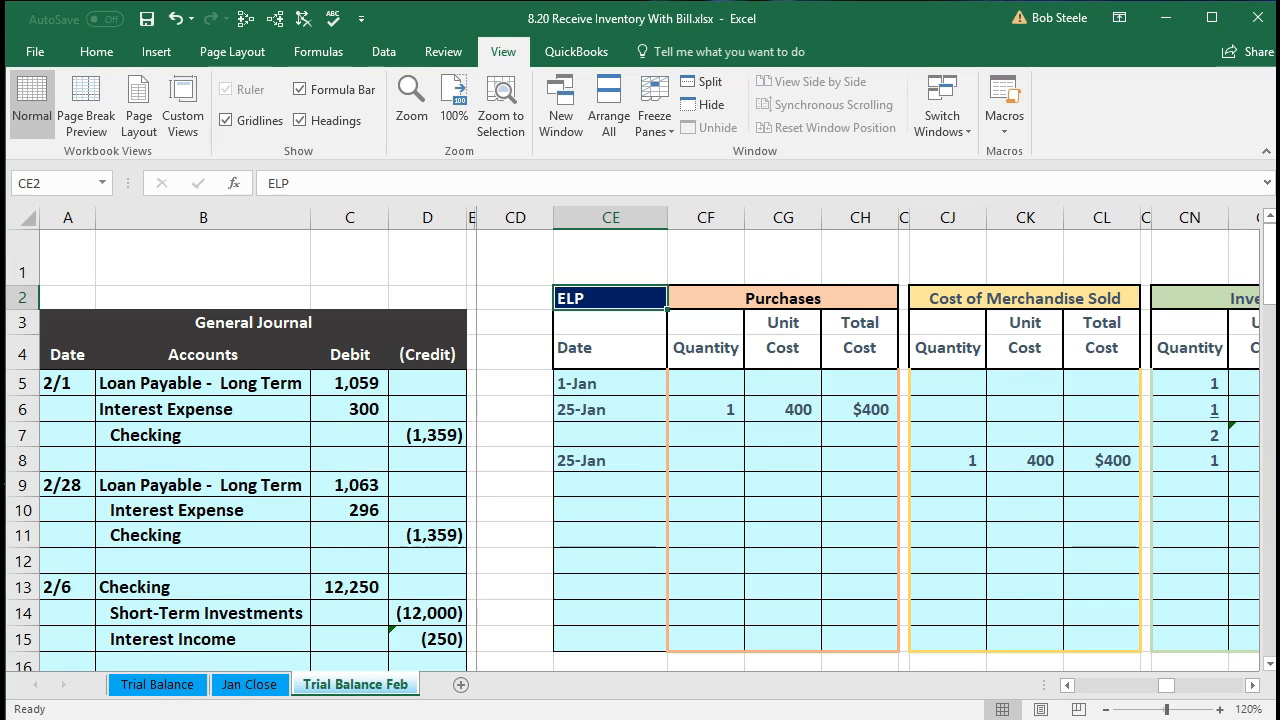
- Date the first line of the SQ item's inventory record 2/14 in cell CE88
{"action": "scroll", "coordinate": [780, 431], "scroll_direction": "left", "scroll_amount": 1}
{"action": "left_click", "coordinate": [780, 434]}
{"action": "scroll", "coordinate": [782, 434], "scroll_direction": "down", "scroll_amount": 4}
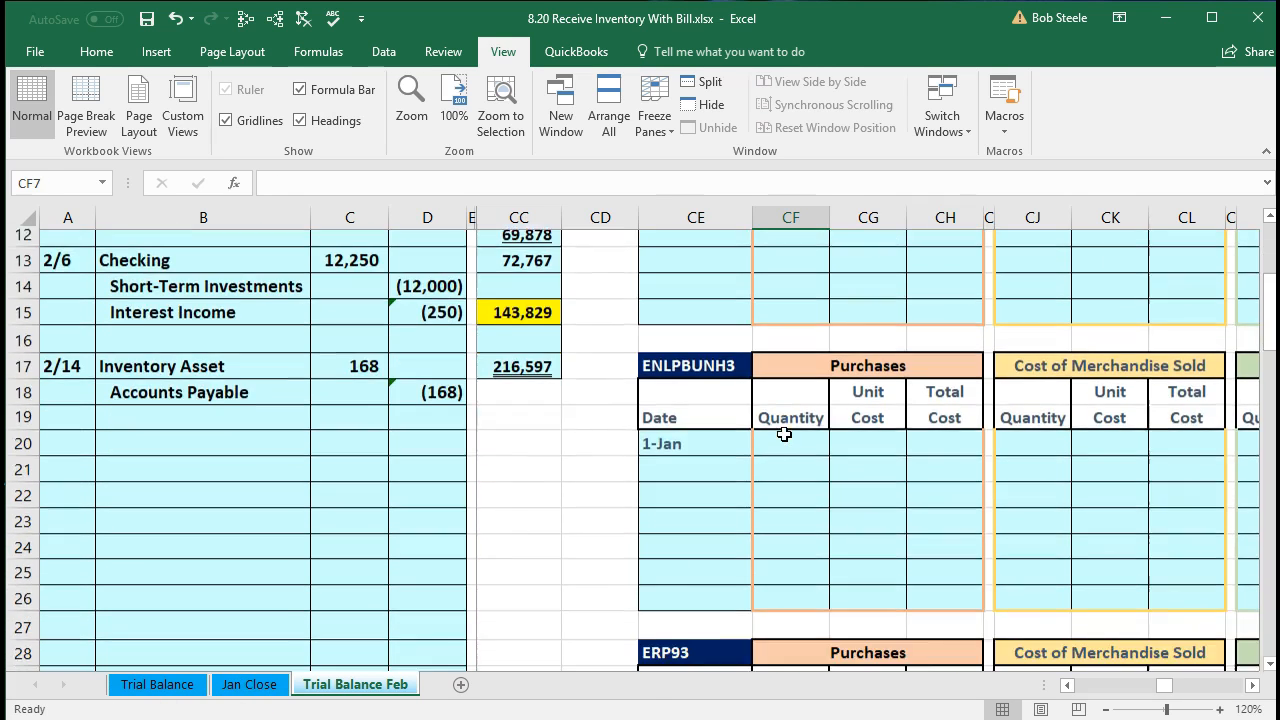
{"action": "scroll", "coordinate": [784, 434], "scroll_direction": "down", "scroll_amount": 10}
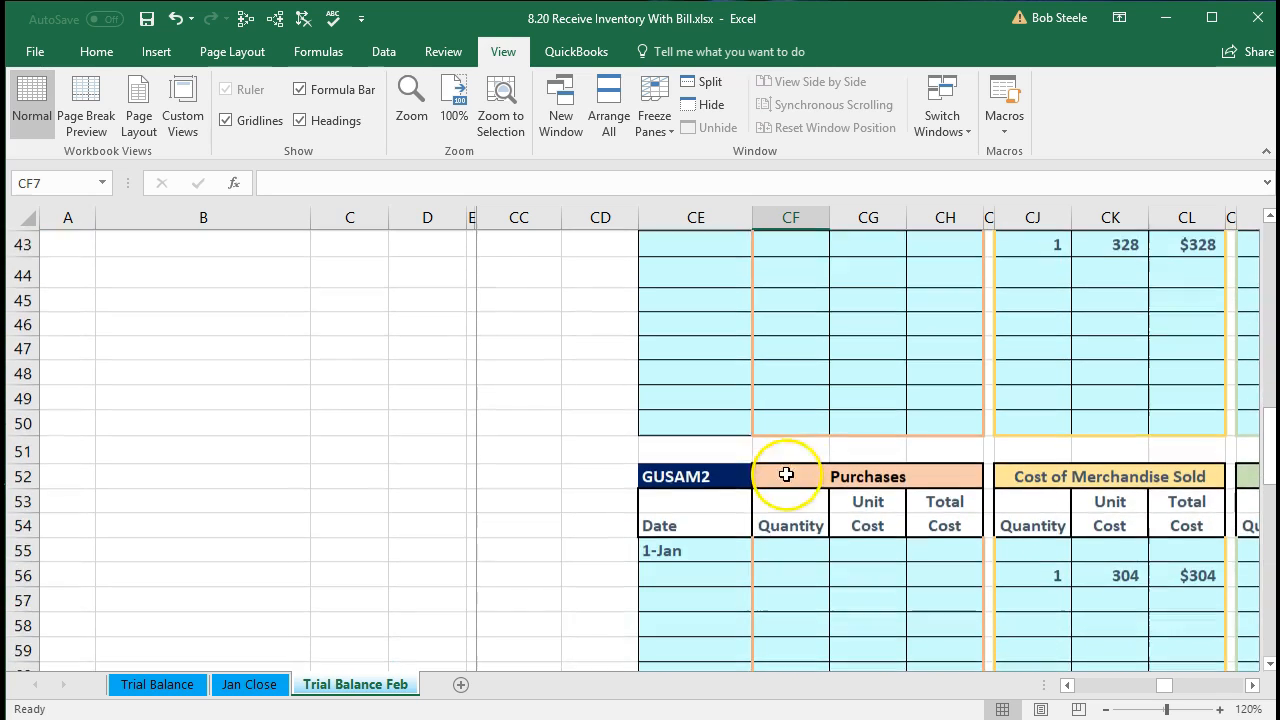
{"action": "scroll", "coordinate": [786, 474], "scroll_direction": "down", "scroll_amount": 1}
{"action": "scroll", "coordinate": [706, 463], "scroll_direction": "down", "scroll_amount": 11}
{"action": "left_click", "coordinate": [708, 464]}
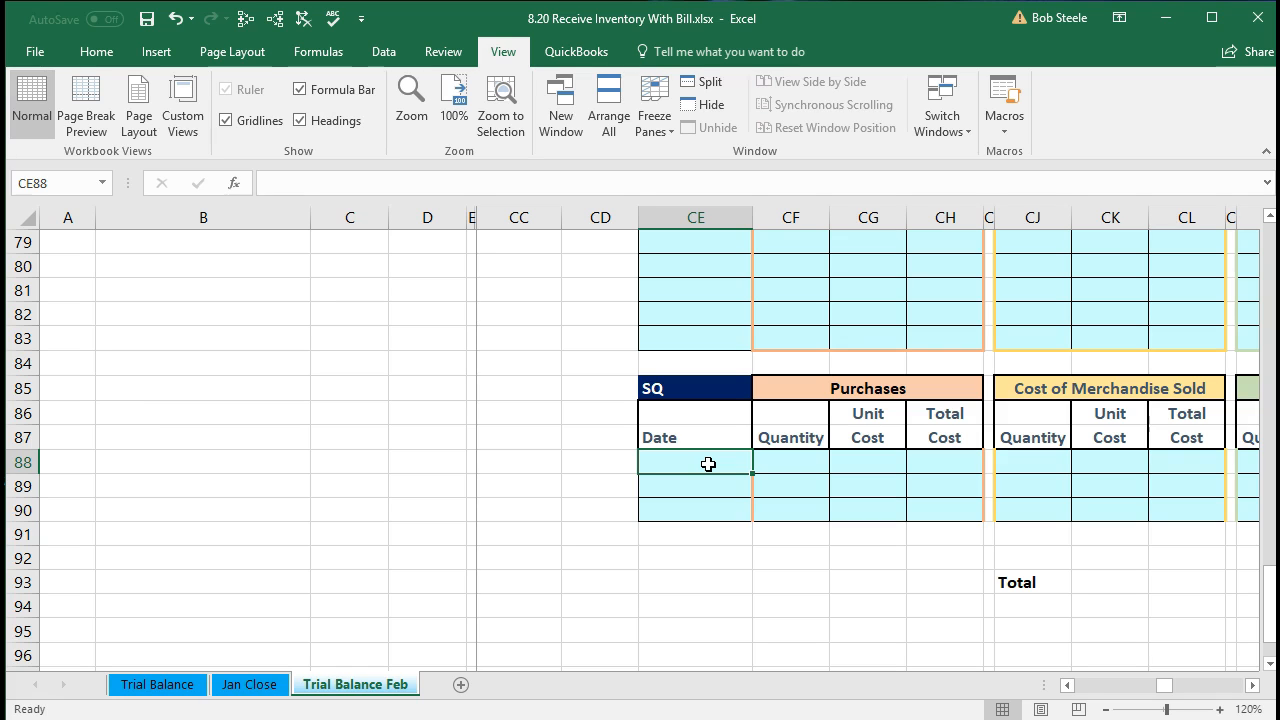
{"action": "type", "text": "2/"}
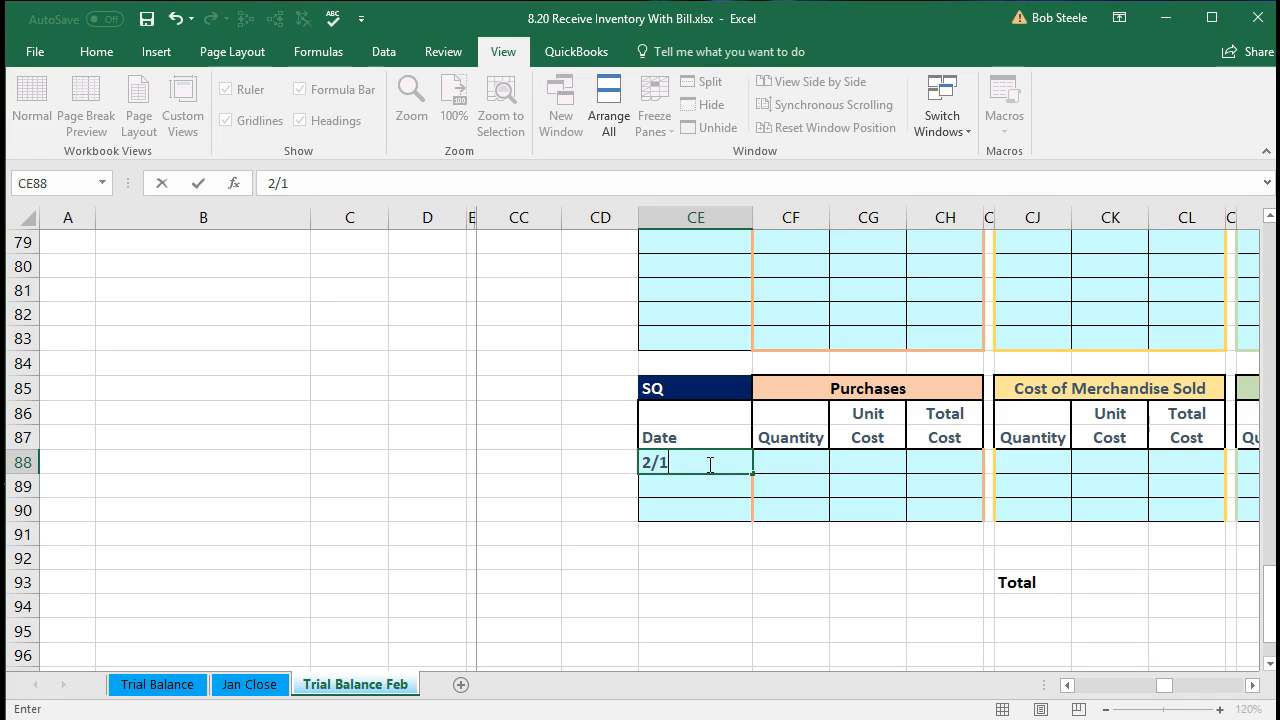
{"action": "type", "text": "14"}
{"action": "key", "text": "Tab"}
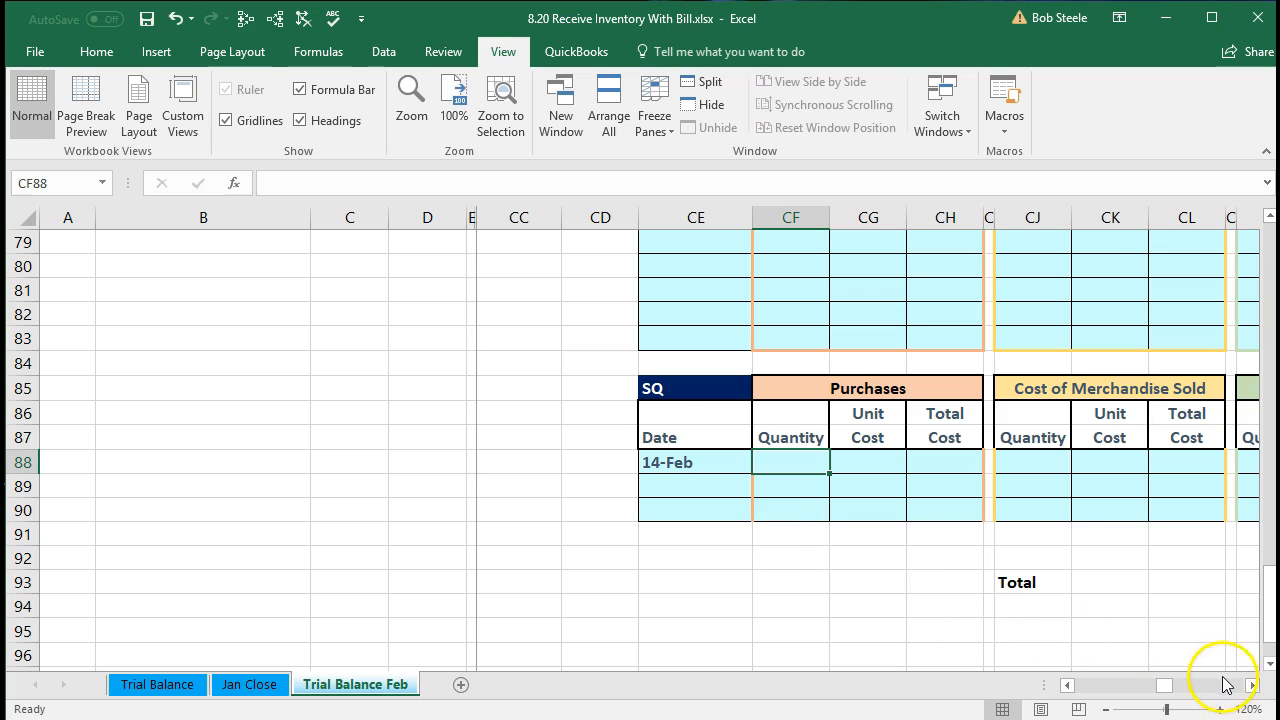
- Review the SQ record's Purchases, Cost of Merchandise Sold and Inventory sections
{"action": "left_click", "coordinate": [1253, 686]}
{"action": "left_click", "coordinate": [1253, 686]}
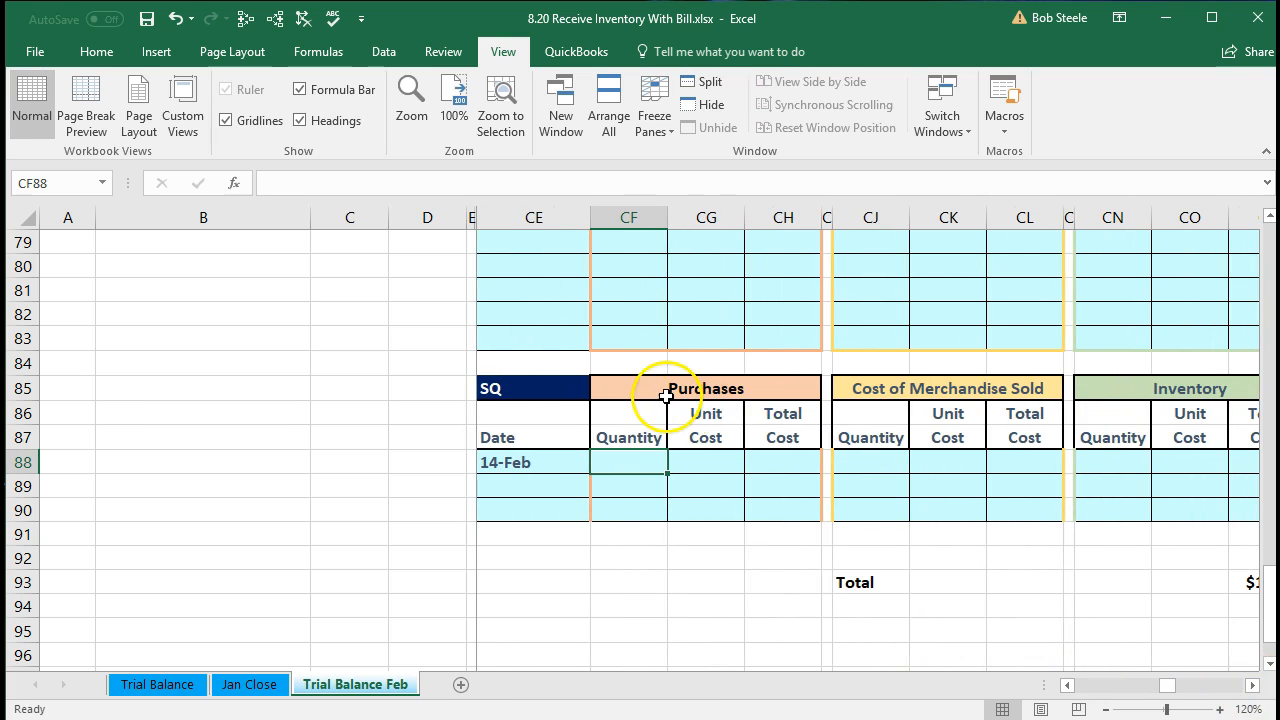
{"action": "left_click", "coordinate": [892, 396]}
{"action": "left_click", "coordinate": [1128, 397]}
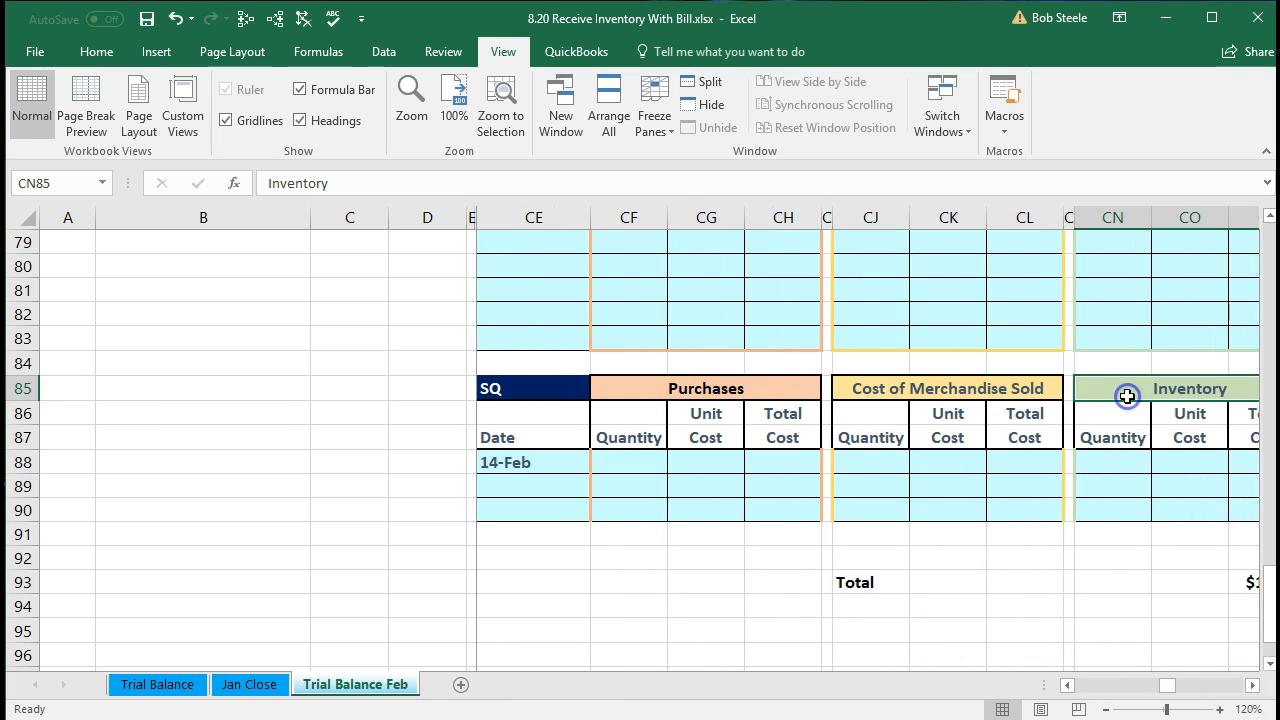
{"action": "left_click", "coordinate": [780, 388]}
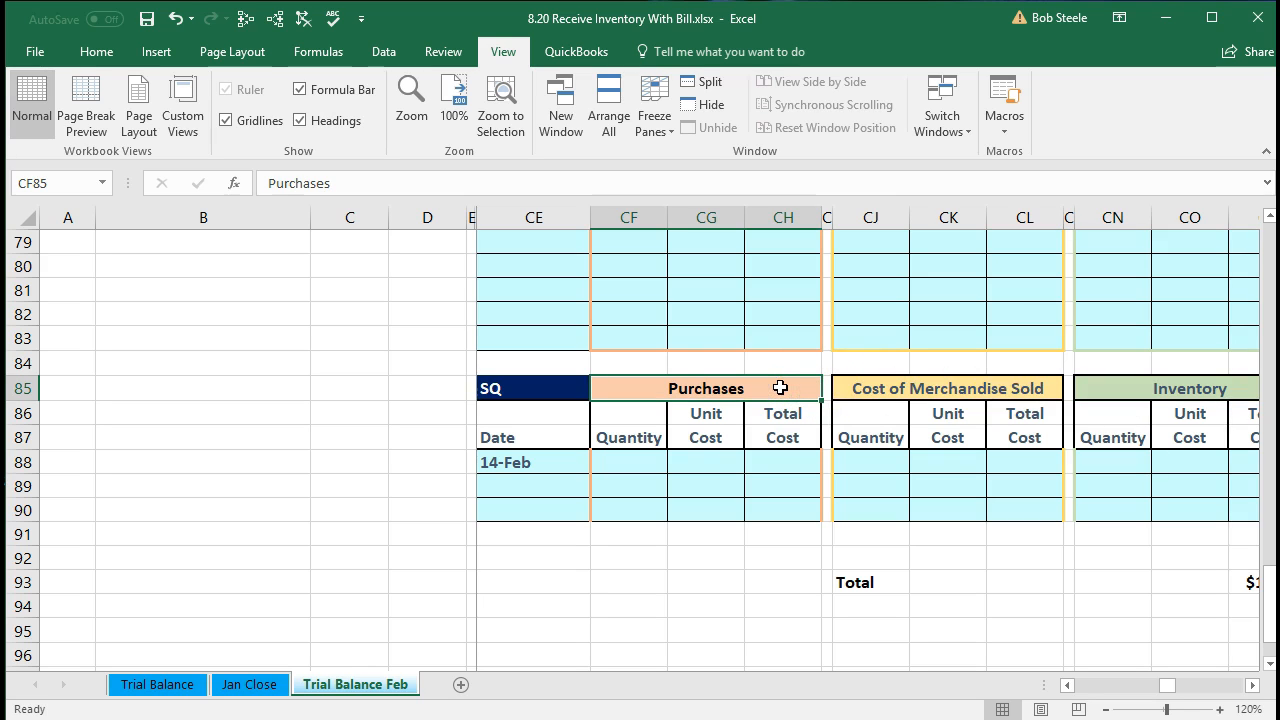
{"action": "left_click", "coordinate": [862, 388]}
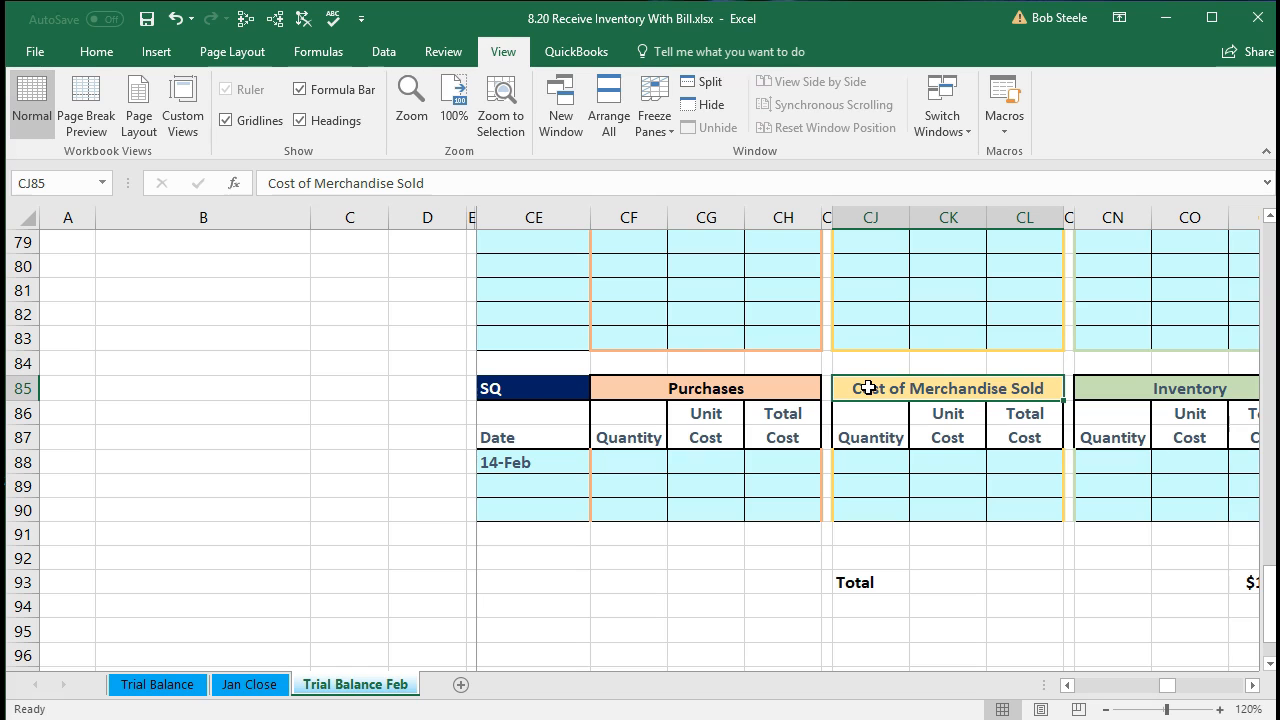
{"action": "left_click", "coordinate": [1103, 384]}
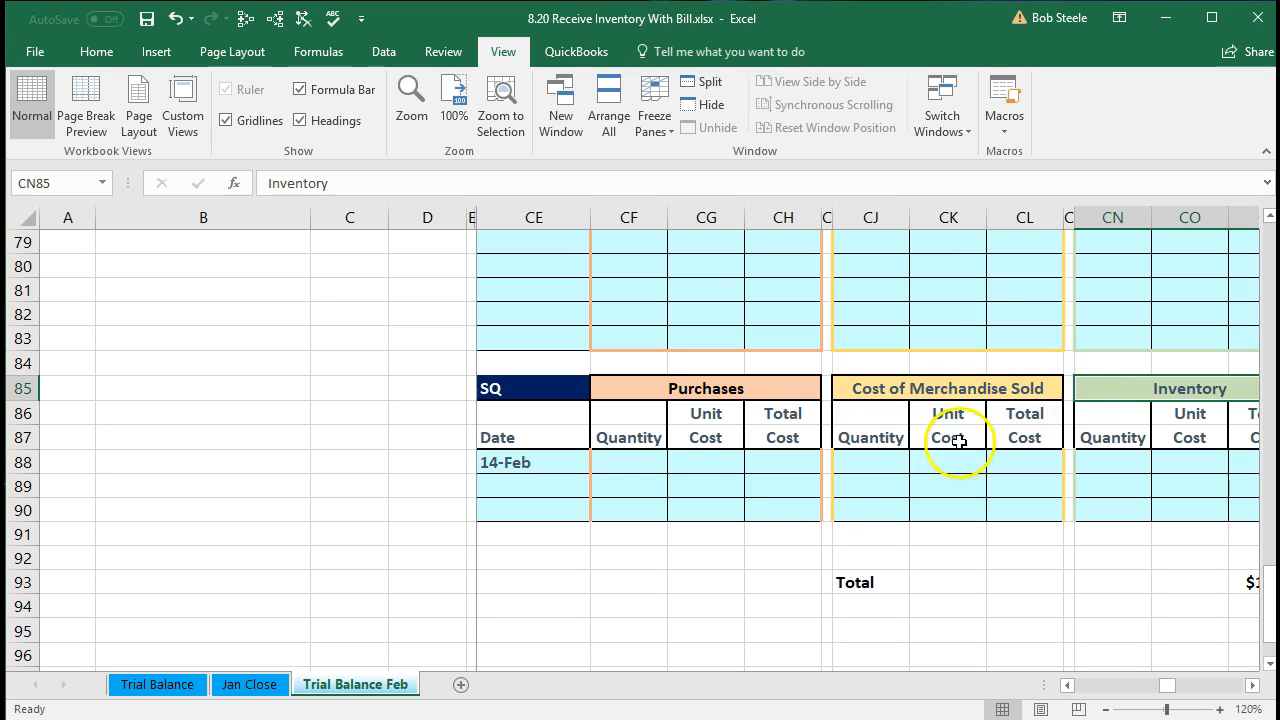
- Record the SQ purchase with a quantity of 1 in CF88 and a unit cost of 168 in CG88
{"action": "left_click", "coordinate": [645, 459]}
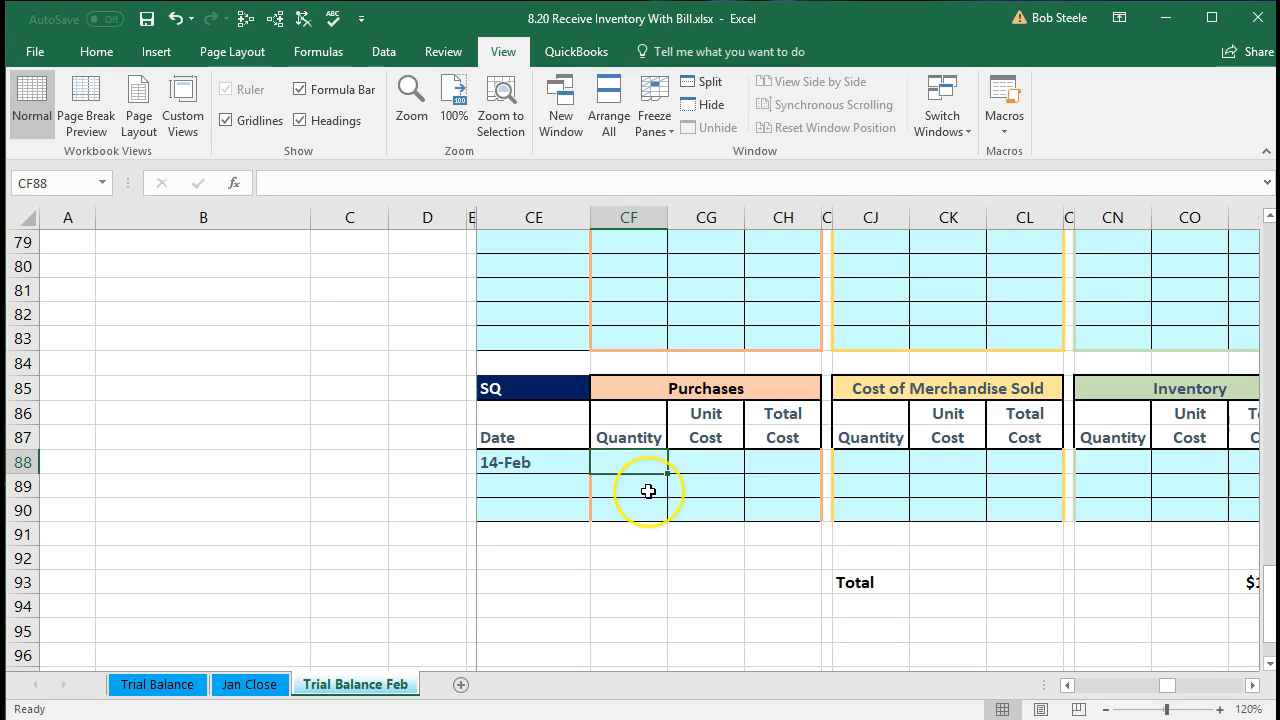
{"action": "type", "text": "1"}
{"action": "key", "text": "Tab"}
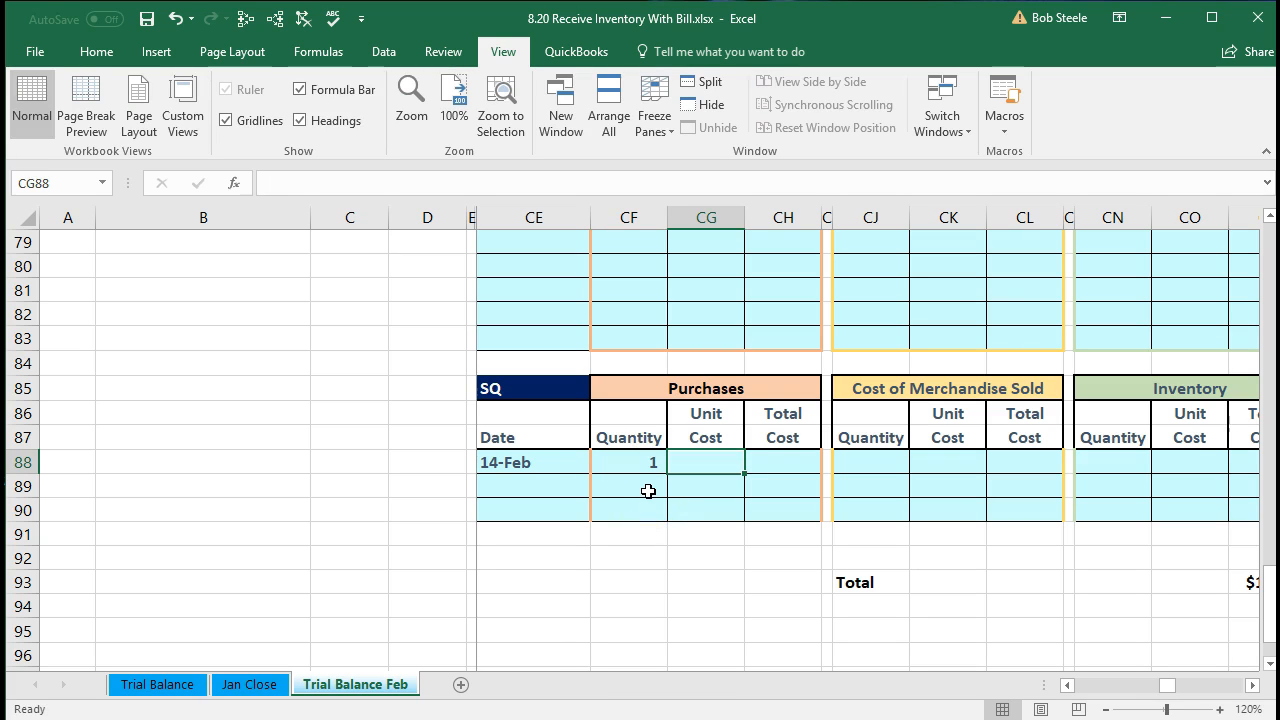
{"action": "type", "text": "168"}
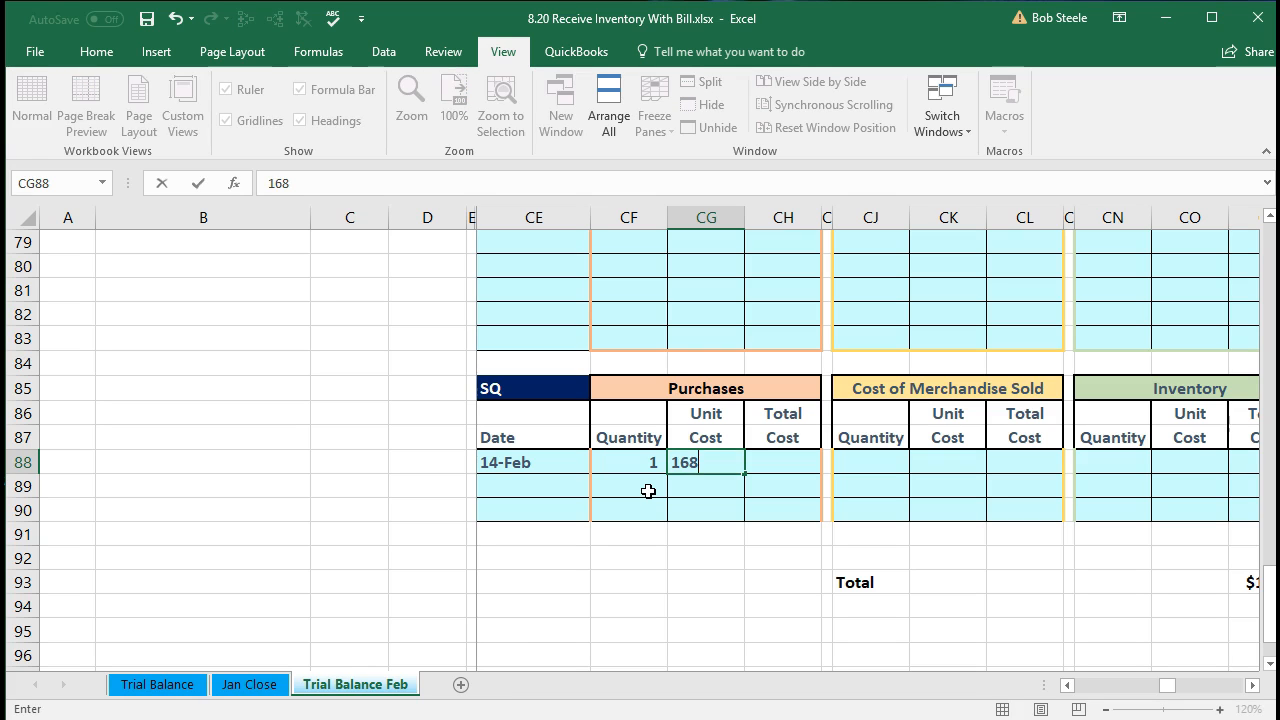
{"action": "key", "text": "Tab"}
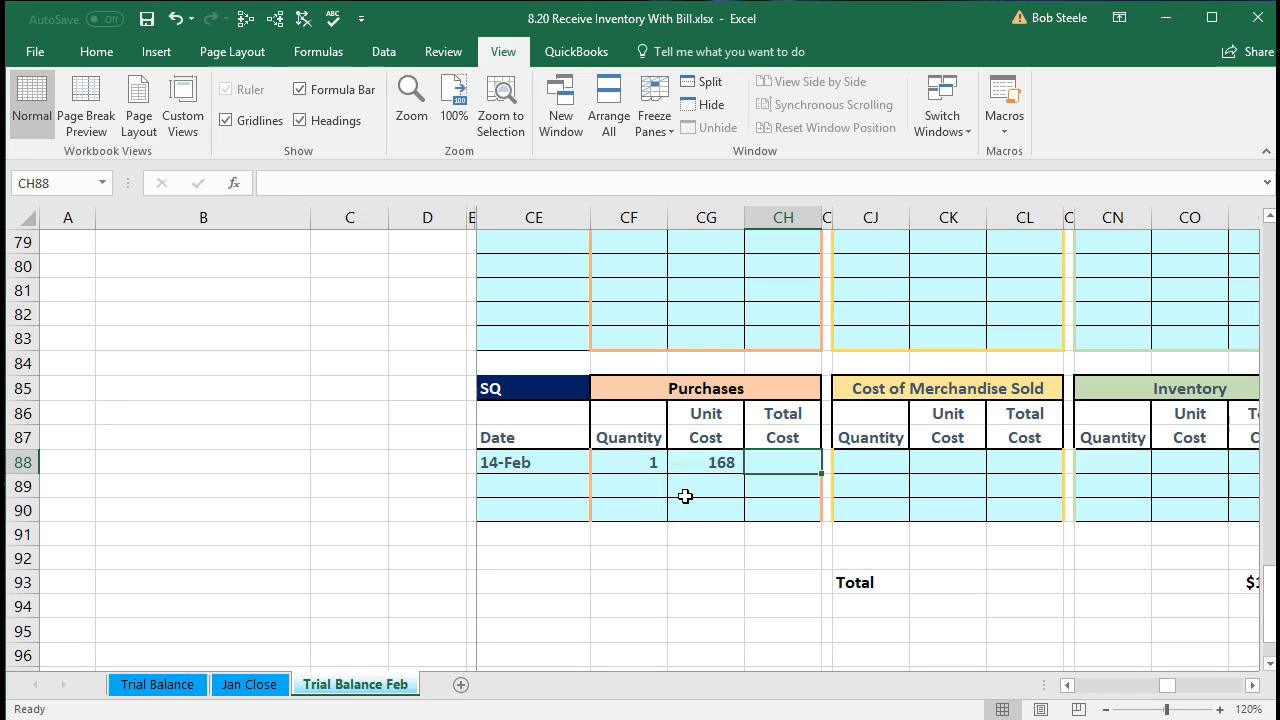
- Calculate the SQ purchase's total cost in CH88 with the formula =CF88*CG88
{"action": "type", "text": "="}
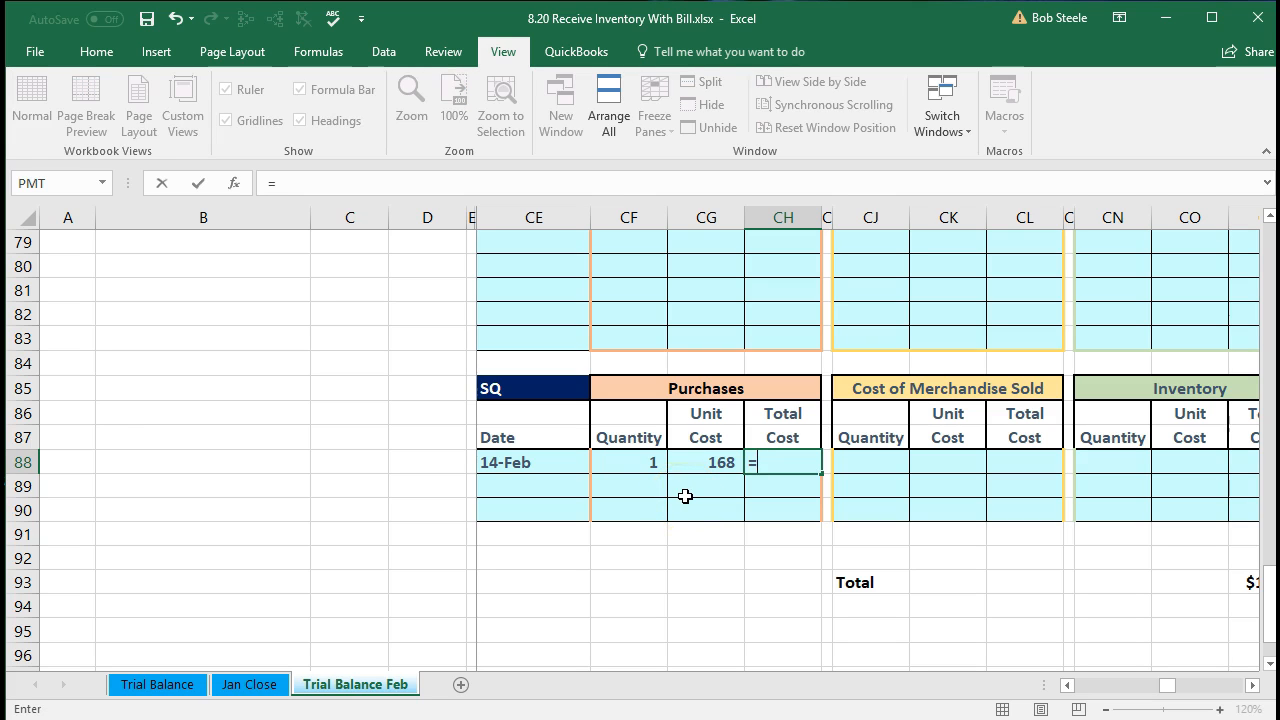
{"action": "left_click", "coordinate": [646, 466]}
{"action": "type", "text": "*"}
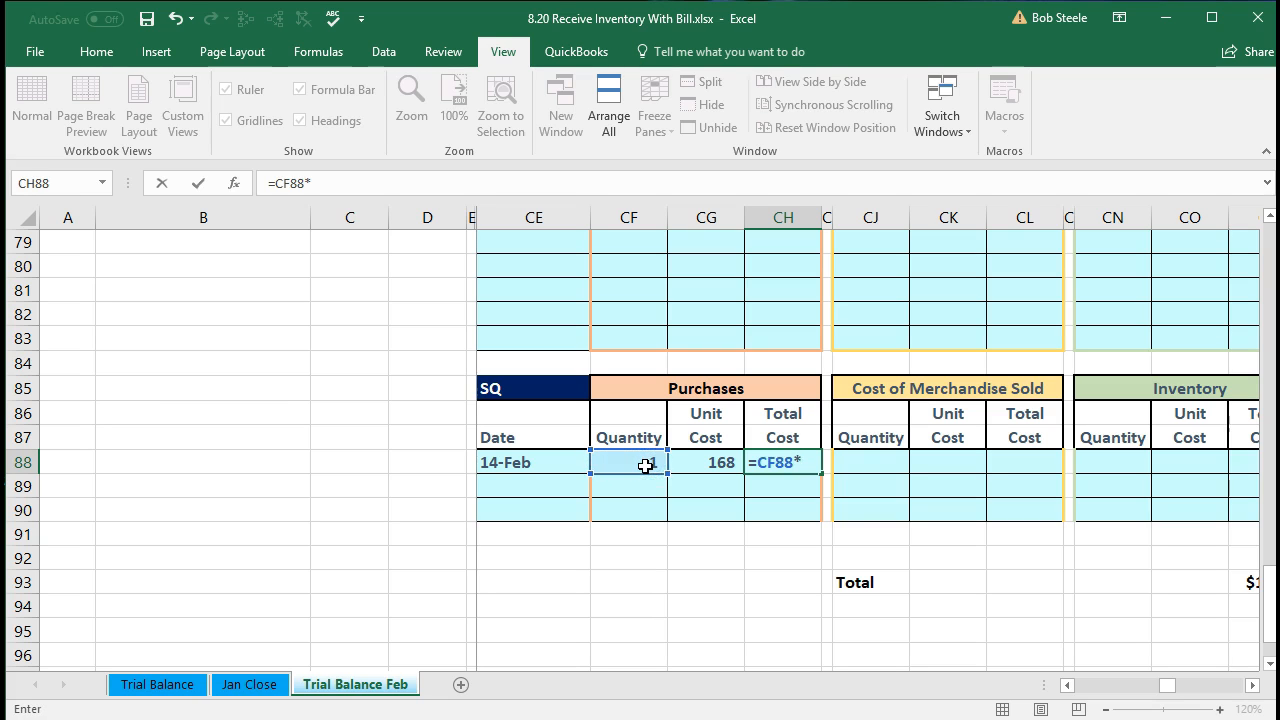
{"action": "left_click", "coordinate": [694, 460]}
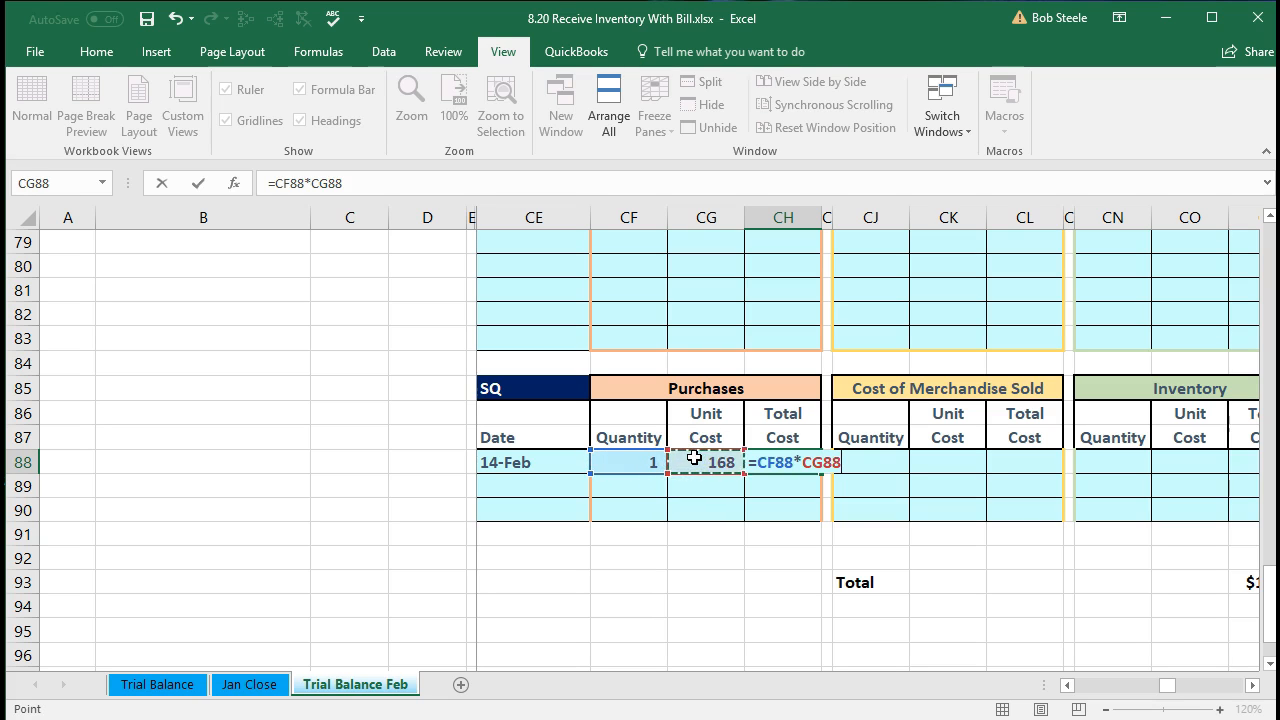
{"action": "key", "text": "Return"}
- Carry the SQ purchase into its Inventory section by linking quantity cell CN88 to the purchased quantity in CF88
{"action": "key", "text": "Right"}
{"action": "key", "text": "Right"}
{"action": "key", "text": "Right"}
{"action": "key", "text": "Right"}
{"action": "key", "text": "Right"}
{"action": "key", "text": "Right"}
{"action": "key", "text": "Right"}
{"action": "key", "text": "Right"}
{"action": "key", "text": "Right"}
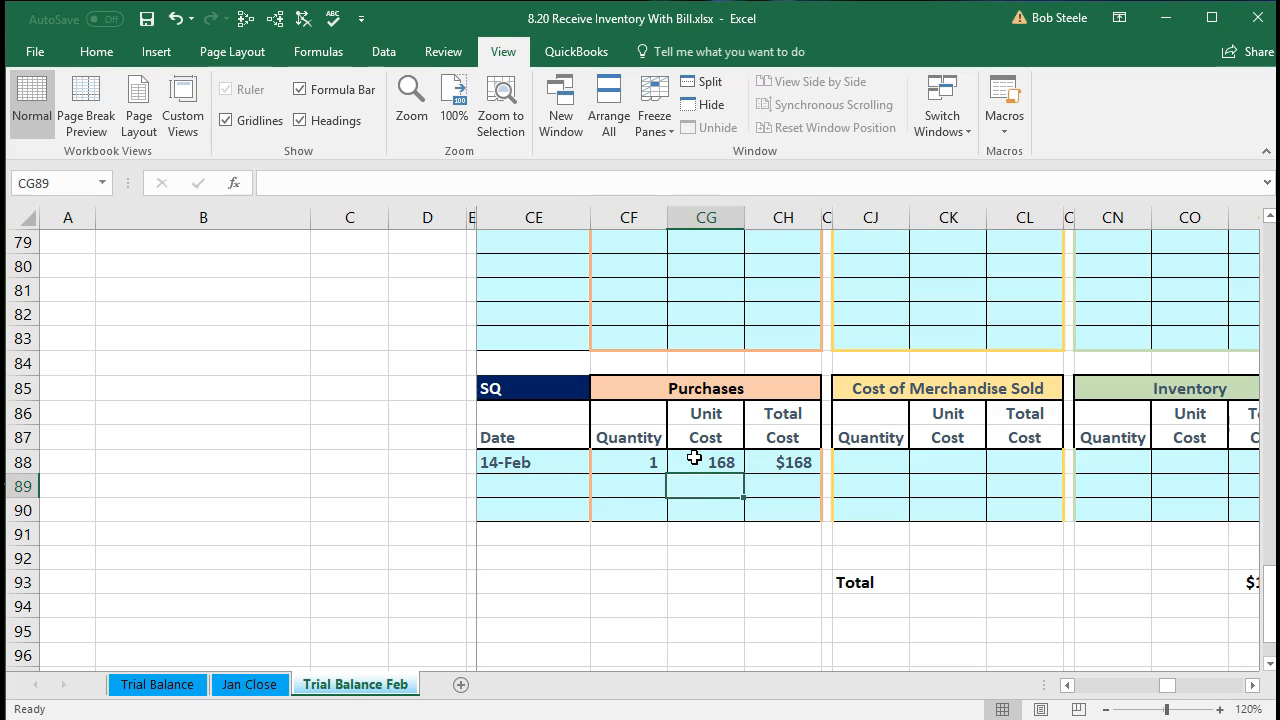
{"action": "key", "text": "Right"}
{"action": "key", "text": "Up"}
{"action": "key", "text": "Left"}
{"action": "key", "text": "Left"}
{"action": "key", "text": "Left"}
{"action": "key", "text": "Right"}
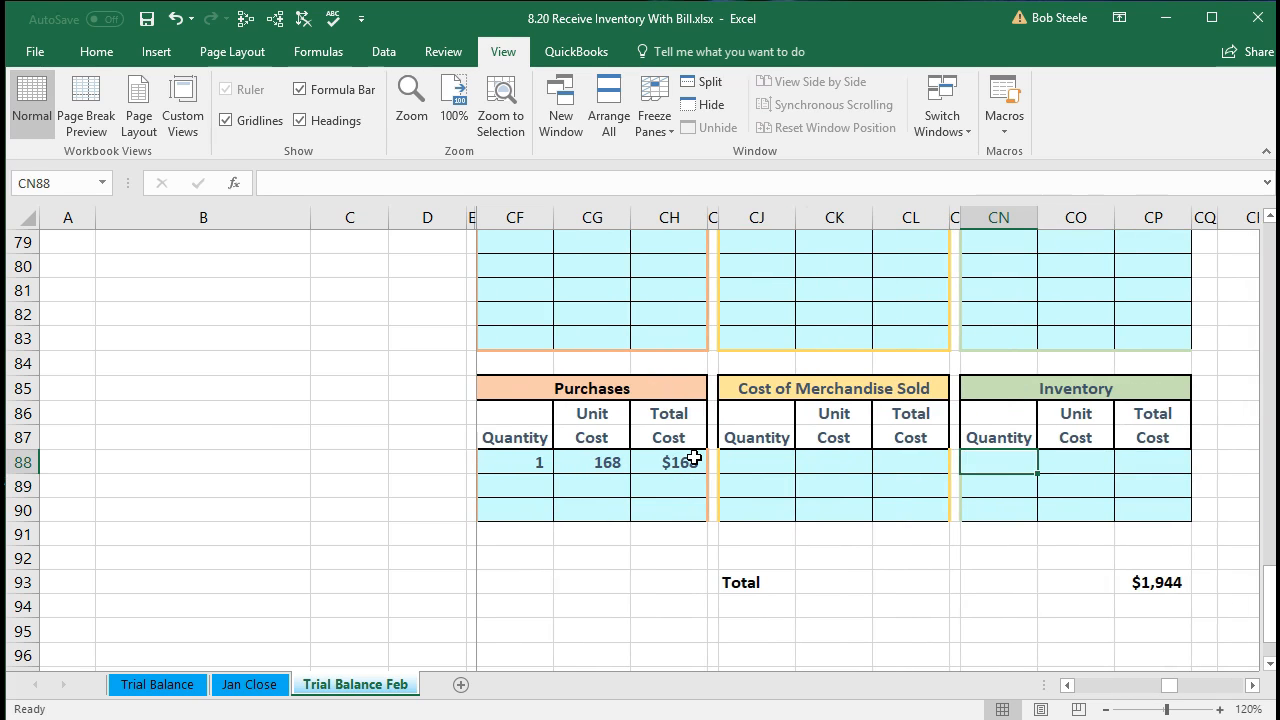
{"action": "left_click", "coordinate": [694, 460]}
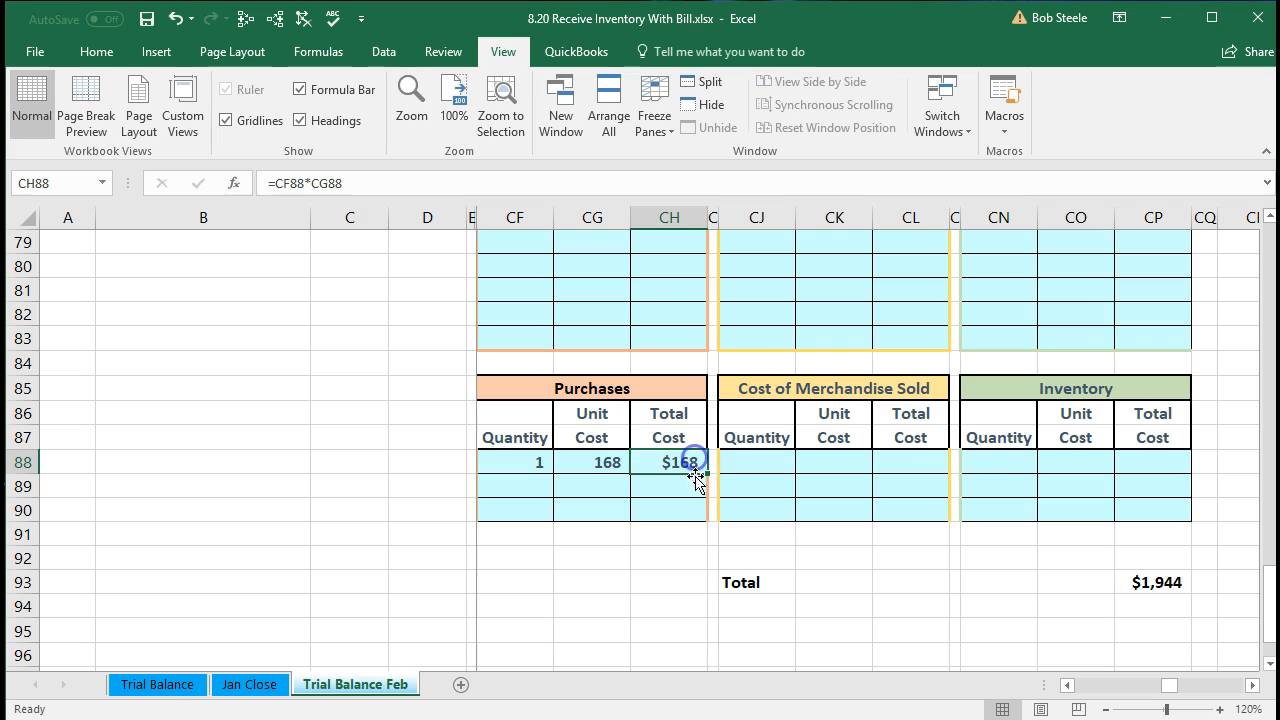
{"action": "left_click", "coordinate": [972, 461]}
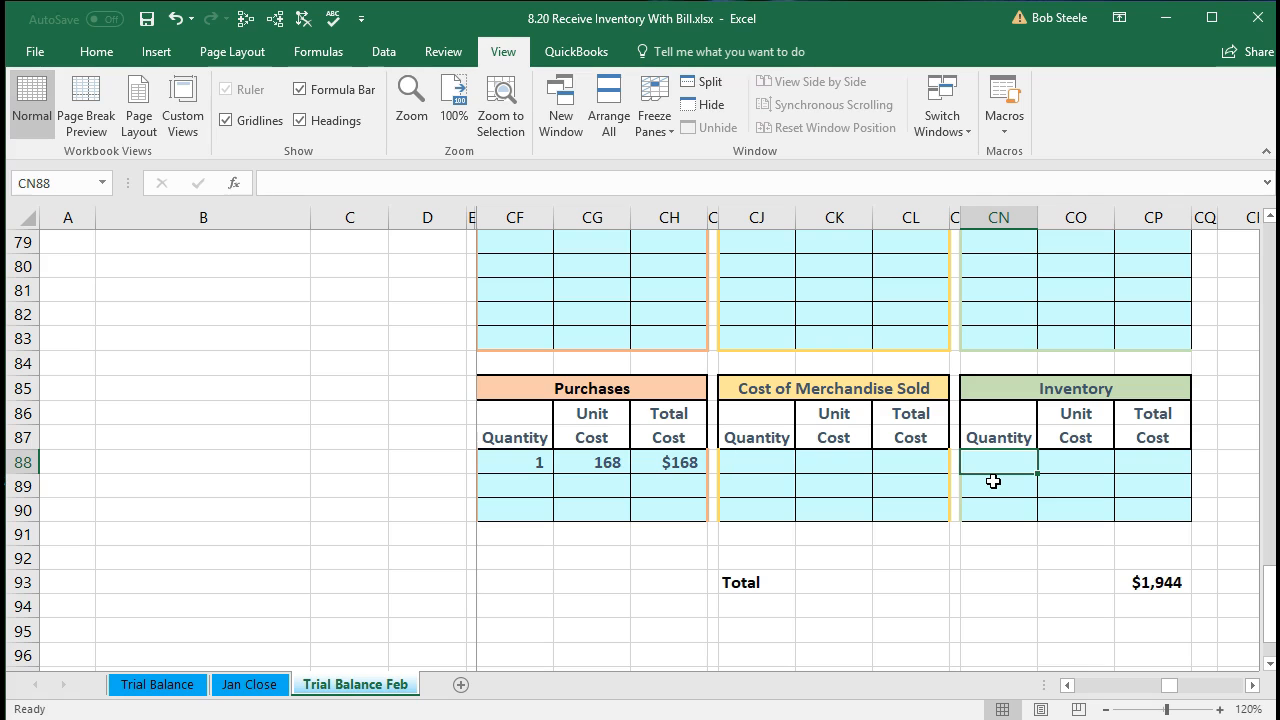
{"action": "type", "text": "="}
{"action": "key", "text": "Left"}
{"action": "key", "text": "Left"}
{"action": "key", "text": "Left"}
{"action": "key", "text": "Left"}
{"action": "key", "text": "Left"}
{"action": "key", "text": "Left"}
{"action": "key", "text": "Left"}
{"action": "key", "text": "Left"}
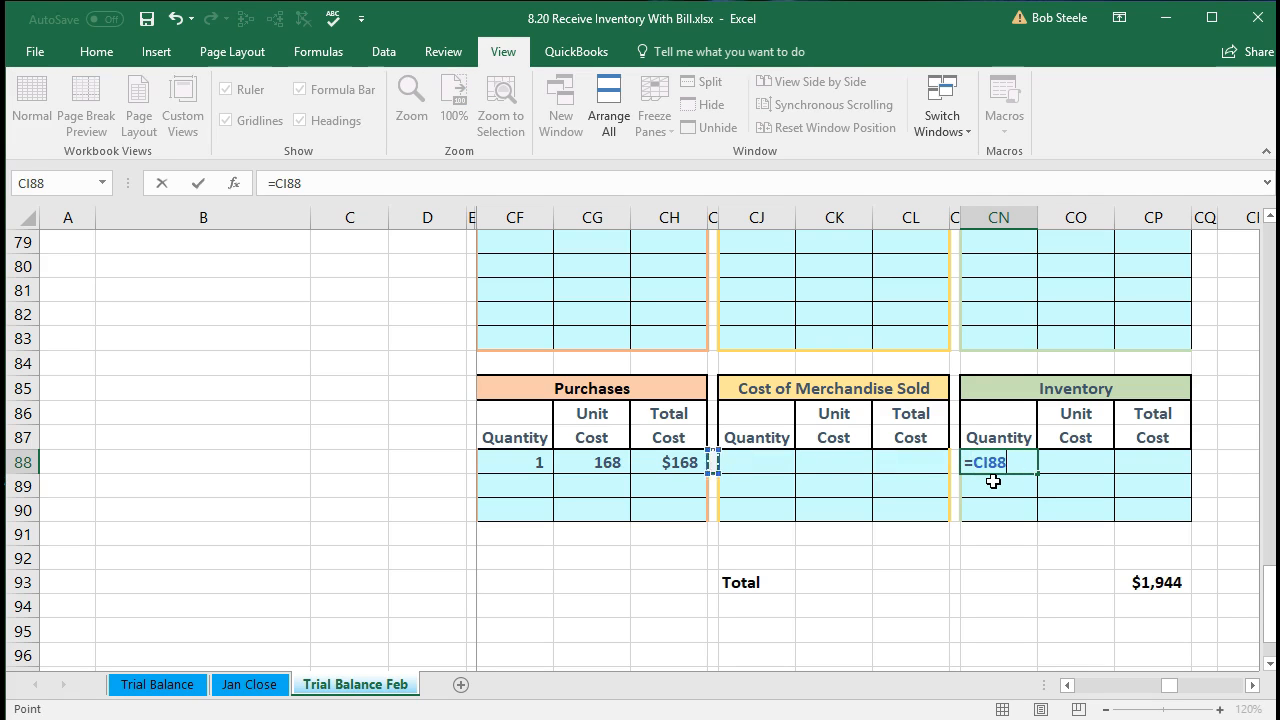
{"action": "key", "text": "Tab"}
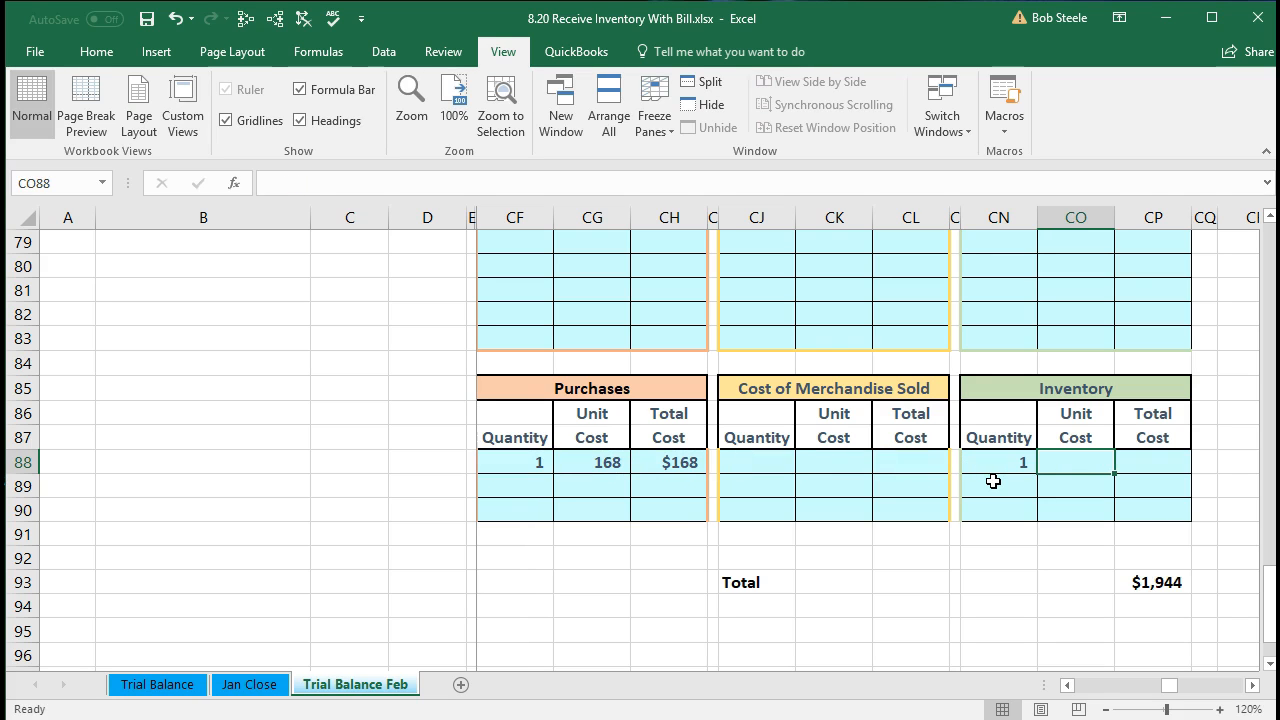
- Link the SQ Inventory section's unit cost in CO88 to the unit cost in row 88 of its Purchases section
{"action": "type", "text": "="}
{"action": "key", "text": "Left"}
{"action": "key", "text": "Left"}
{"action": "key", "text": "Left"}
{"action": "key", "text": "Left"}
{"action": "key", "text": "Left"}
{"action": "key", "text": "Left"}
{"action": "key", "text": "Left"}
{"action": "key", "text": "Left"}
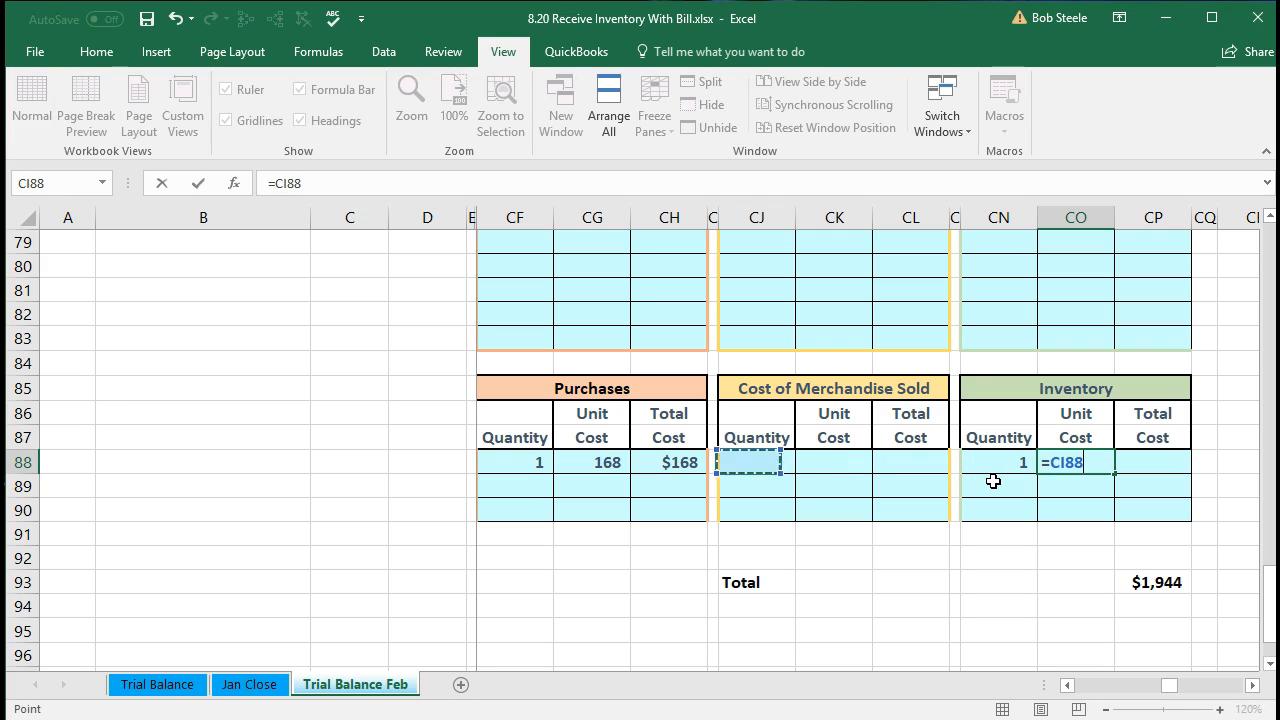
{"action": "key", "text": "Tab"}
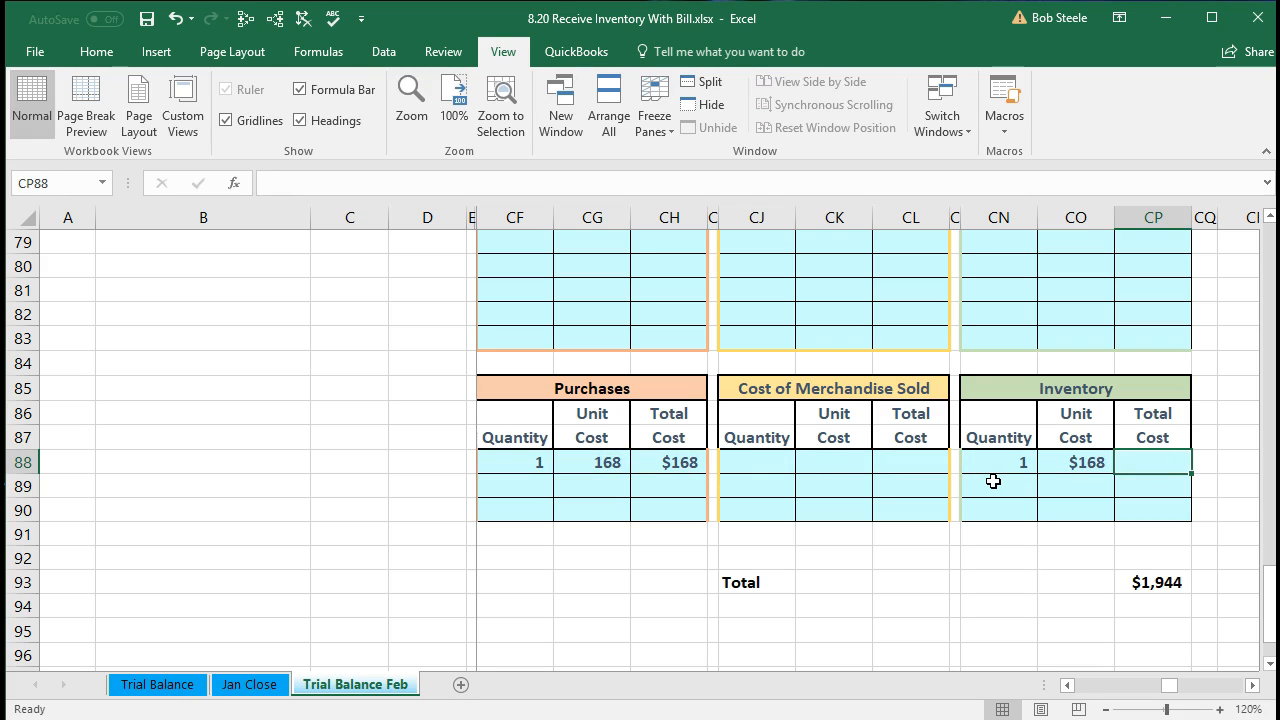
- Calculate the SQ inventory's total cost in CP88 with the formula =CN88*CO88
{"action": "type", "text": "="}
{"action": "left_click", "coordinate": [991, 470]}
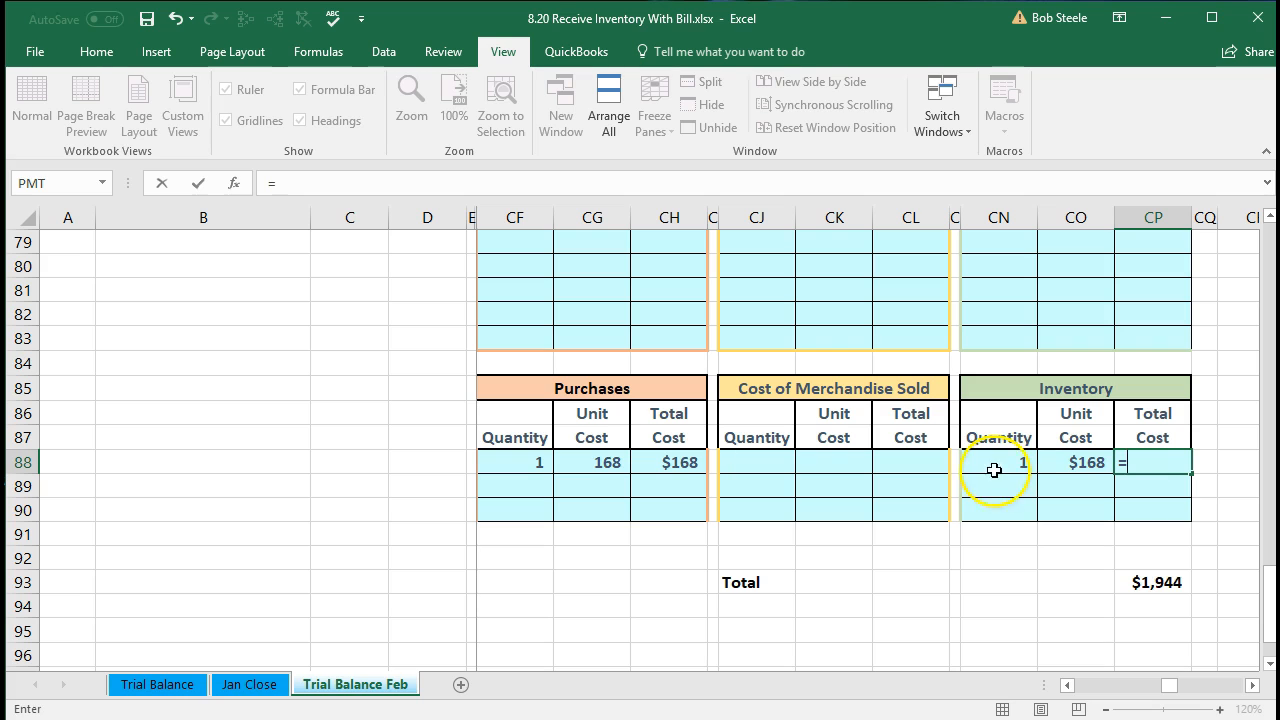
{"action": "type", "text": "*"}
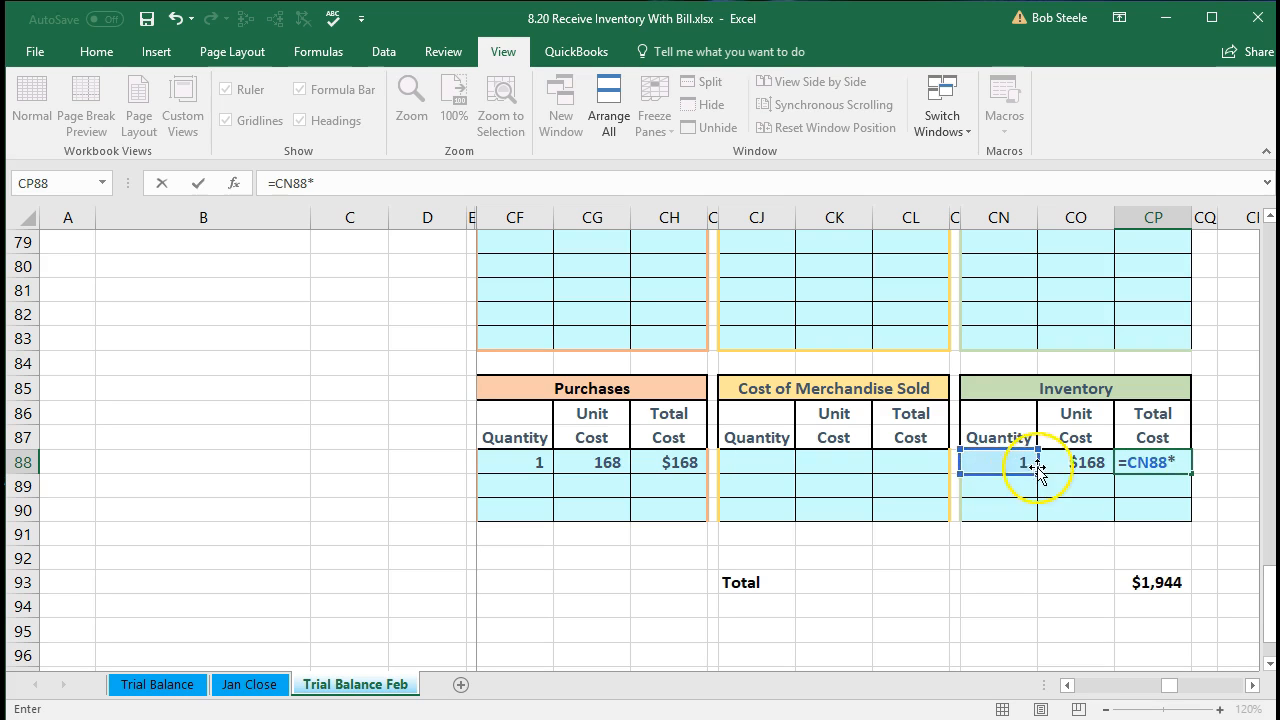
{"action": "left_click", "coordinate": [1072, 462]}
{"action": "key", "text": "Return"}
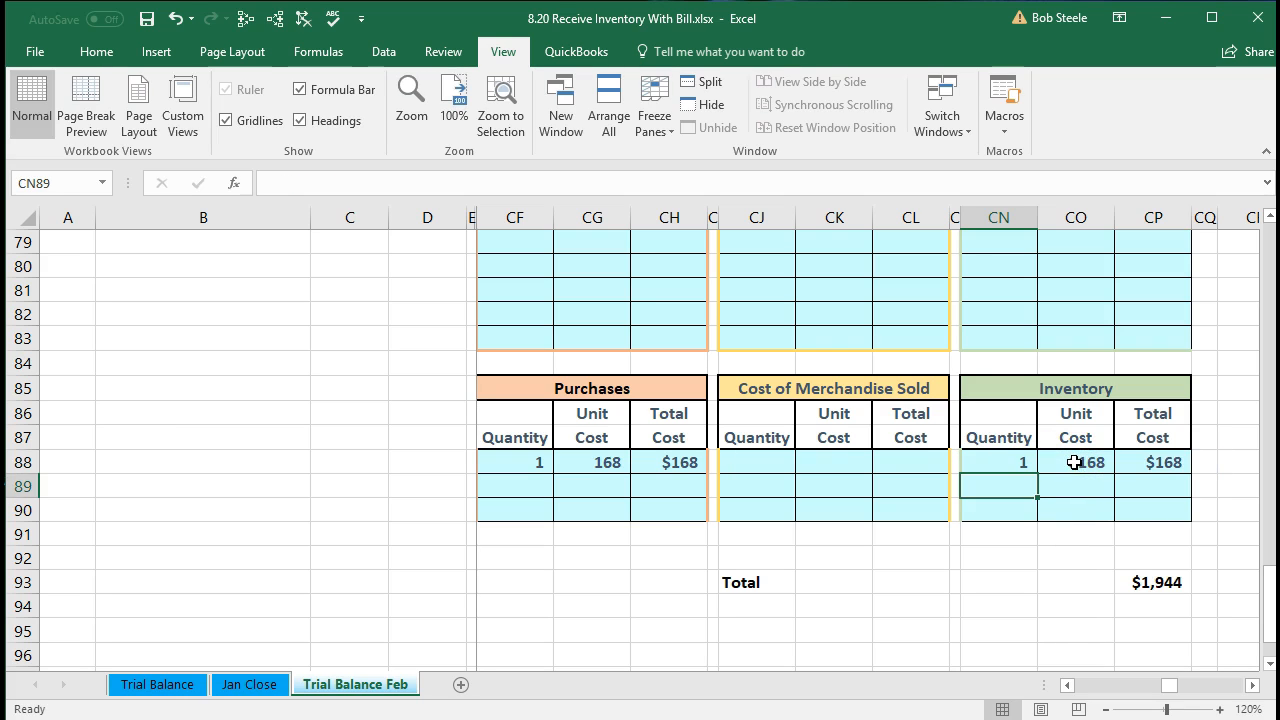
- Add the SQ inventory's total cost in CP88 to the end of the Total formula in CP93
{"action": "left_click", "coordinate": [1142, 580]}
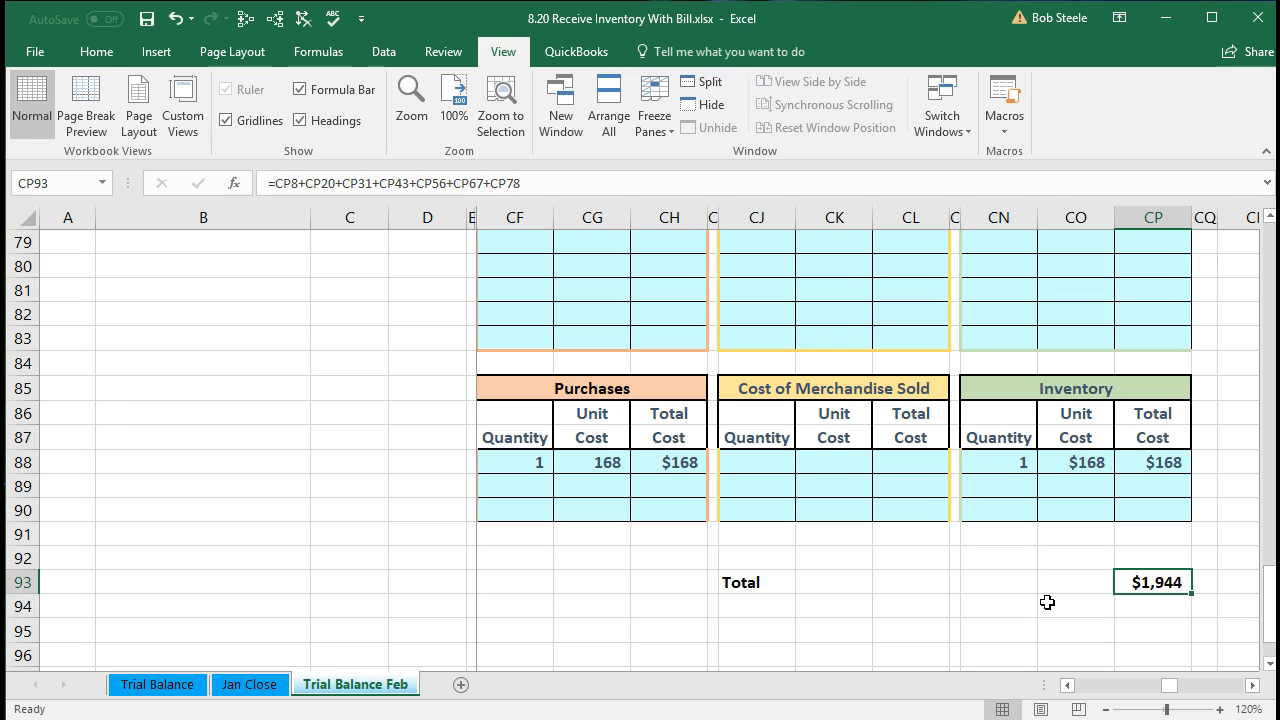
{"action": "double_click", "coordinate": [1137, 587]}
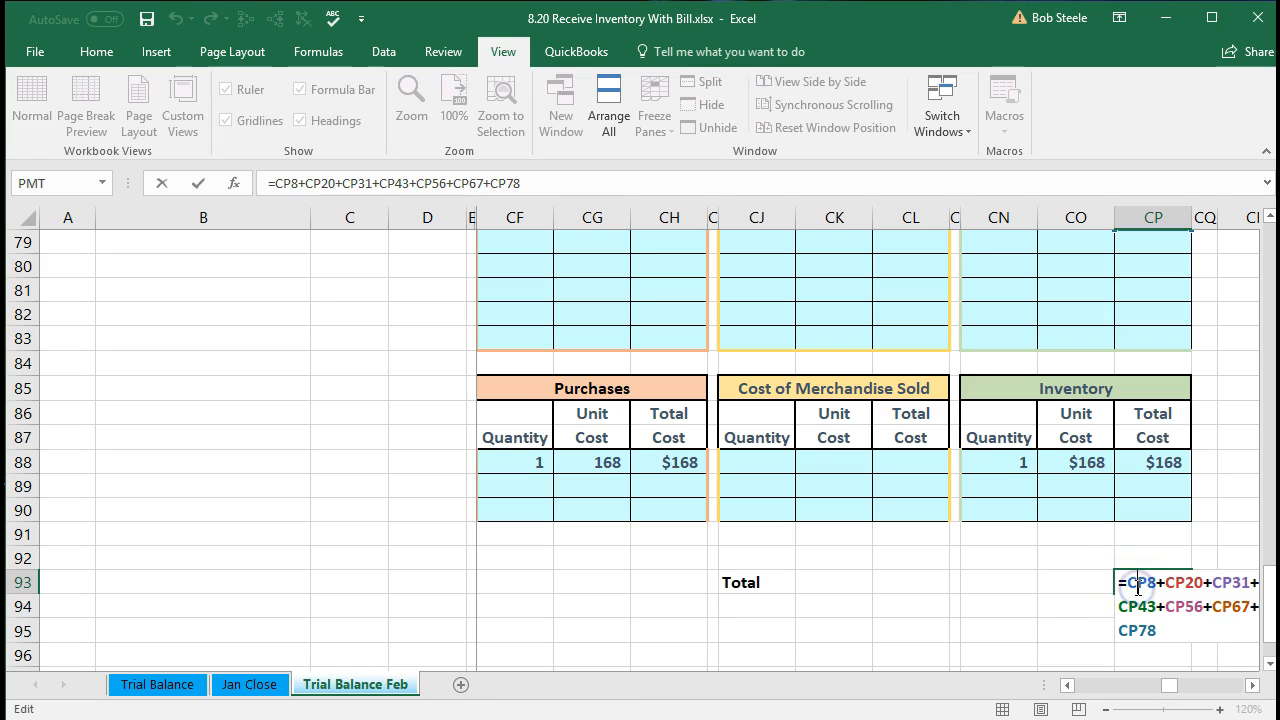
{"action": "left_click", "coordinate": [1253, 686]}
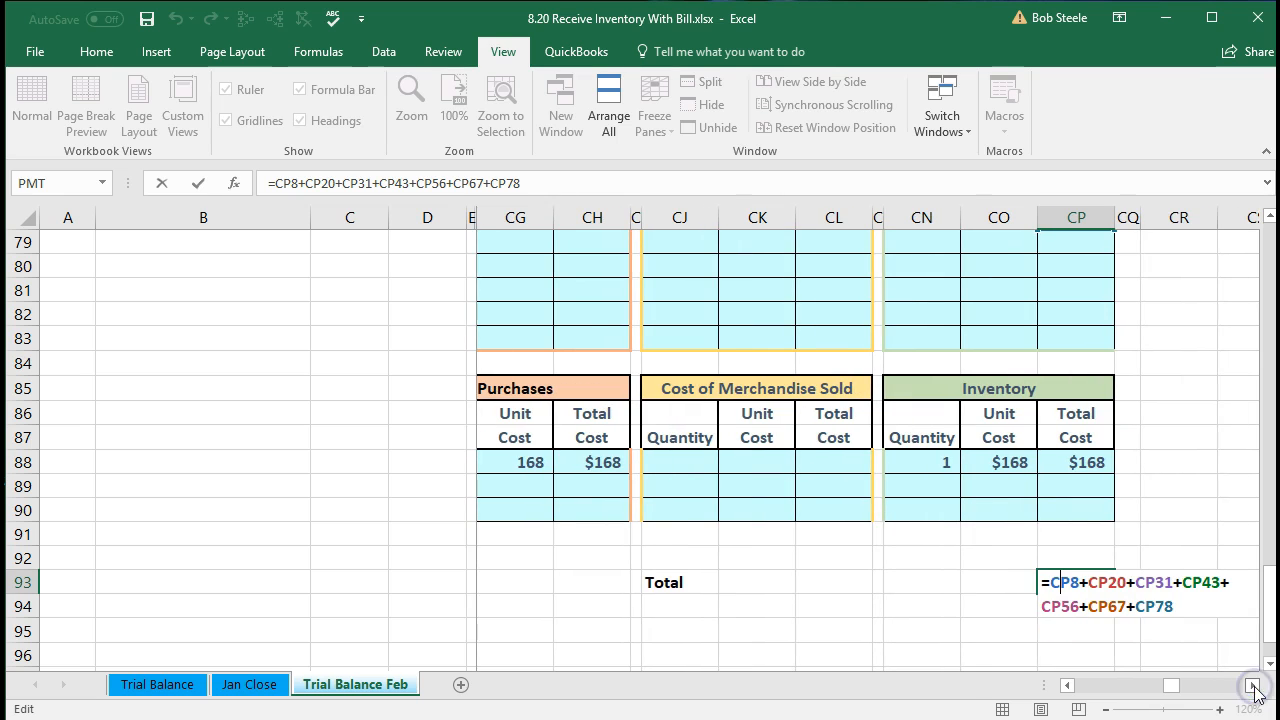
{"action": "scroll", "coordinate": [1117, 481], "scroll_direction": "up", "scroll_amount": 1}
{"action": "scroll", "coordinate": [1117, 481], "scroll_direction": "up", "scroll_amount": 1}
{"action": "scroll", "coordinate": [1117, 481], "scroll_direction": "down", "scroll_amount": 1}
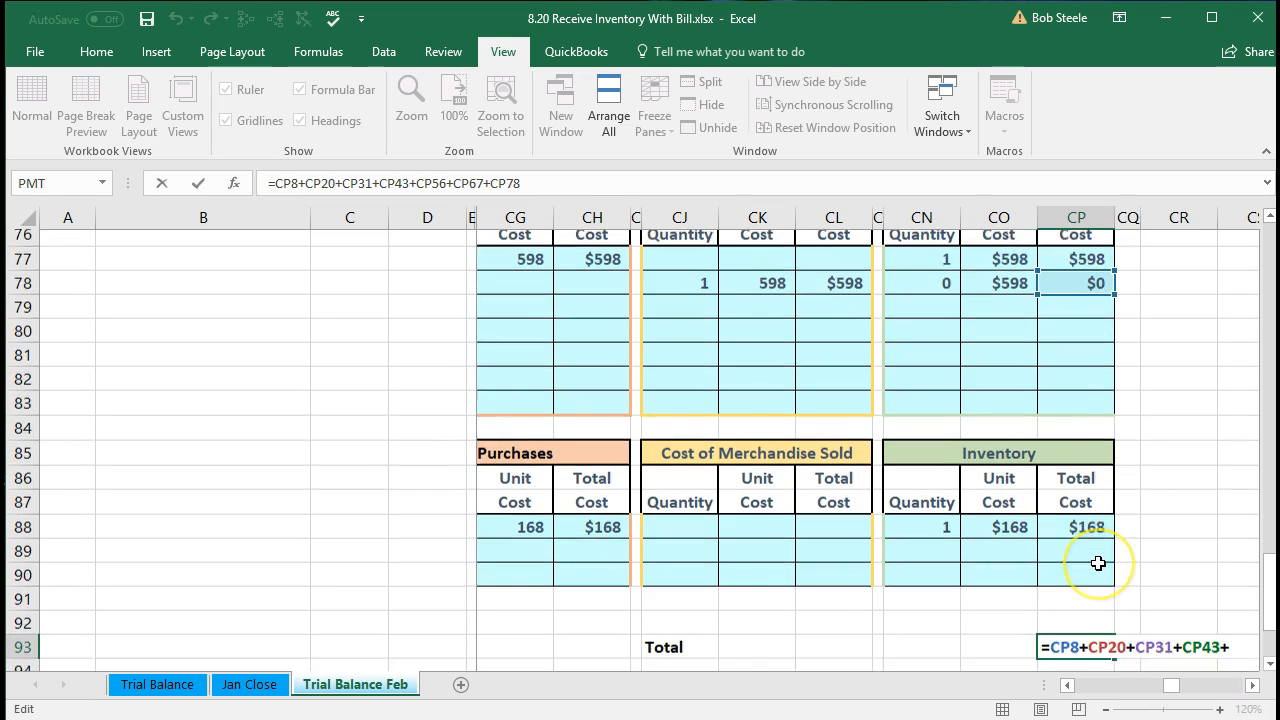
{"action": "scroll", "coordinate": [1088, 557], "scroll_direction": "down", "scroll_amount": 1}
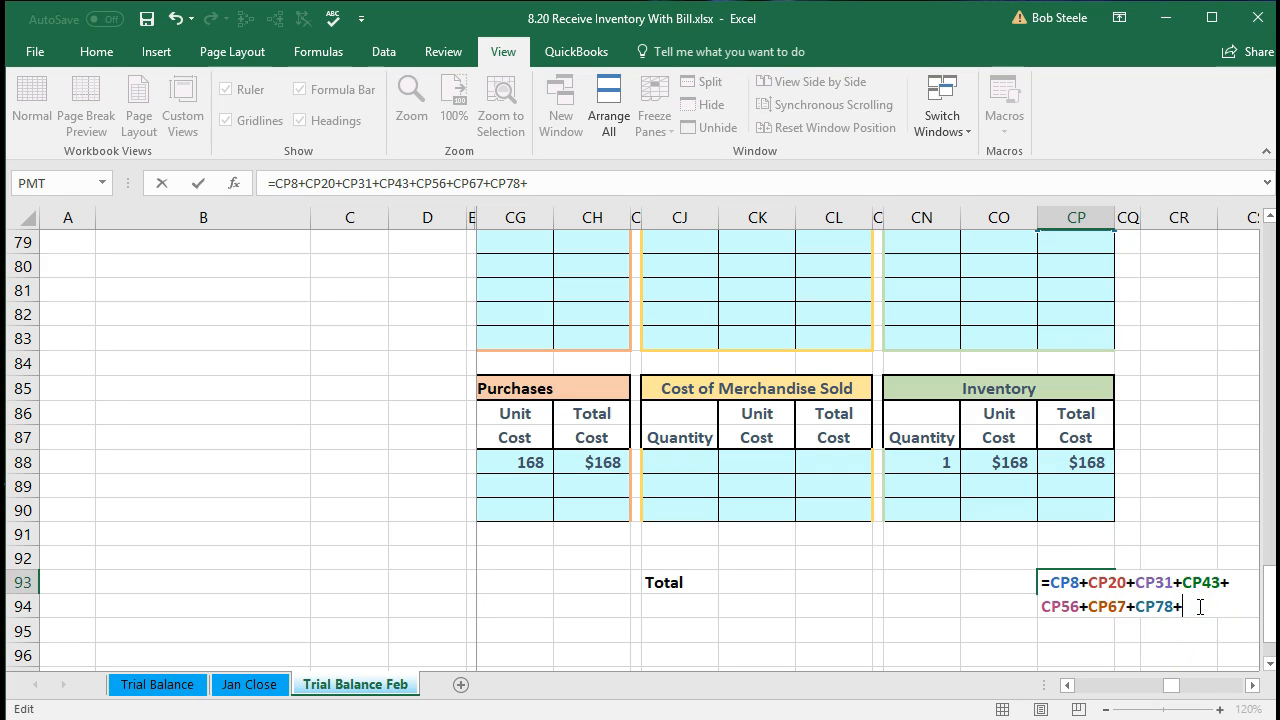
{"action": "left_click", "coordinate": [1094, 465]}
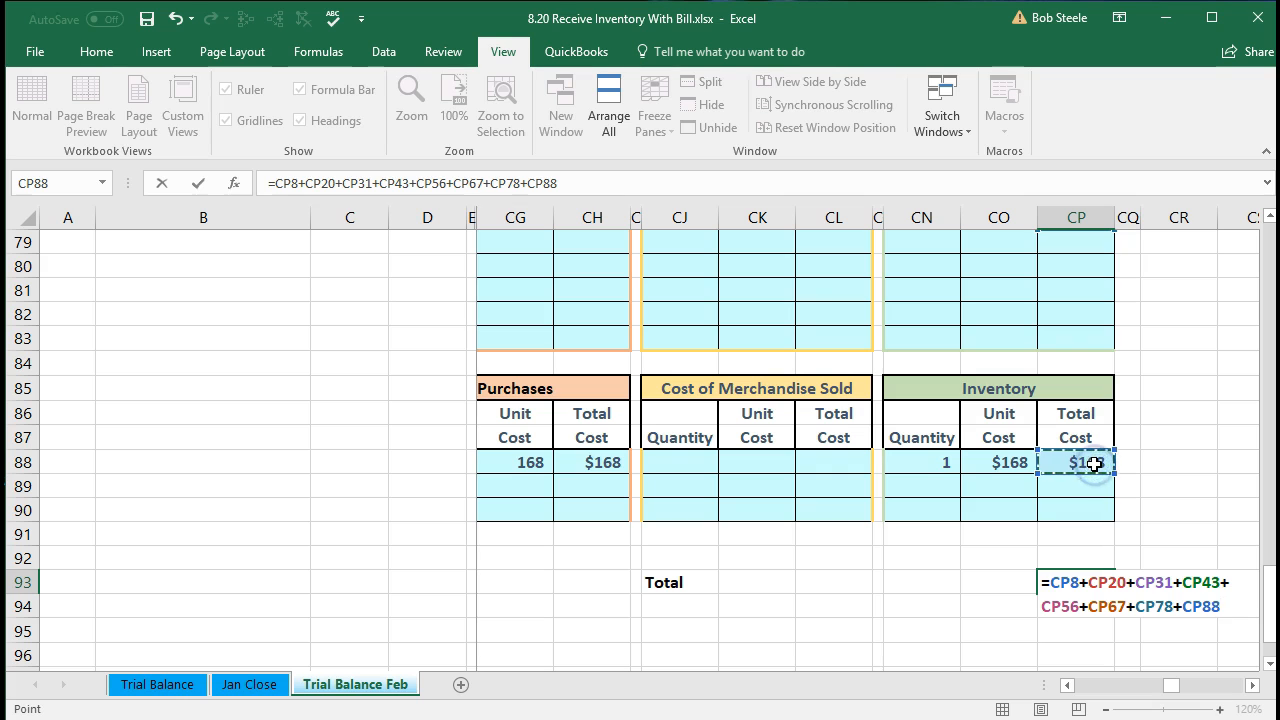
{"action": "key", "text": "Return"}
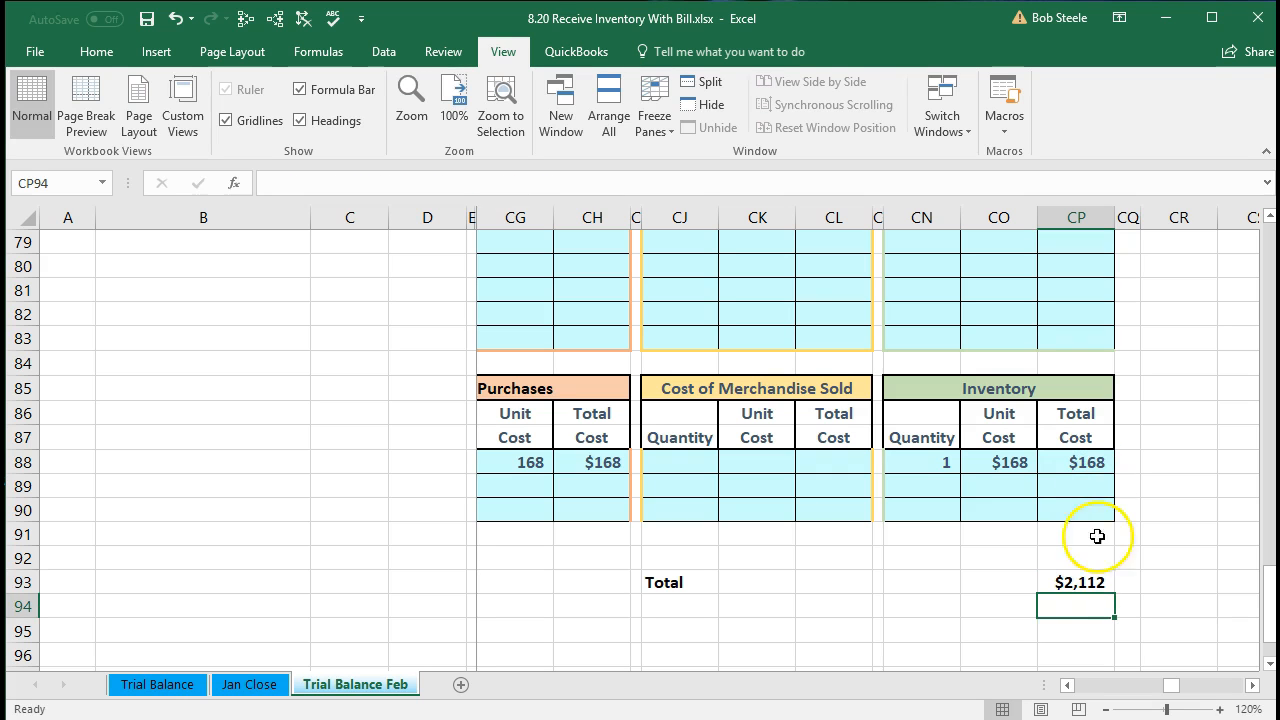
- Compare the inventory records' Total in CP93 with the Inventory Asset amount in BX6 on the balance sheet
{"action": "double_click", "coordinate": [1070, 585]}
{"action": "scroll", "coordinate": [1075, 584], "scroll_direction": "up", "scroll_amount": 9}
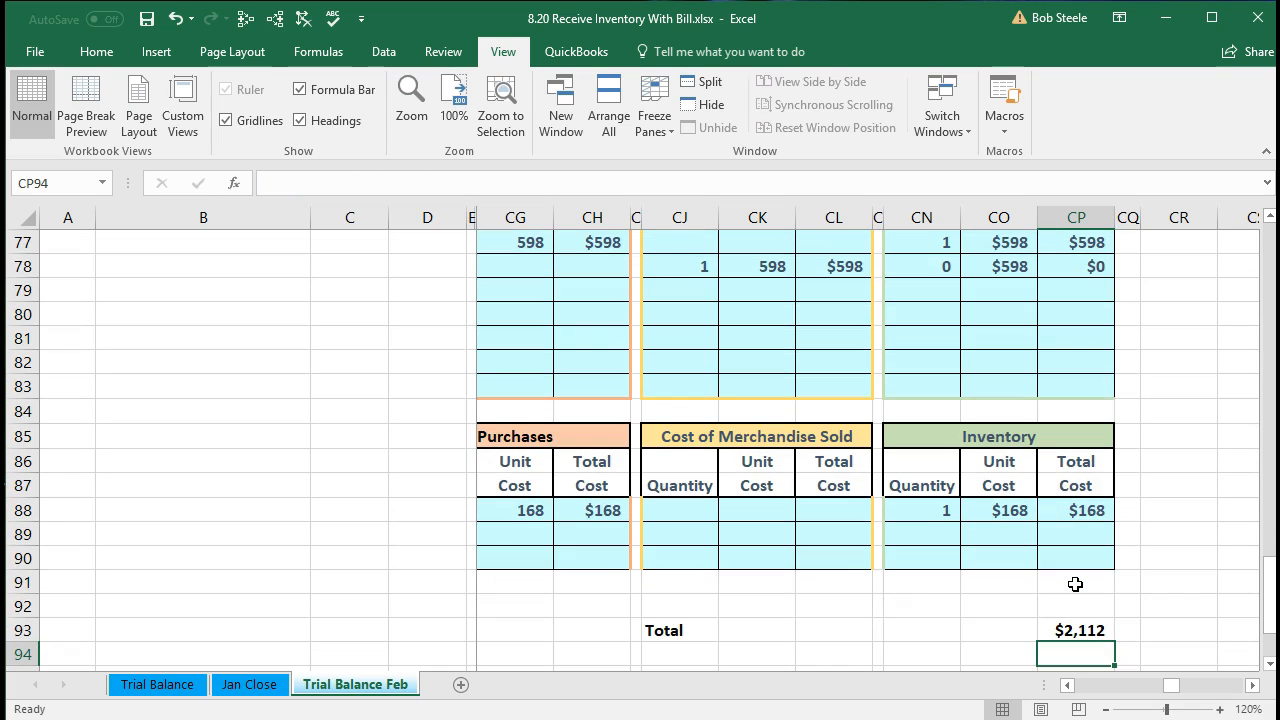
{"action": "scroll", "coordinate": [1075, 584], "scroll_direction": "down", "scroll_amount": 1}
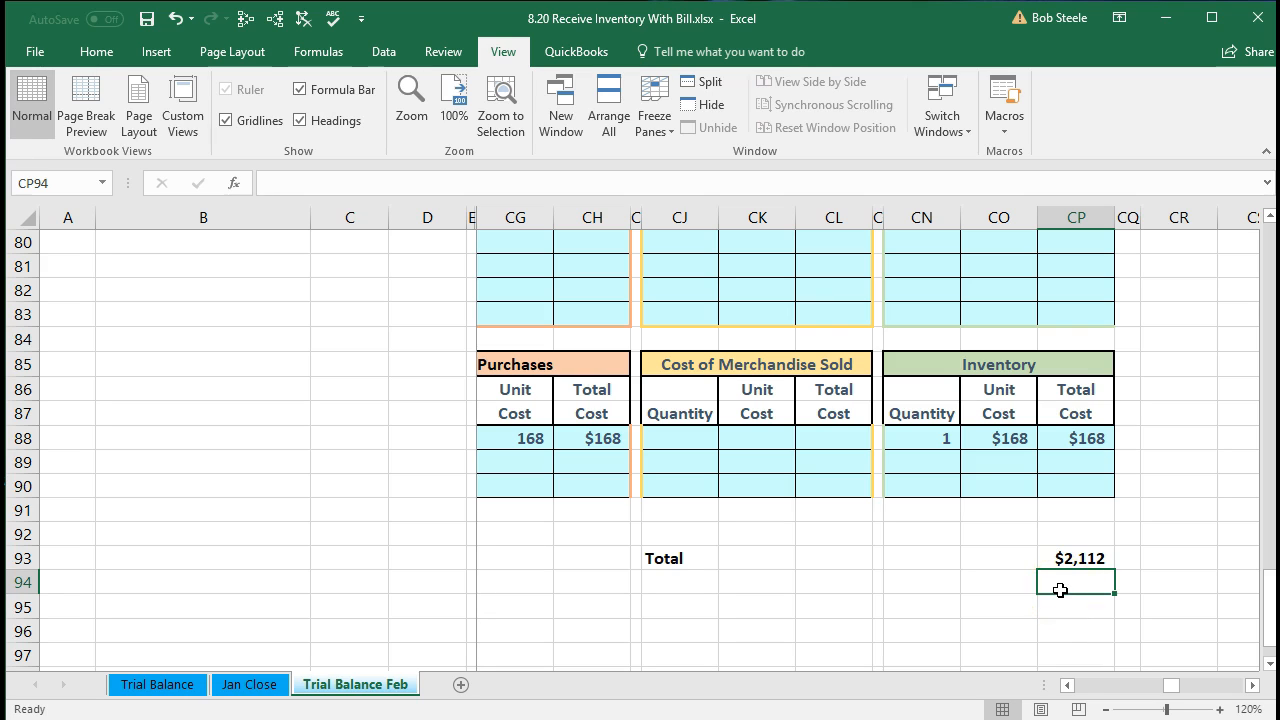
{"action": "left_click", "coordinate": [1071, 563]}
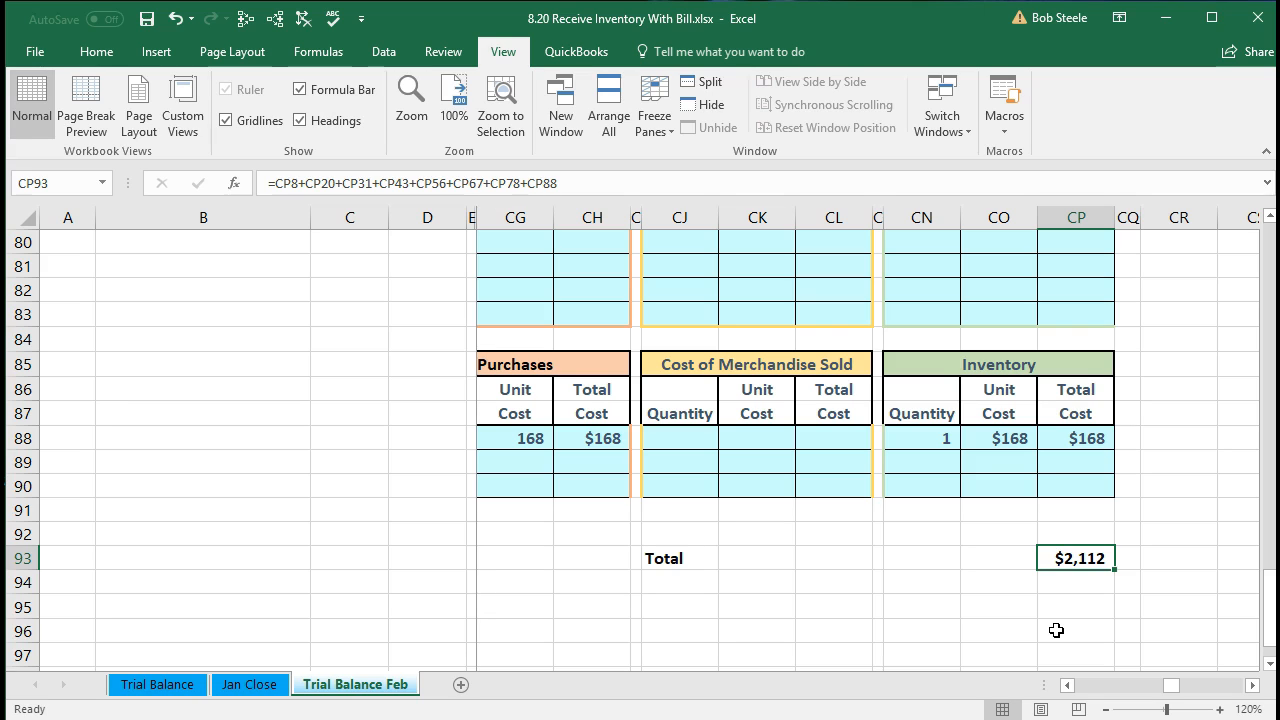
{"action": "key", "text": "Up"}
{"action": "key", "text": "Up"}
{"action": "key", "text": "Up"}
{"action": "key", "text": "Up"}
{"action": "key", "text": "Up"}
{"action": "key", "text": "Up"}
{"action": "key", "text": "Up"}
{"action": "key", "text": "Up"}
{"action": "key", "text": "Up"}
{"action": "key", "text": "Up"}
{"action": "key", "text": "Up"}
{"action": "key", "text": "Up"}
{"action": "key", "text": "Up"}
{"action": "key", "text": "Up"}
{"action": "key", "text": "Up"}
{"action": "key", "text": "Up"}
{"action": "key", "text": "Up"}
{"action": "key", "text": "Up"}
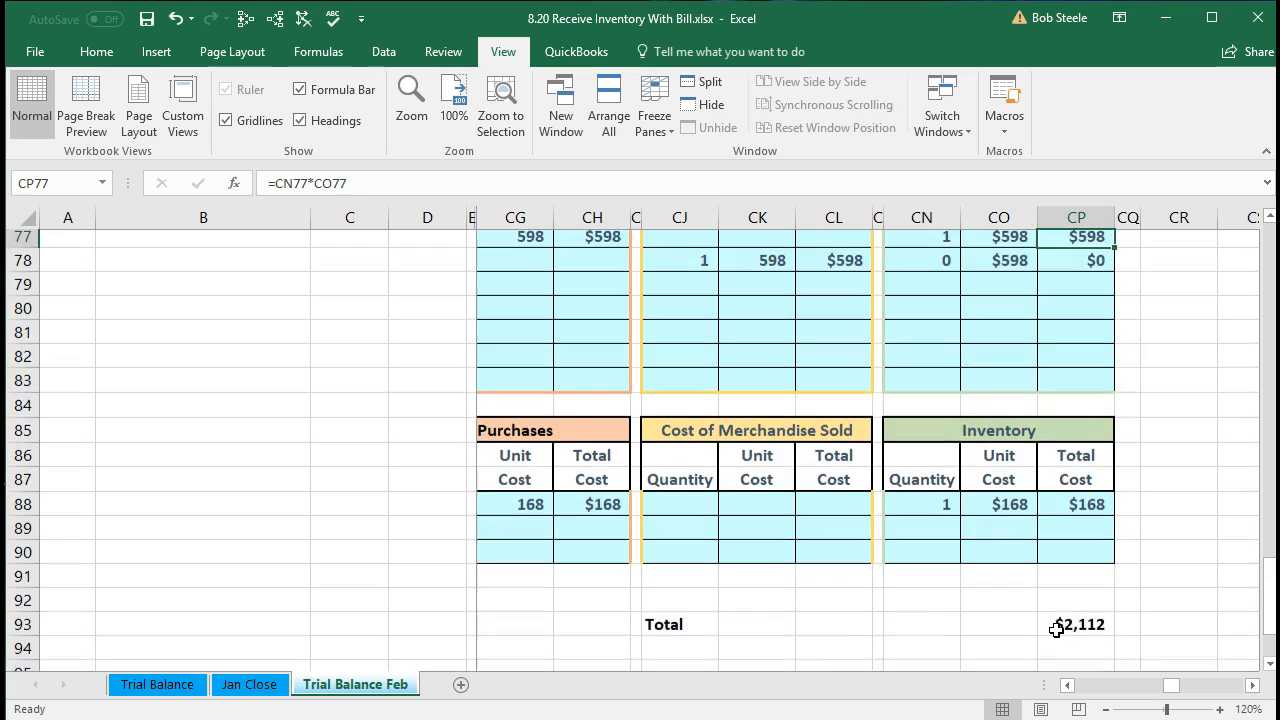
{"action": "key", "text": "Up"}
{"action": "key", "text": "Up"}
{"action": "key", "text": "Up"}
{"action": "key", "text": "Up"}
{"action": "key", "text": "Up"}
{"action": "key", "text": "Up"}
{"action": "key", "text": "Up"}
{"action": "key", "text": "Up"}
{"action": "key", "text": "Up"}
{"action": "key", "text": "Up"}
{"action": "key", "text": "Up"}
{"action": "key", "text": "Up"}
{"action": "key", "text": "Up"}
{"action": "key", "text": "Up"}
{"action": "key", "text": "Up"}
{"action": "key", "text": "Up"}
{"action": "key", "text": "Up"}
{"action": "key", "text": "Up"}
{"action": "key", "text": "Up"}
{"action": "key", "text": "Up"}
{"action": "key", "text": "Left"}
{"action": "key", "text": "Left"}
{"action": "key", "text": "Left"}
{"action": "key", "text": "Left"}
{"action": "key", "text": "Left"}
{"action": "key", "text": "Left"}
{"action": "key", "text": "Left"}
{"action": "key", "text": "Left"}
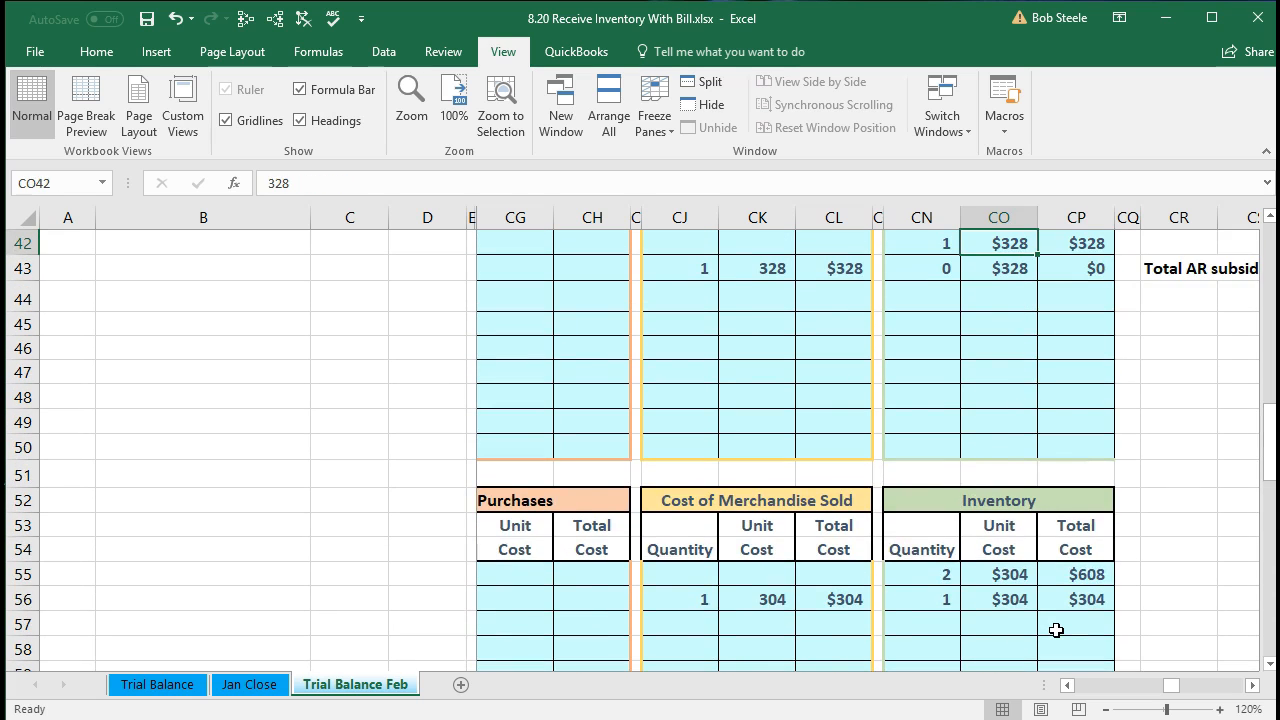
{"action": "key", "text": "Left"}
{"action": "key", "text": "Left"}
{"action": "key", "text": "Left"}
{"action": "key", "text": "Left"}
{"action": "key", "text": "Left"}
{"action": "key", "text": "Left"}
{"action": "key", "text": "Left"}
{"action": "key", "text": "Left"}
{"action": "key", "text": "Left"}
{"action": "key", "text": "Left"}
{"action": "key", "text": "Left"}
{"action": "key", "text": "Left"}
{"action": "key", "text": "Left"}
{"action": "key", "text": "Up"}
{"action": "key", "text": "Up"}
{"action": "key", "text": "Up"}
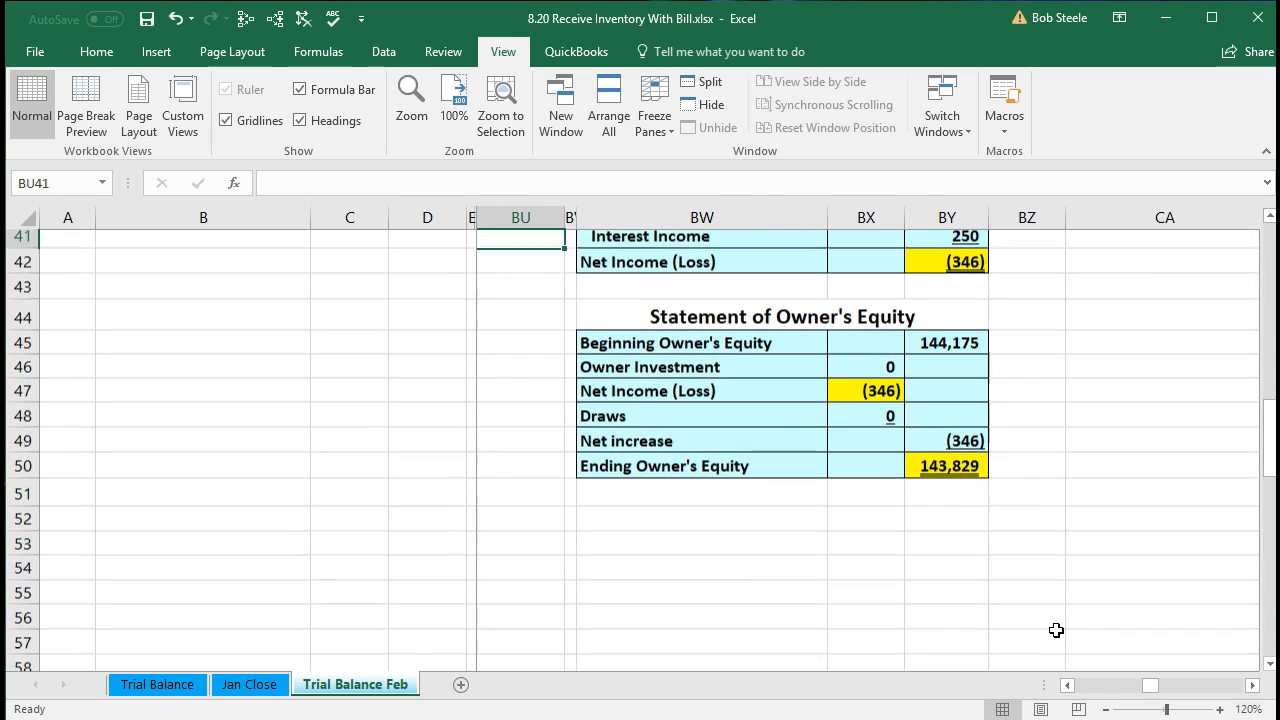
{"action": "key", "text": "Up"}
{"action": "key", "text": "Up"}
{"action": "key", "text": "Up"}
{"action": "key", "text": "Up"}
{"action": "key", "text": "Up"}
{"action": "key", "text": "Up"}
{"action": "key", "text": "Up"}
{"action": "key", "text": "Up"}
{"action": "key", "text": "Up"}
{"action": "key", "text": "Up"}
{"action": "key", "text": "Up"}
{"action": "key", "text": "Up"}
{"action": "key", "text": "Up"}
{"action": "key", "text": "Up"}
{"action": "key", "text": "Up"}
{"action": "key", "text": "Up"}
{"action": "key", "text": "Up"}
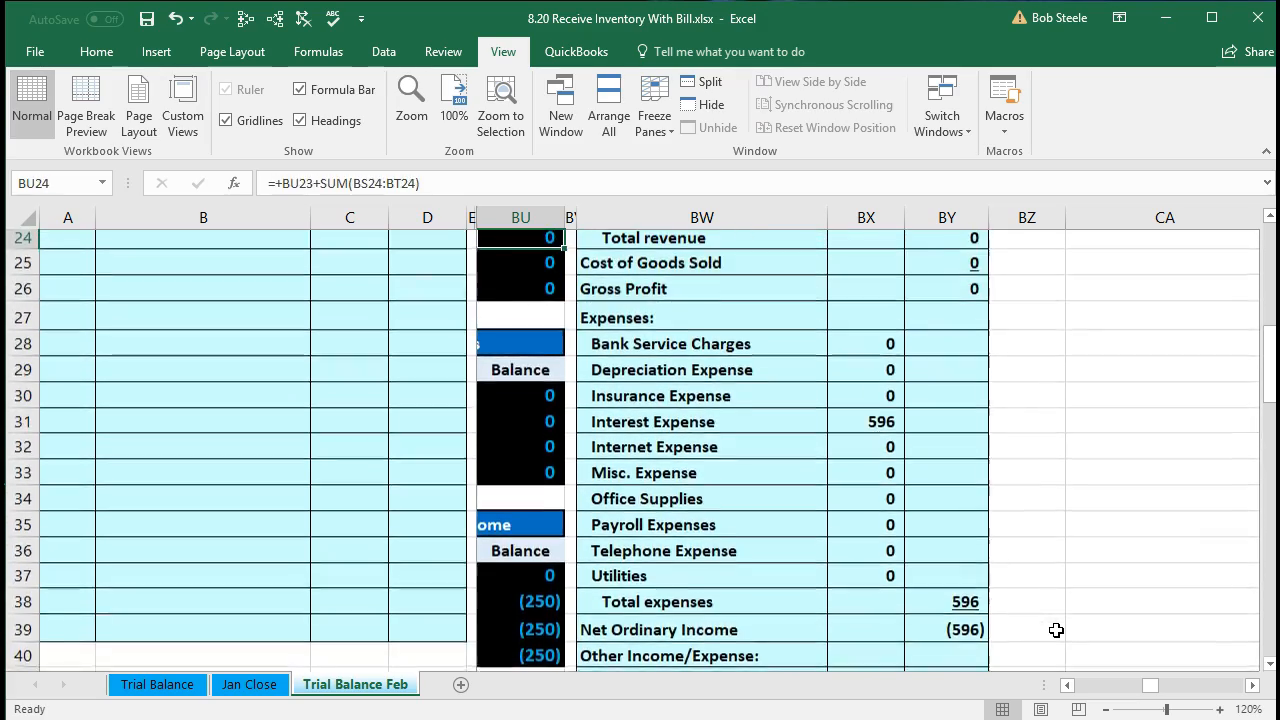
{"action": "key", "text": "Up"}
{"action": "key", "text": "Up"}
{"action": "key", "text": "Up"}
{"action": "key", "text": "Up"}
{"action": "key", "text": "Up"}
{"action": "key", "text": "Up"}
{"action": "key", "text": "Up"}
{"action": "key", "text": "Up"}
{"action": "key", "text": "Up"}
{"action": "key", "text": "Up"}
{"action": "key", "text": "Up"}
{"action": "key", "text": "Up"}
{"action": "key", "text": "Up"}
{"action": "key", "text": "Up"}
{"action": "key", "text": "Up"}
{"action": "key", "text": "Up"}
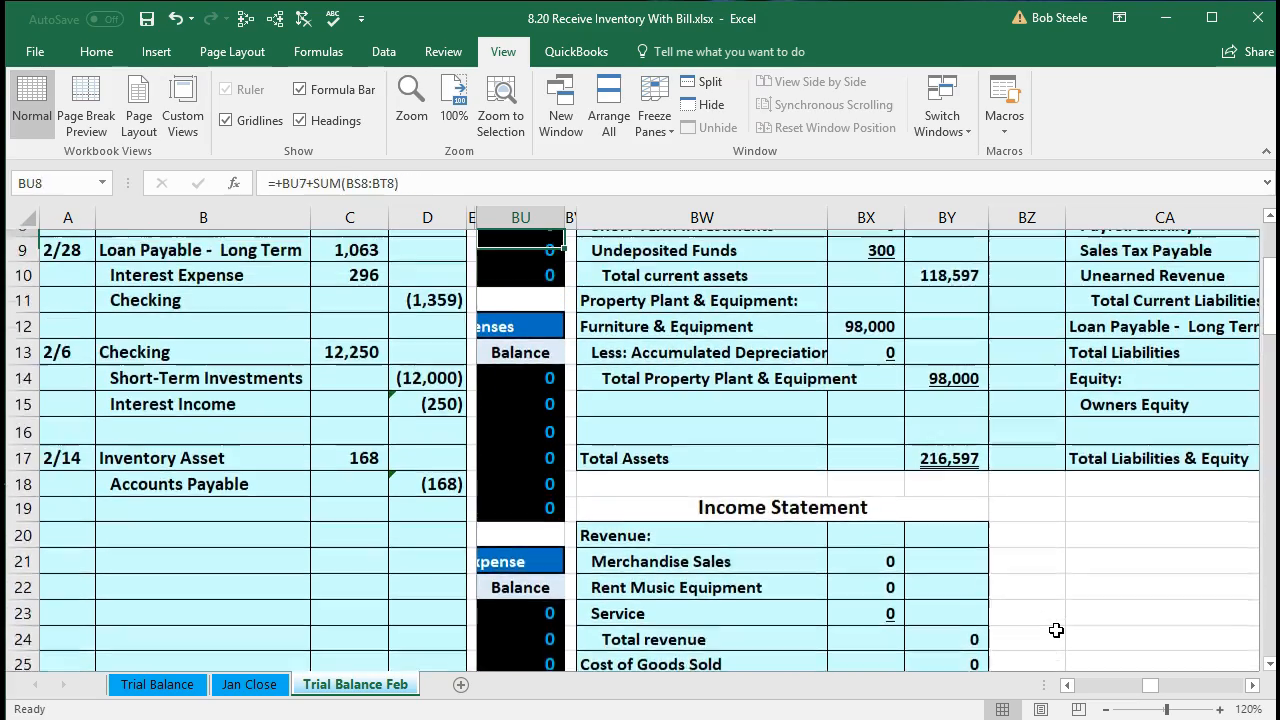
{"action": "key", "text": "Up"}
{"action": "key", "text": "Up"}
{"action": "key", "text": "Down"}
{"action": "key", "text": "Down"}
{"action": "key", "text": "Right"}
{"action": "key", "text": "Right"}
{"action": "key", "text": "Right"}
{"action": "key", "text": "Right"}
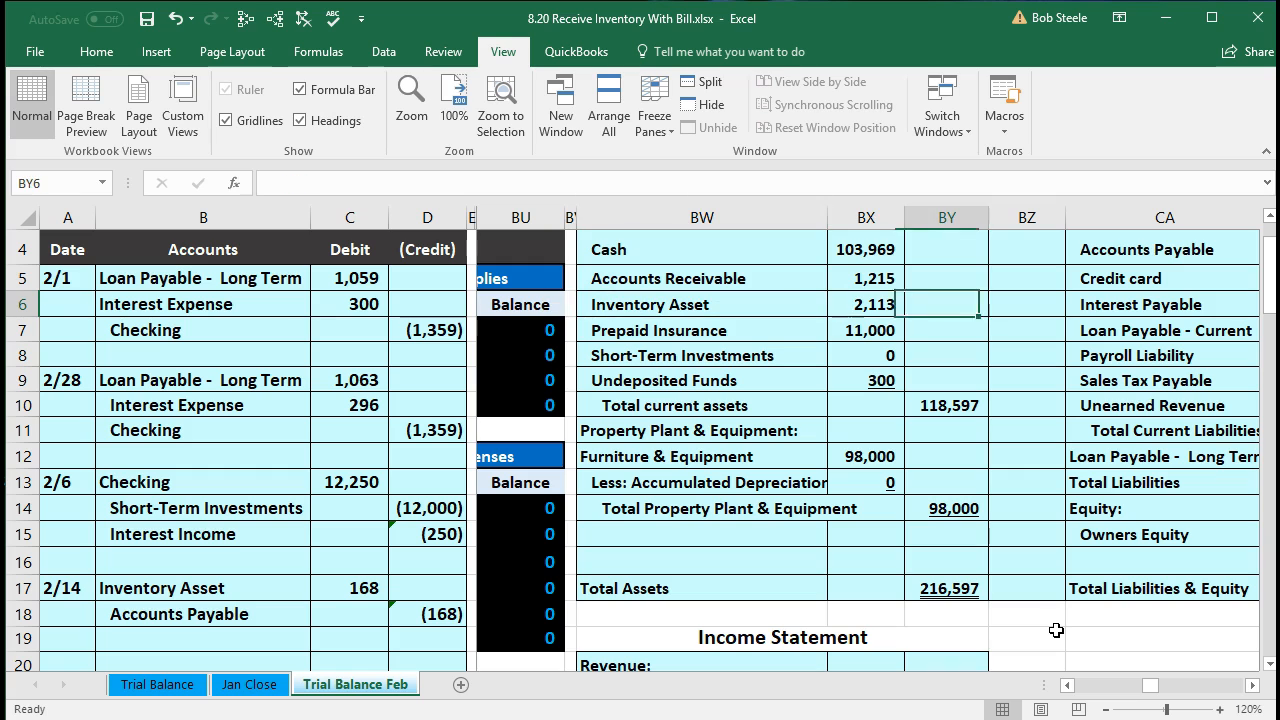
{"action": "key", "text": "Left"}
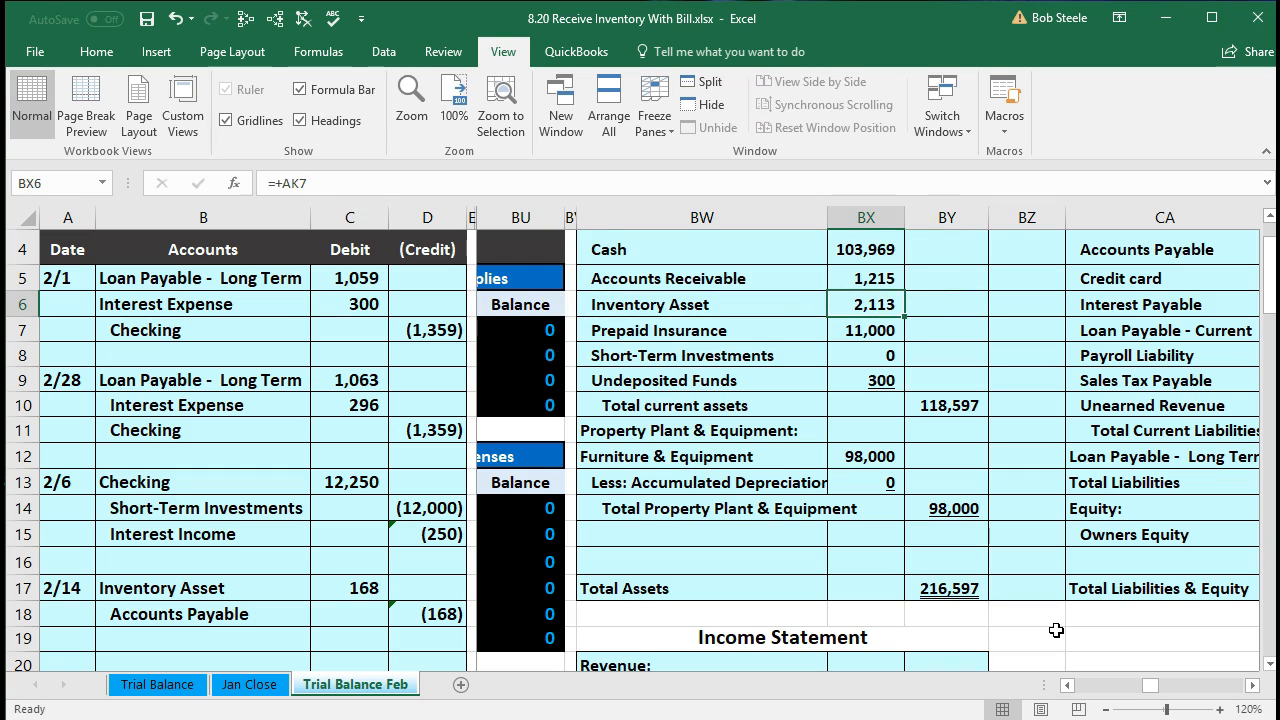
- Return from the balance sheet to the trial balance and inspect the Inventory Asset balance in AK7
{"action": "key", "text": "Left"}
{"action": "key", "text": "Left"}
{"action": "key", "text": "Left"}
{"action": "key", "text": "Left"}
{"action": "key", "text": "Left"}
{"action": "key", "text": "Left"}
{"action": "key", "text": "Left"}
{"action": "key", "text": "Left"}
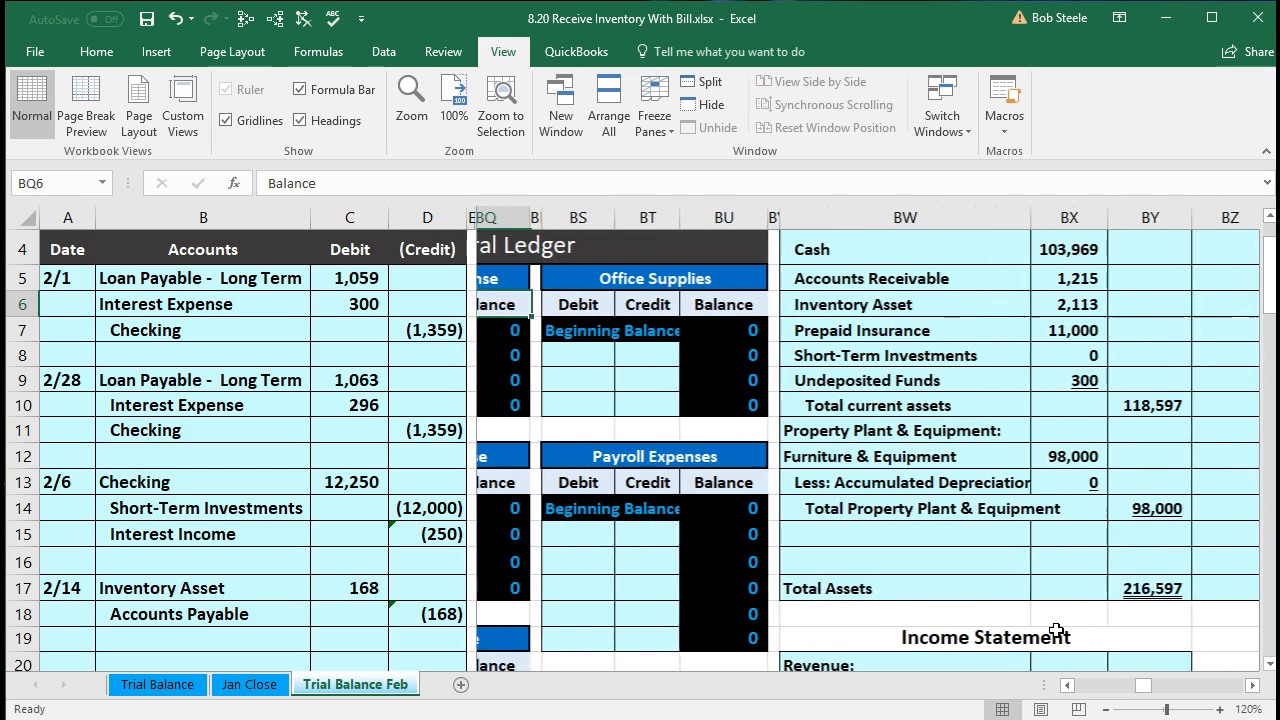
{"action": "key", "text": "Left"}
{"action": "key", "text": "Left"}
{"action": "key", "text": "Left"}
{"action": "key", "text": "Left"}
{"action": "key", "text": "Left"}
{"action": "key", "text": "Left"}
{"action": "key", "text": "Left"}
{"action": "key", "text": "Left"}
{"action": "key", "text": "Left"}
{"action": "key", "text": "Left"}
{"action": "key", "text": "Left"}
{"action": "key", "text": "Left"}
{"action": "key", "text": "Left"}
{"action": "key", "text": "Left"}
{"action": "key", "text": "Left"}
{"action": "key", "text": "Left"}
{"action": "key", "text": "Left"}
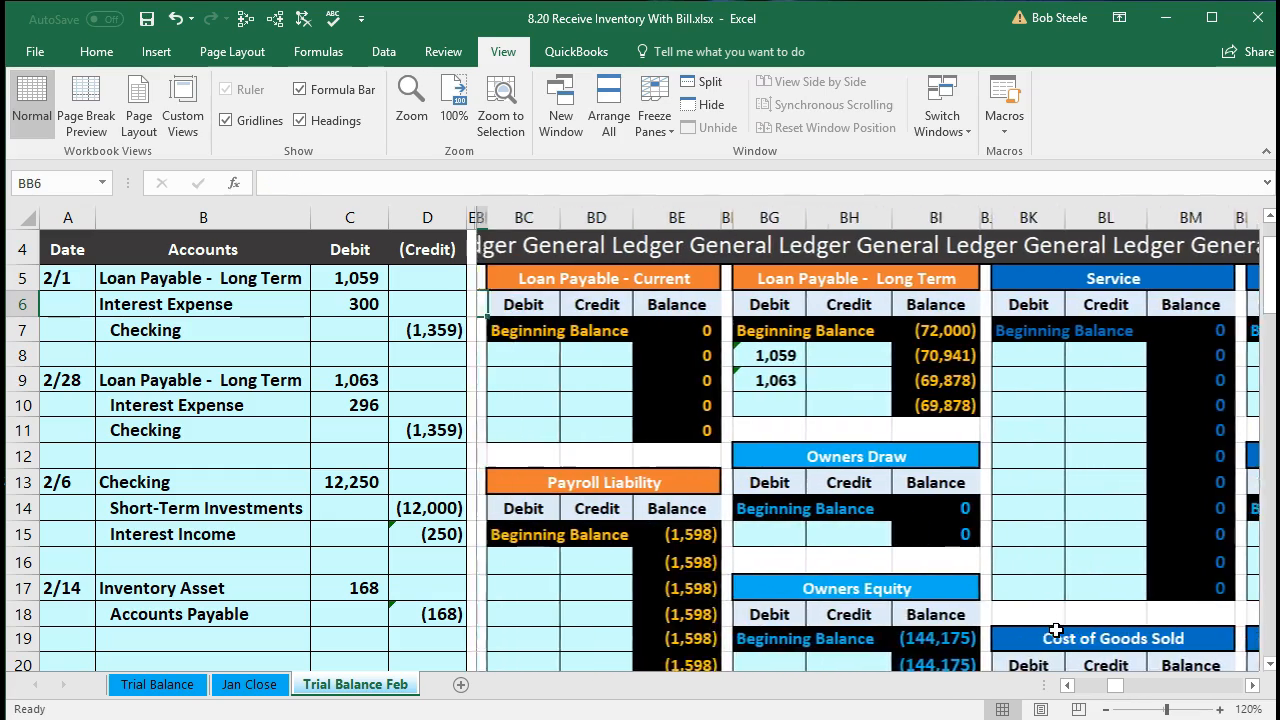
{"action": "key", "text": "Left"}
{"action": "key", "text": "Left"}
{"action": "key", "text": "Left"}
{"action": "key", "text": "Left"}
{"action": "key", "text": "Left"}
{"action": "key", "text": "Left"}
{"action": "key", "text": "Left"}
{"action": "key", "text": "Left"}
{"action": "key", "text": "Left"}
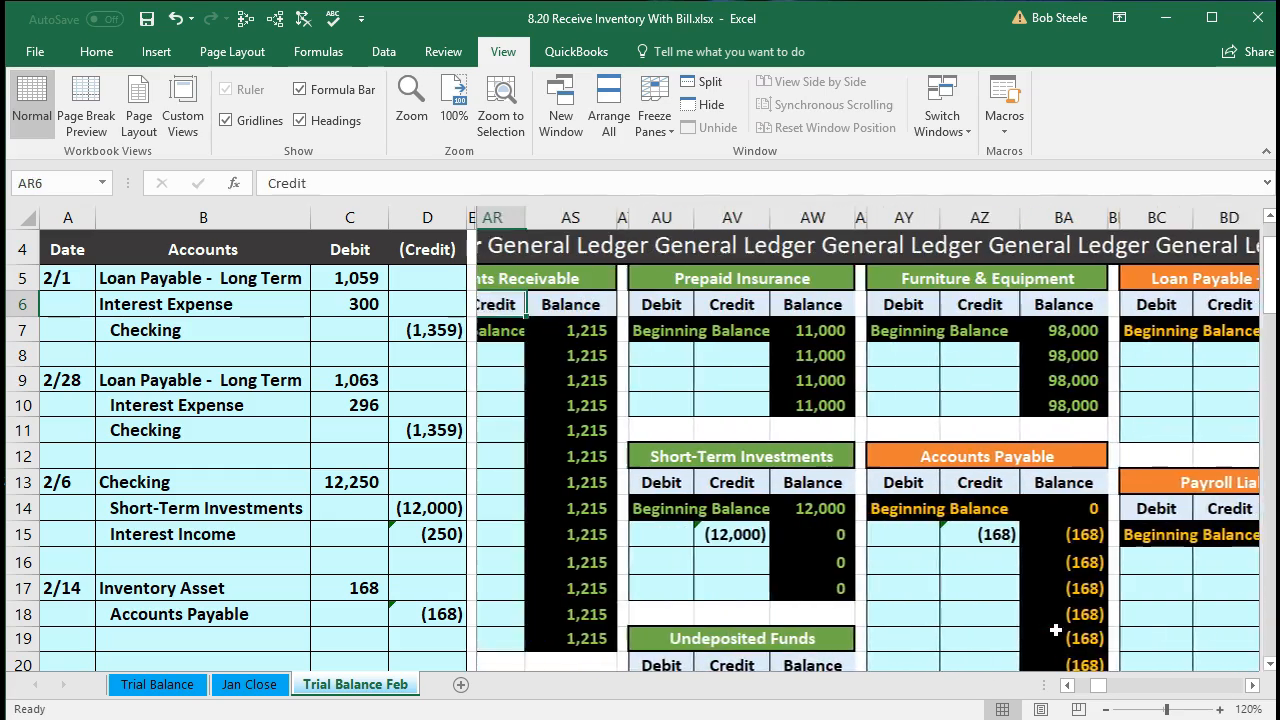
{"action": "key", "text": "Left"}
{"action": "key", "text": "Left"}
{"action": "key", "text": "Left"}
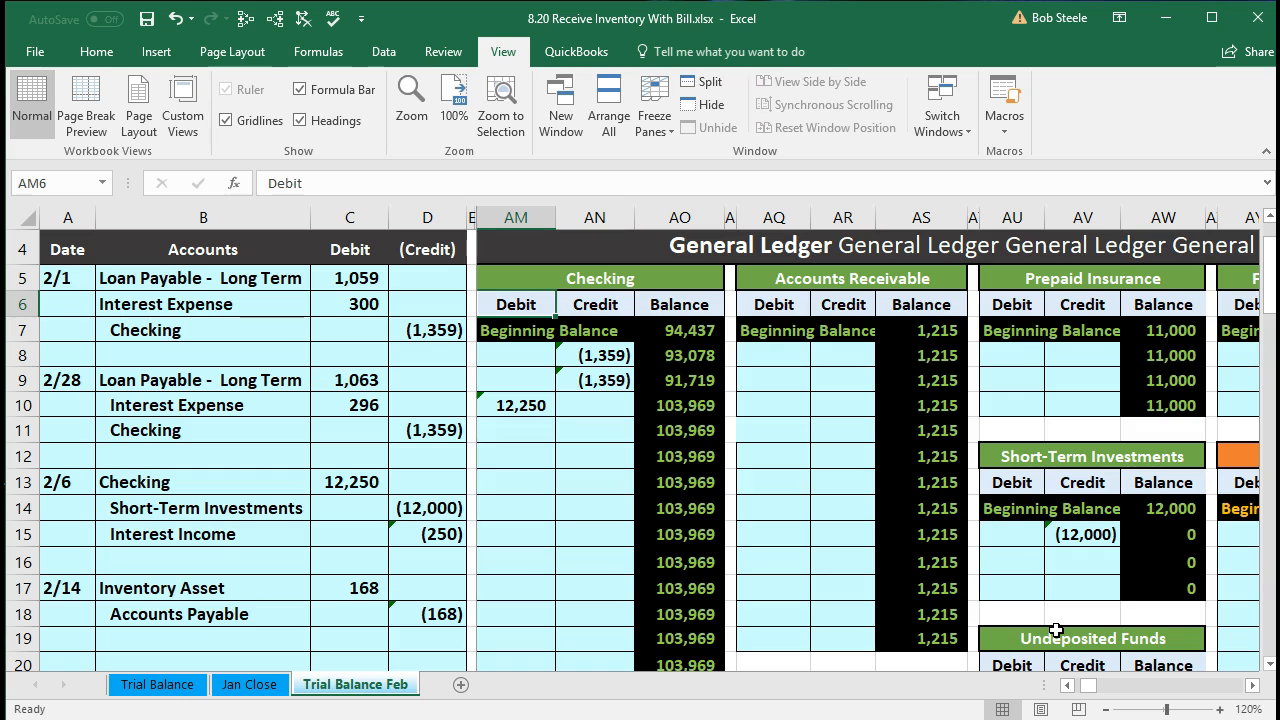
{"action": "key", "text": "Left"}
{"action": "key", "text": "Left"}
{"action": "key", "text": "Left"}
{"action": "key", "text": "Right"}
{"action": "key", "text": "Down"}
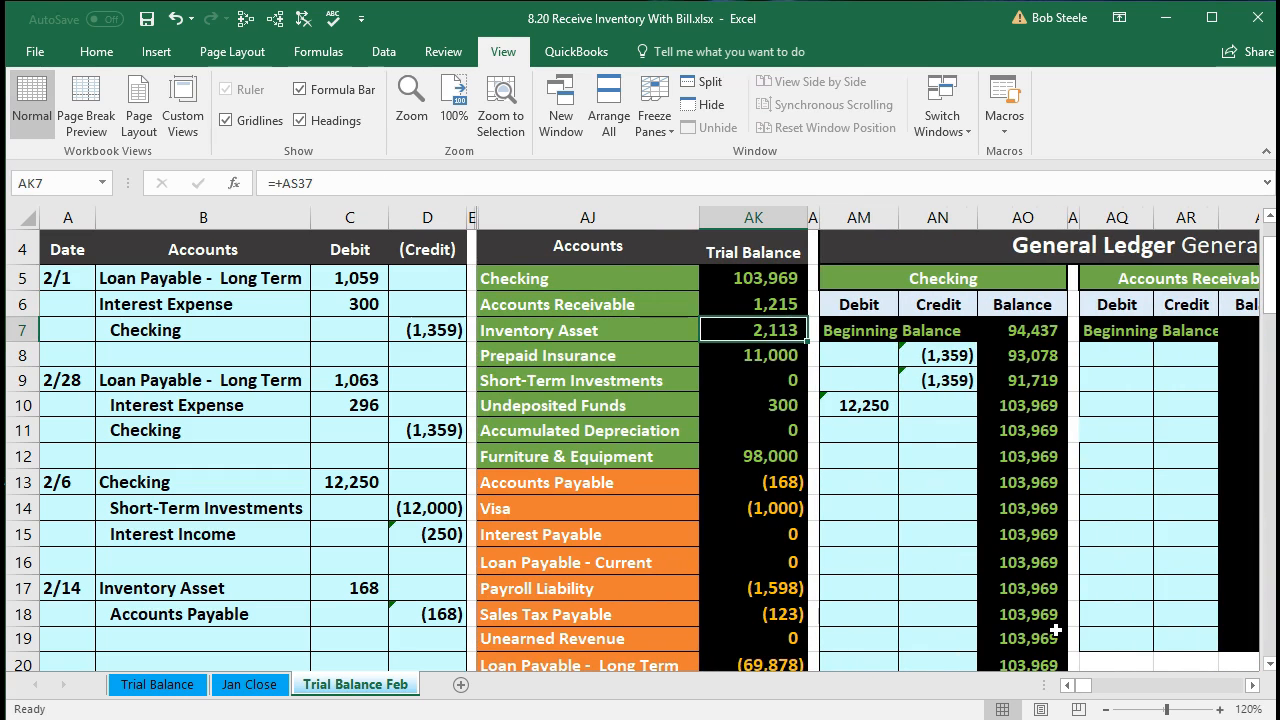
{"action": "left_click", "coordinate": [381, 549]}
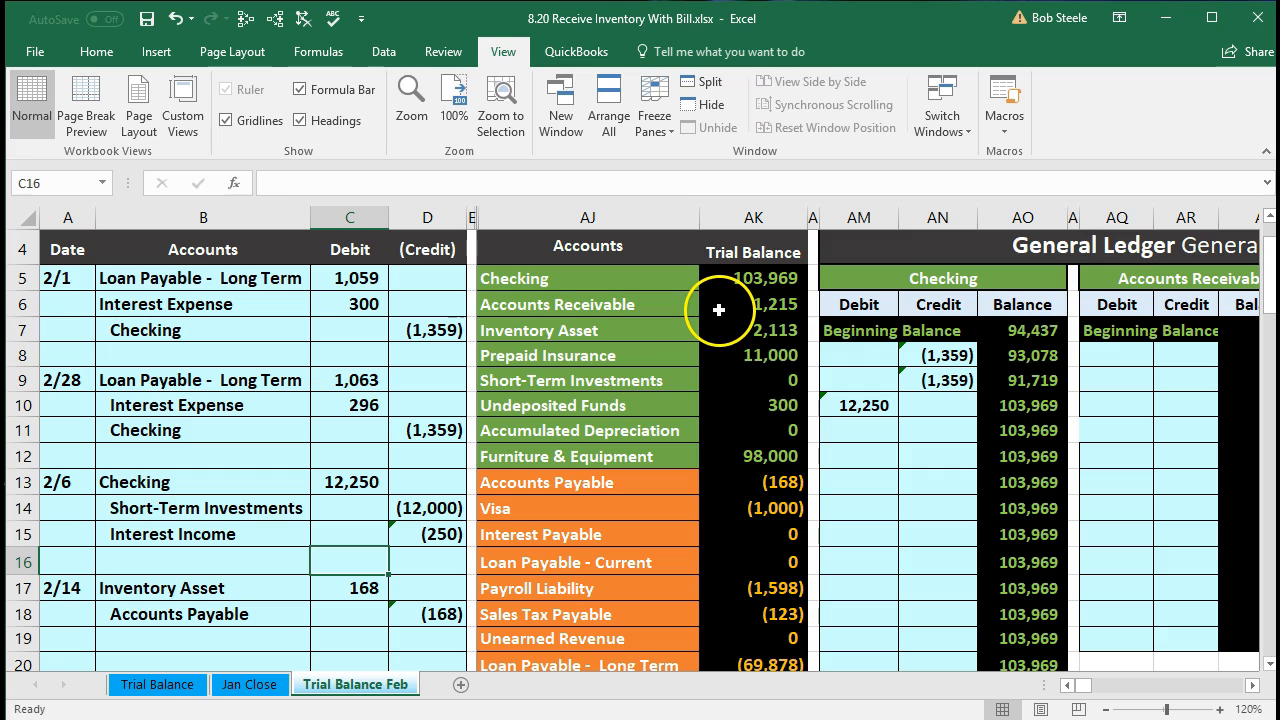
- Trace the dependents of the trial balance's Accounts Payable in AK13 and Inventory Asset in AK7
{"action": "left_click", "coordinate": [725, 478]}
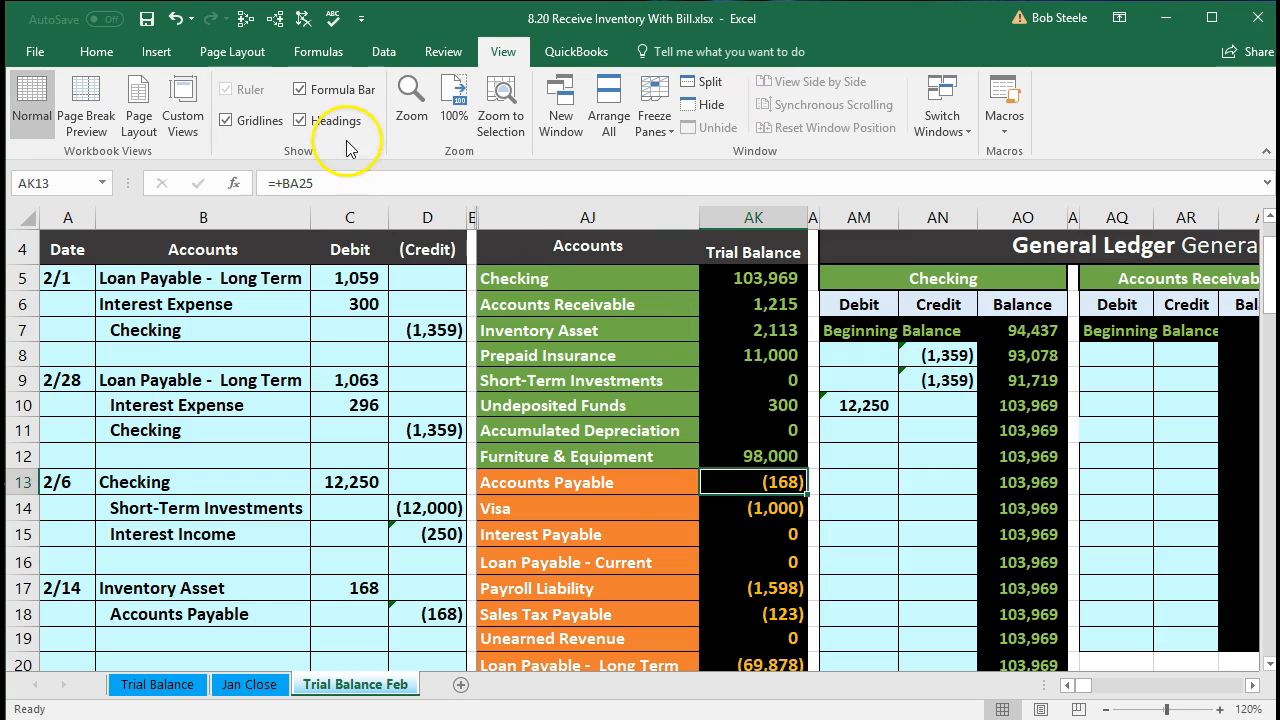
{"action": "left_click", "coordinate": [270, 18]}
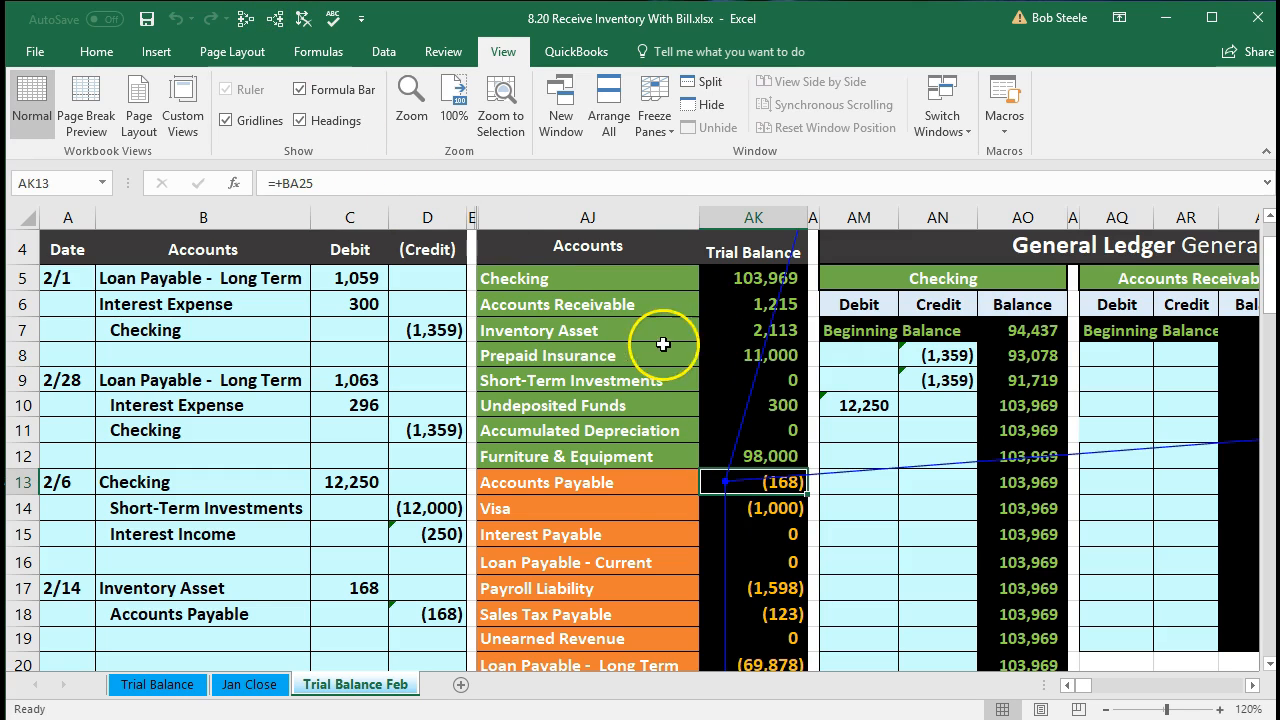
{"action": "left_click", "coordinate": [715, 330]}
{"action": "left_click", "coordinate": [270, 18]}
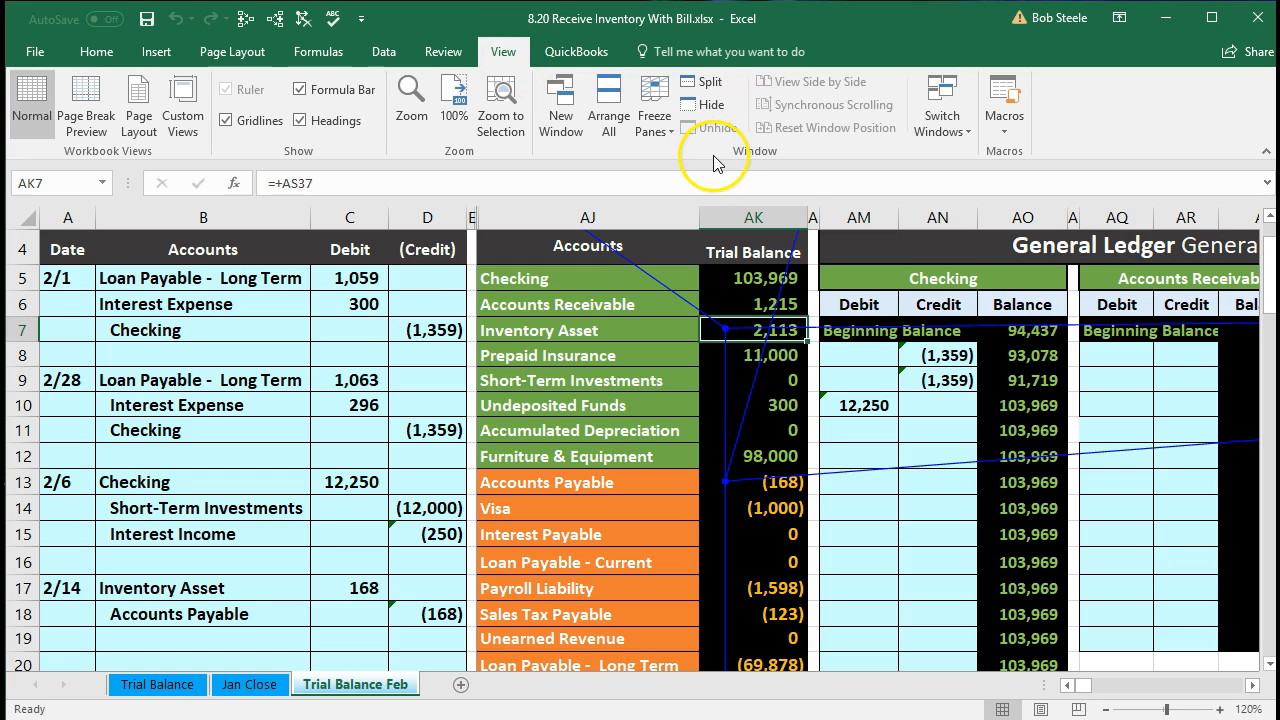
- Unfreeze the worksheet panes and follow the tracer arrows from the trial balance across the general ledger to the balance sheet
{"action": "left_click", "coordinate": [655, 125]}
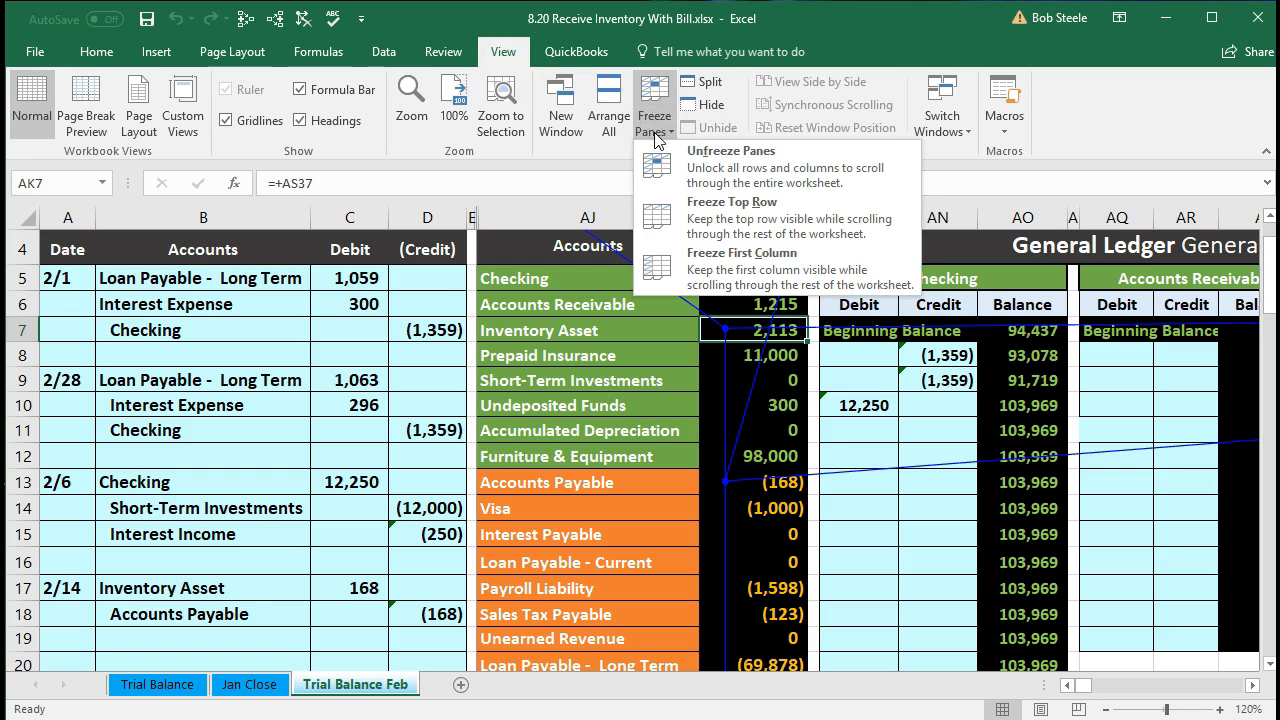
{"action": "left_click", "coordinate": [786, 168]}
{"action": "key", "text": "Right"}
{"action": "key", "text": "Right"}
{"action": "key", "text": "Right"}
{"action": "key", "text": "Right"}
{"action": "key", "text": "Right"}
{"action": "key", "text": "Right"}
{"action": "key", "text": "Right"}
{"action": "key", "text": "Right"}
{"action": "key", "text": "Right"}
{"action": "key", "text": "Right"}
{"action": "key", "text": "Right"}
{"action": "key", "text": "Right"}
{"action": "key", "text": "Right"}
{"action": "key", "text": "Right"}
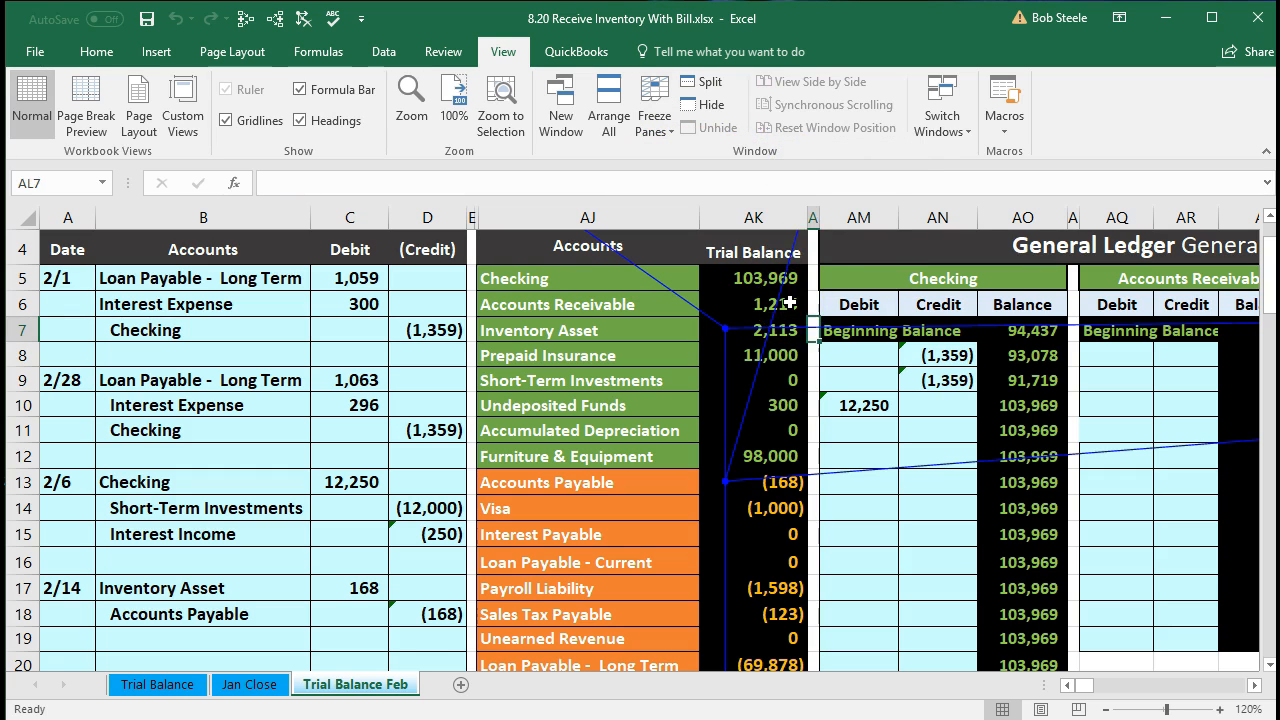
{"action": "key", "text": "Right"}
{"action": "key", "text": "Right"}
{"action": "key", "text": "Right"}
{"action": "key", "text": "Right"}
{"action": "key", "text": "Right"}
{"action": "key", "text": "Right"}
{"action": "key", "text": "Right"}
{"action": "key", "text": "Right"}
{"action": "key", "text": "Right"}
{"action": "key", "text": "Right"}
{"action": "key", "text": "Right"}
{"action": "key", "text": "Right"}
{"action": "key", "text": "Right"}
{"action": "key", "text": "Right"}
{"action": "key", "text": "Right"}
{"action": "key", "text": "Right"}
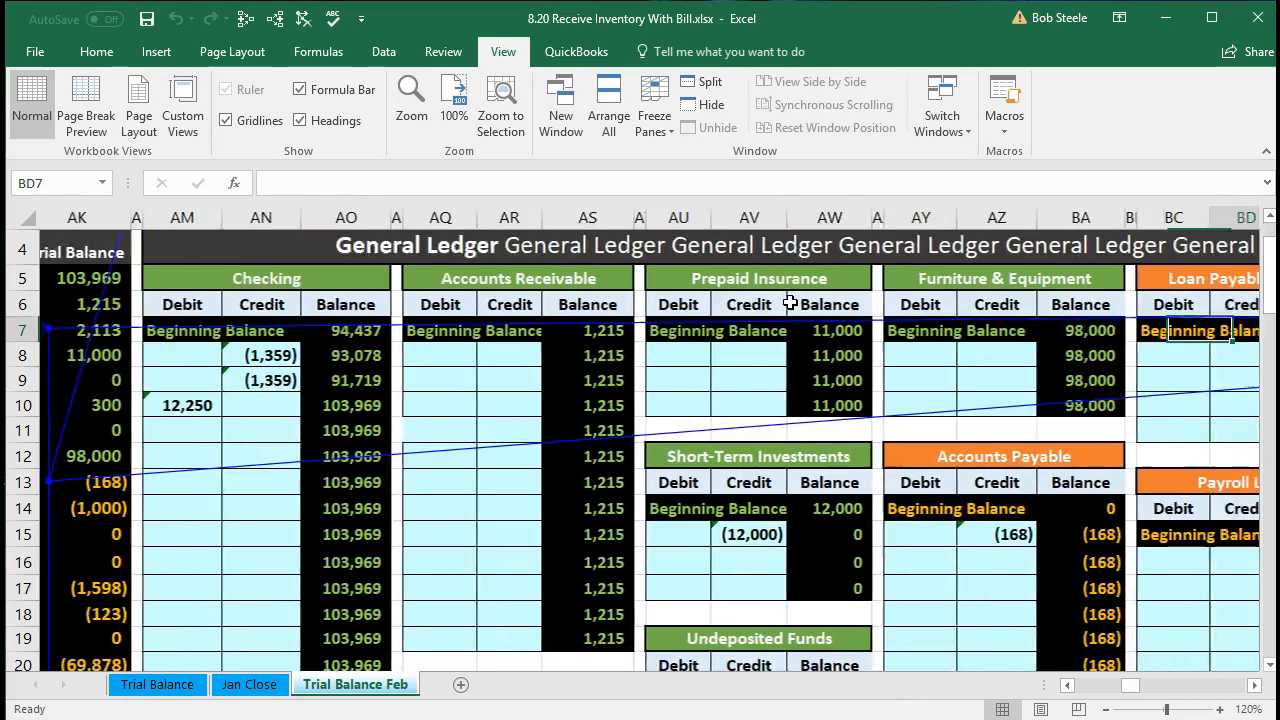
{"action": "key", "text": "Right"}
{"action": "key", "text": "Right"}
{"action": "key", "text": "Right"}
{"action": "key", "text": "Right"}
{"action": "key", "text": "Right"}
{"action": "key", "text": "Right"}
{"action": "key", "text": "Right"}
{"action": "key", "text": "Right"}
{"action": "key", "text": "Right"}
{"action": "key", "text": "Right"}
{"action": "key", "text": "Right"}
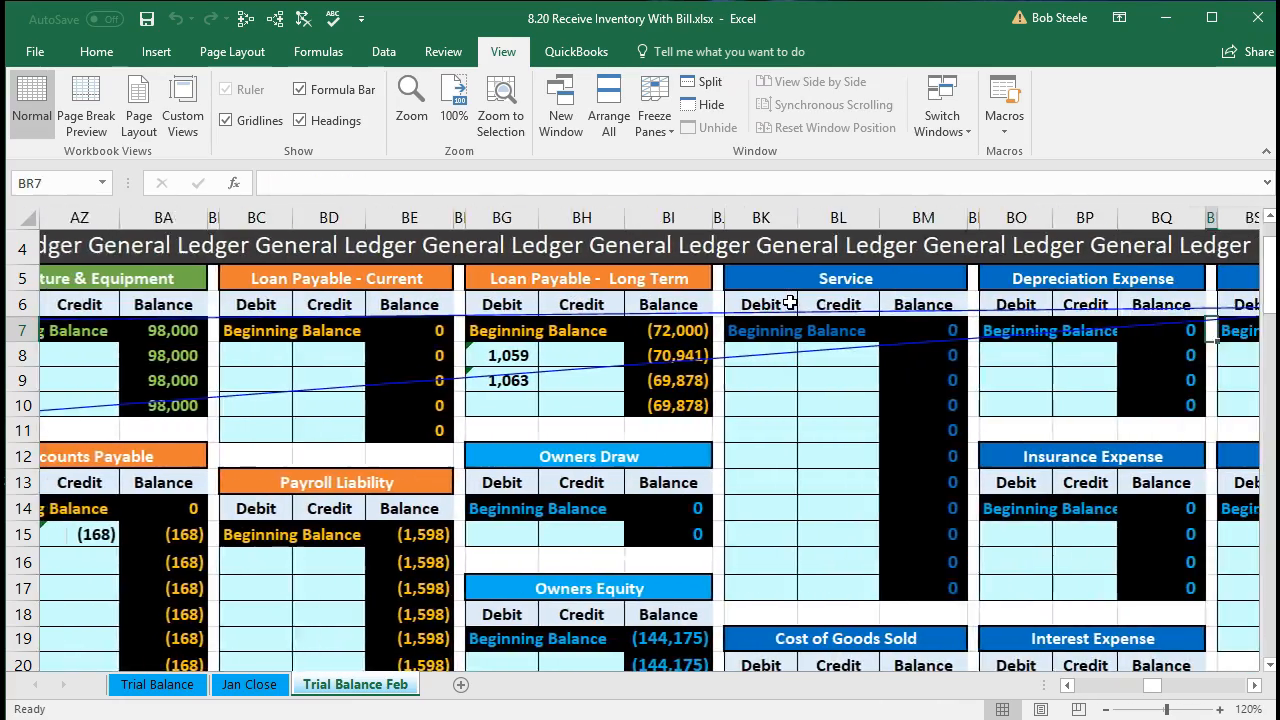
{"action": "key", "text": "Right"}
{"action": "key", "text": "Right"}
{"action": "key", "text": "Right"}
{"action": "key", "text": "Right"}
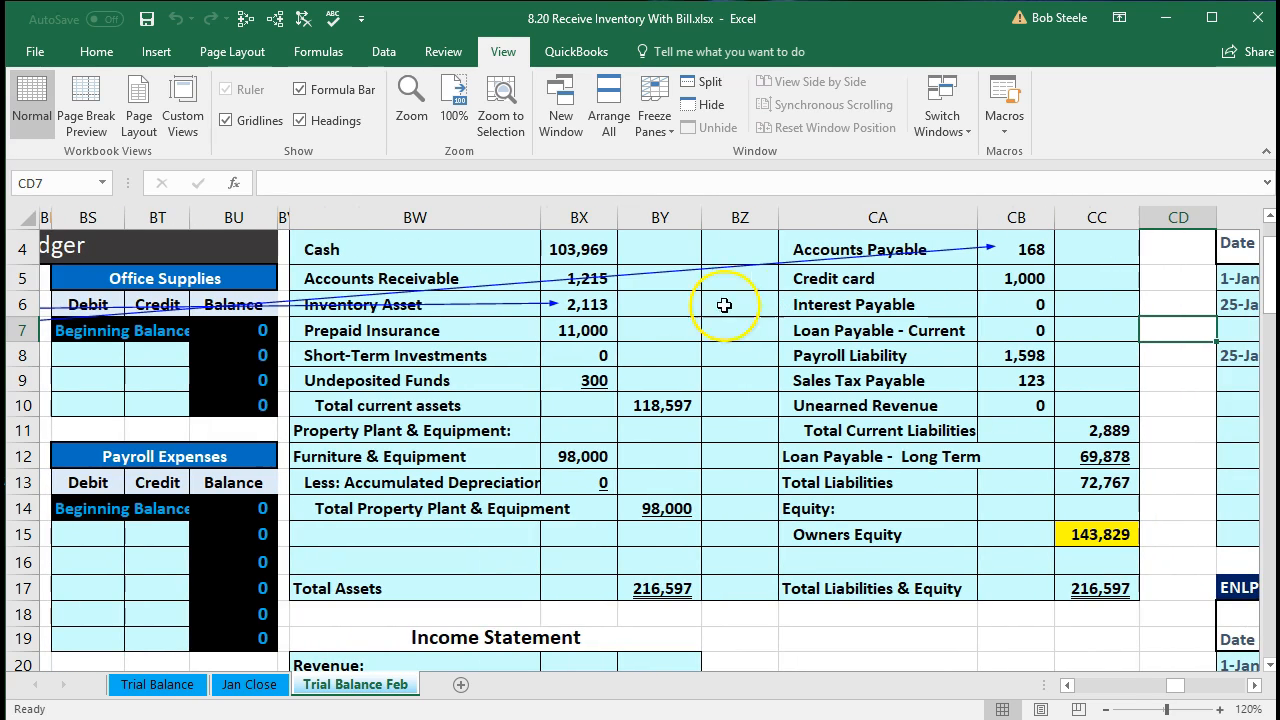
- Check Inventory Asset and Accounts Payable on the balance sheet and compare Total Assets with Total Liabilities & Equity
{"action": "left_click", "coordinate": [598, 304]}
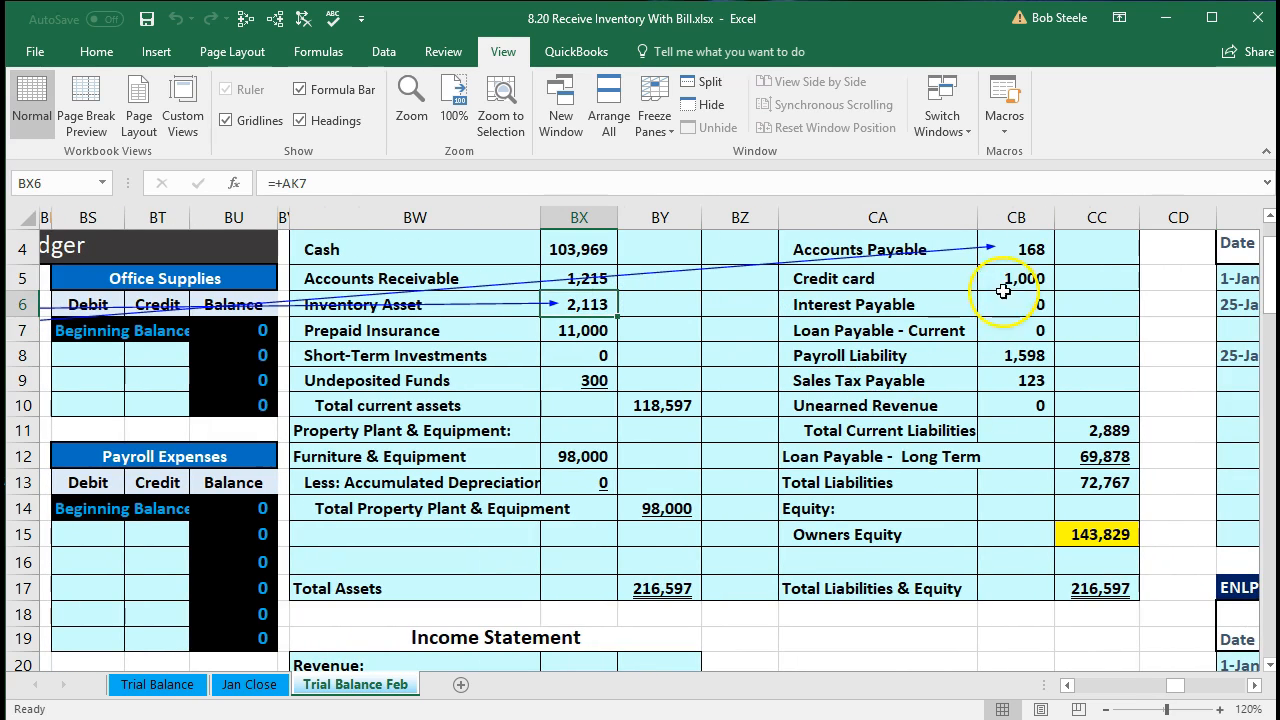
{"action": "left_click", "coordinate": [1016, 249]}
{"action": "scroll", "coordinate": [994, 398], "scroll_direction": "up", "scroll_amount": 1}
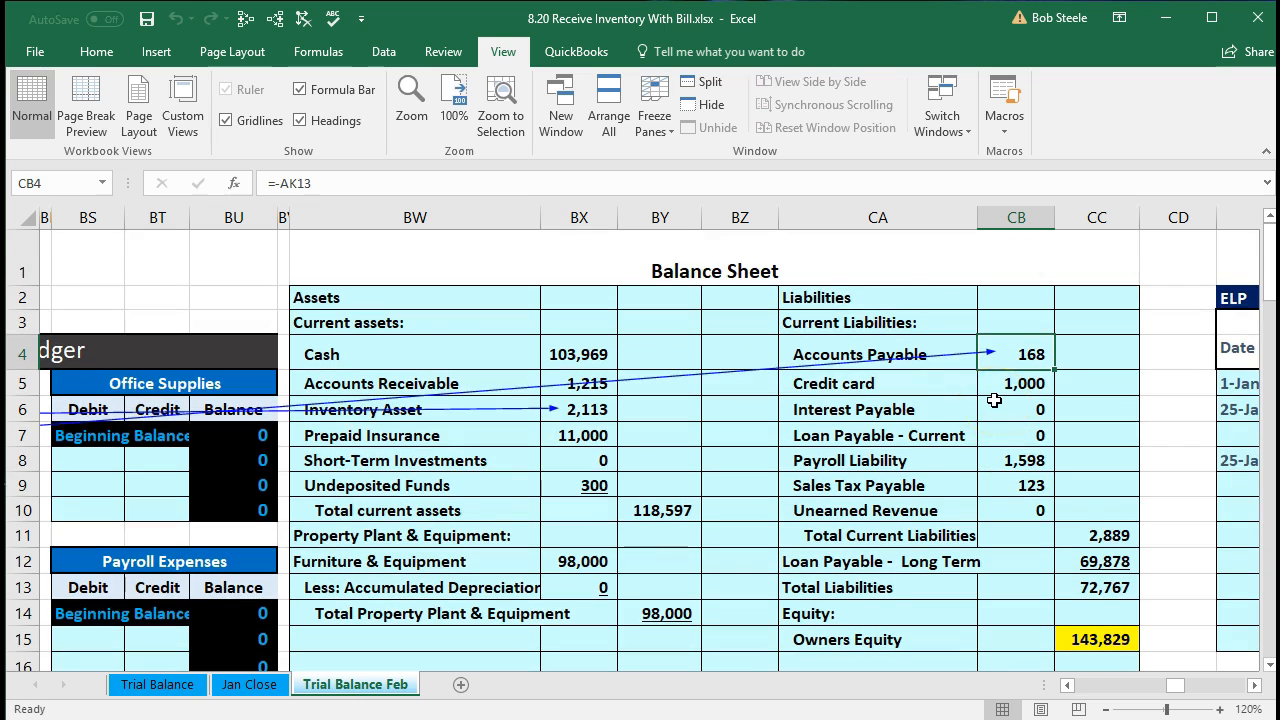
{"action": "scroll", "coordinate": [994, 400], "scroll_direction": "down", "scroll_amount": 1}
{"action": "left_click", "coordinate": [680, 588]}
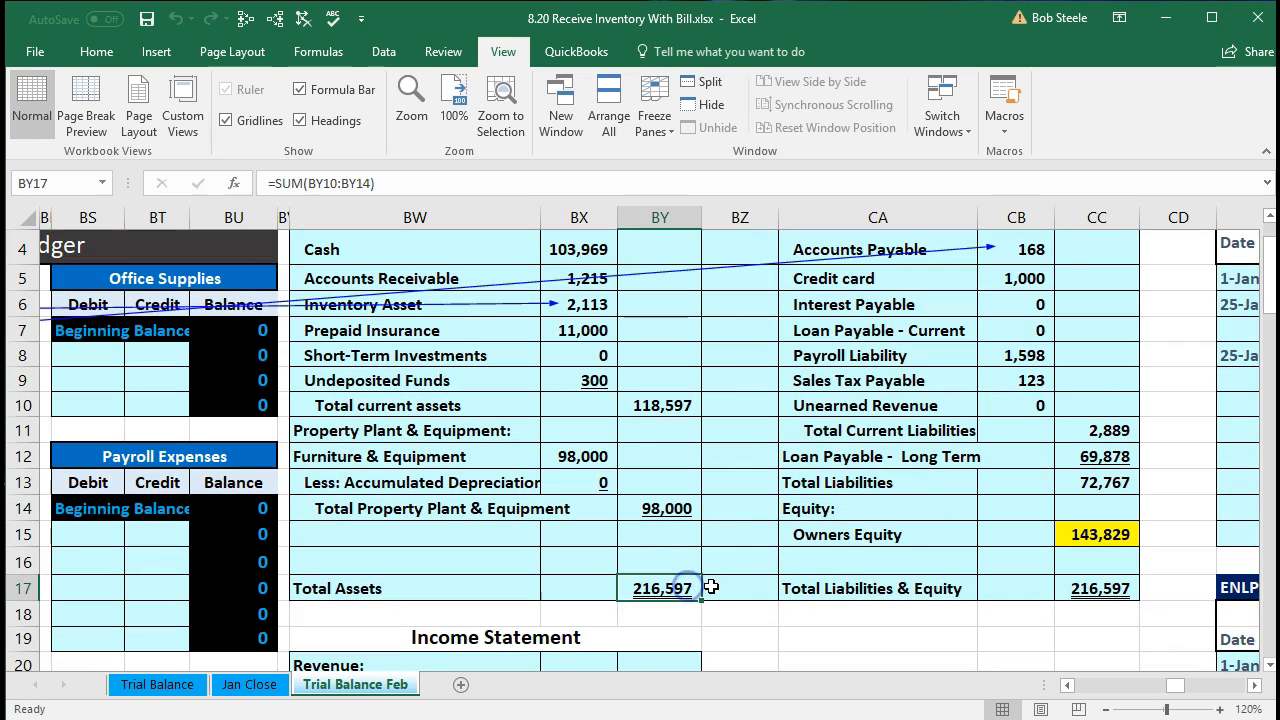
{"action": "left_click", "coordinate": [1083, 588]}
- Examine the income statement's Cost of Goods Sold and Merchandise Sales rows for any effect of the inventory receipt
{"action": "scroll", "coordinate": [1040, 563], "scroll_direction": "down", "scroll_amount": 2}
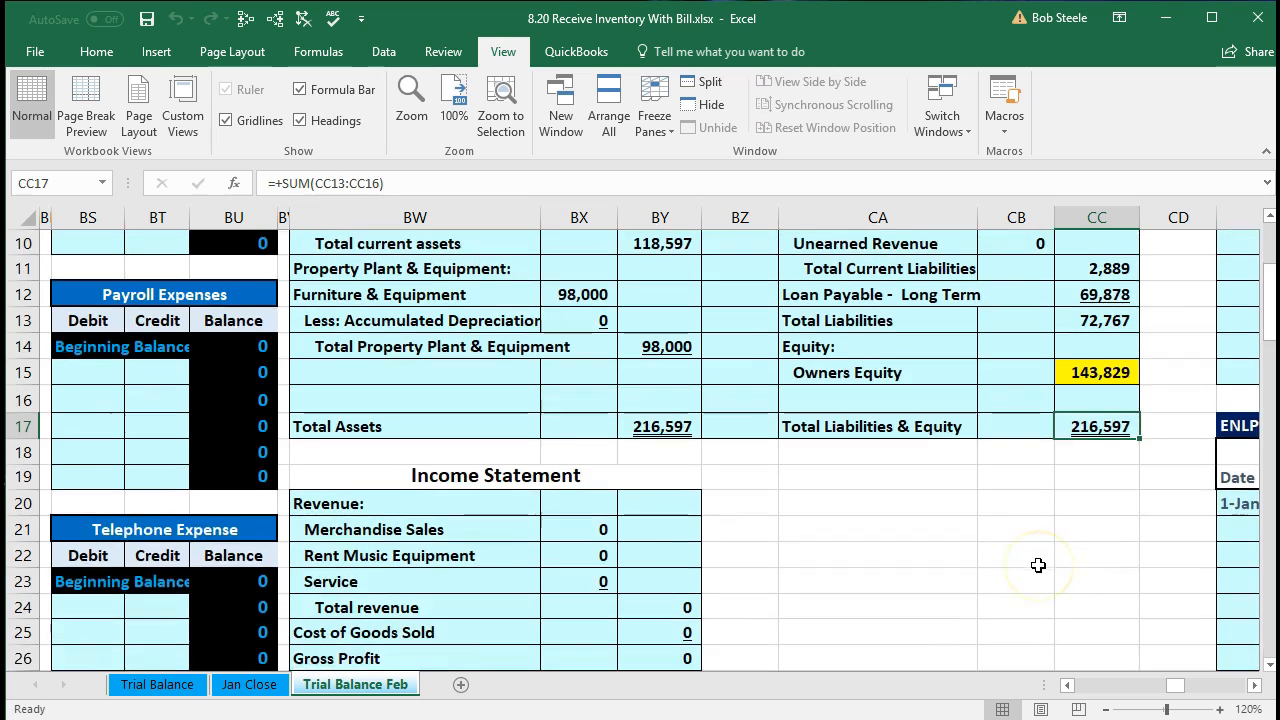
{"action": "scroll", "coordinate": [1038, 565], "scroll_direction": "down", "scroll_amount": 3}
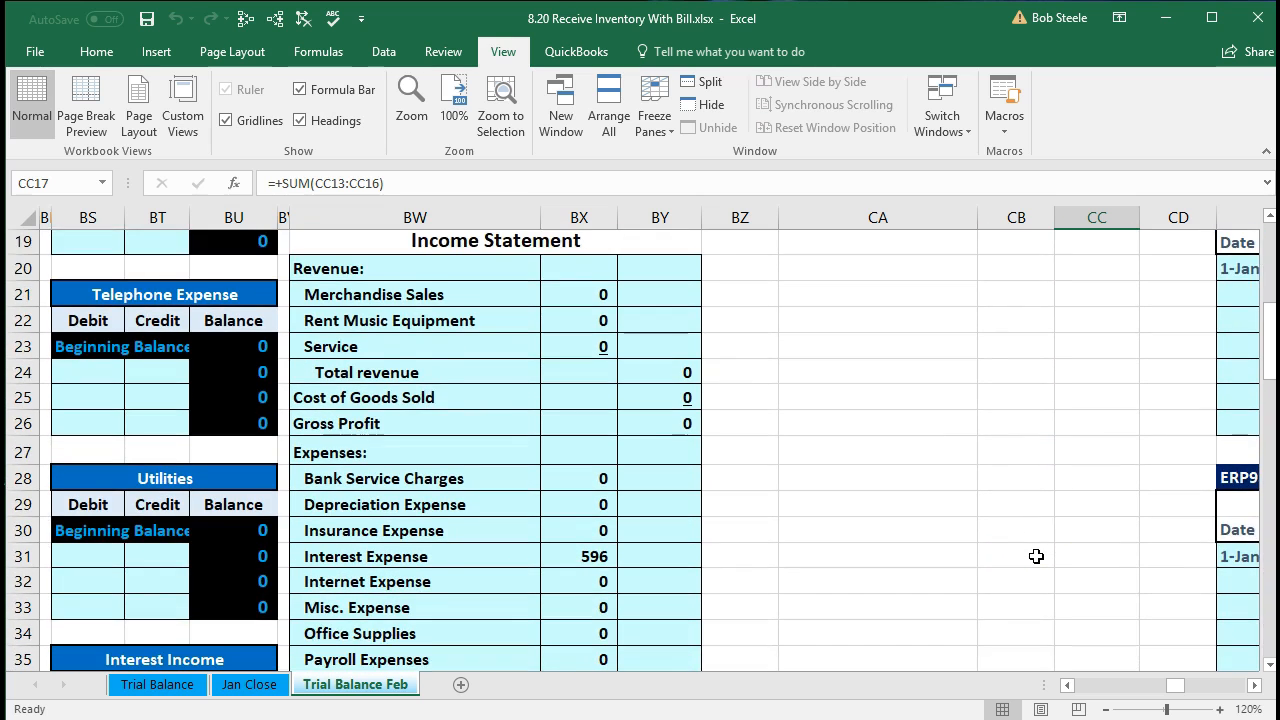
{"action": "scroll", "coordinate": [1036, 556], "scroll_direction": "down", "scroll_amount": 1}
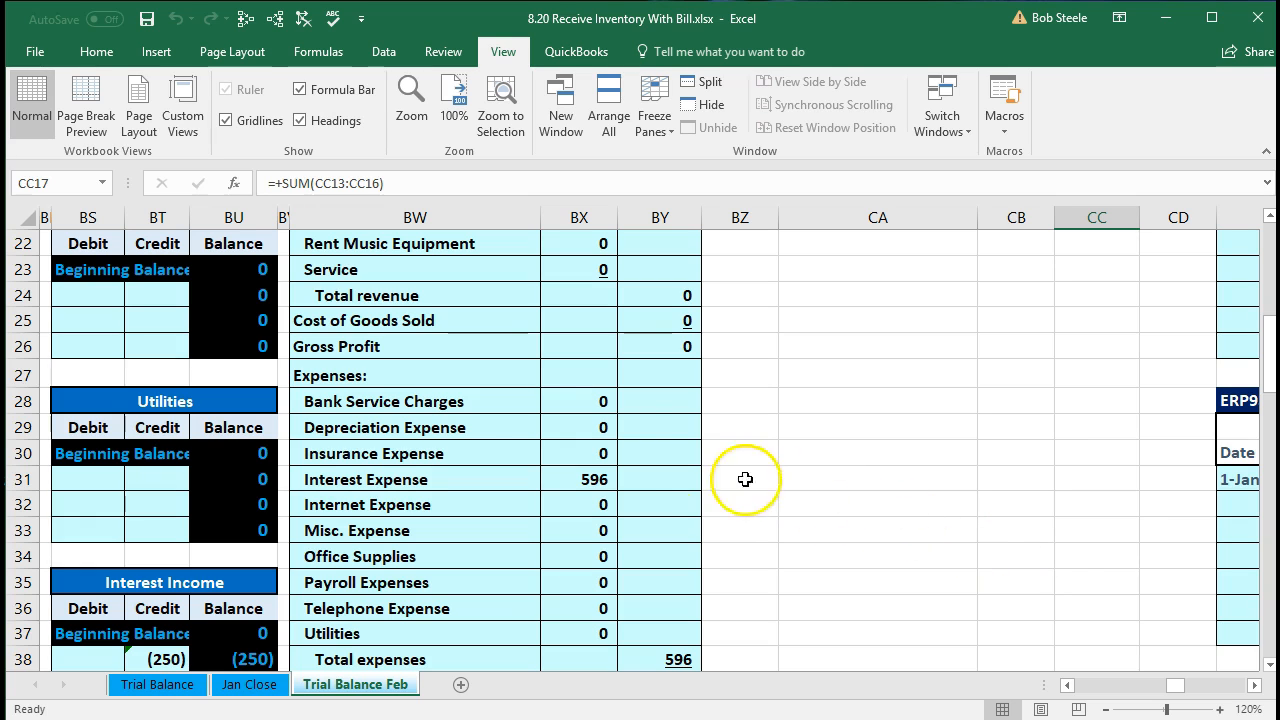
{"action": "left_click_drag", "start_coordinate": [407, 325], "coordinate": [654, 320]}
{"action": "scroll", "coordinate": [643, 446], "scroll_direction": "up", "scroll_amount": 1}
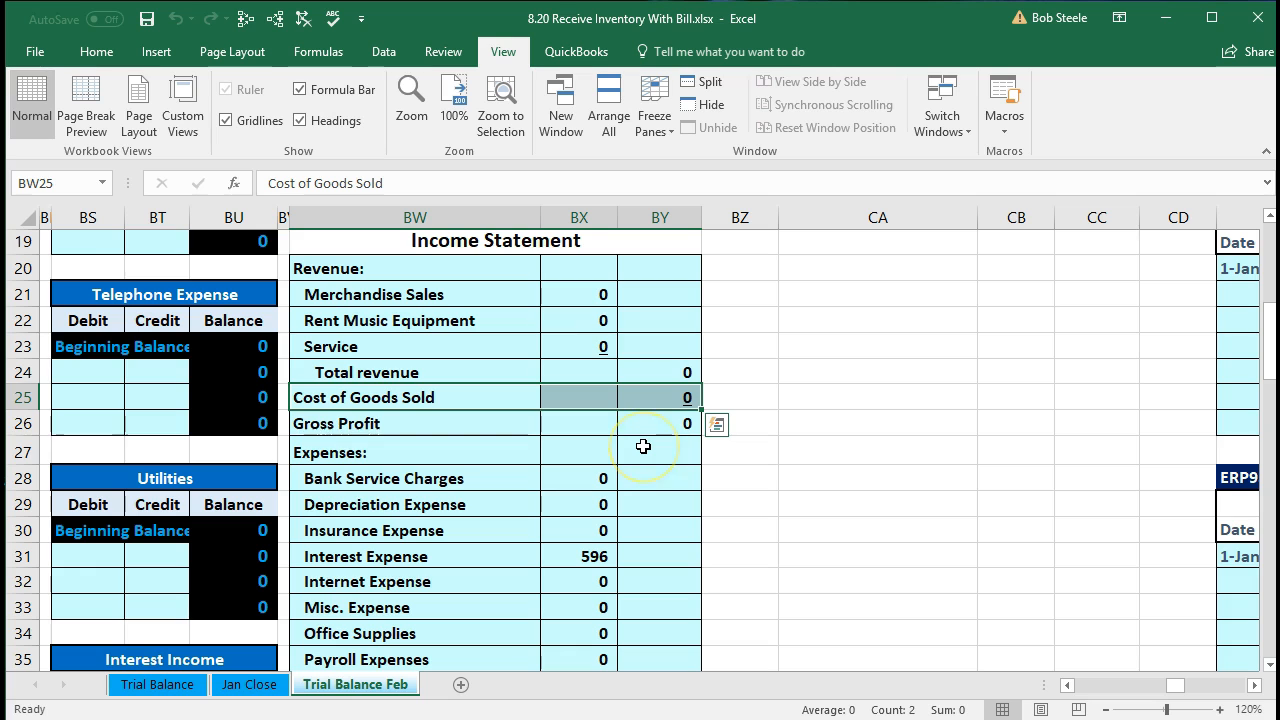
{"action": "left_click_drag", "start_coordinate": [500, 292], "coordinate": [562, 295]}
- Follow net income through the Statement of Owner's Equity and compare Ending Owner's Equity in BY50 with the balance sheet's Owners Equity in CC15
{"action": "scroll", "coordinate": [591, 457], "scroll_direction": "down", "scroll_amount": 6}
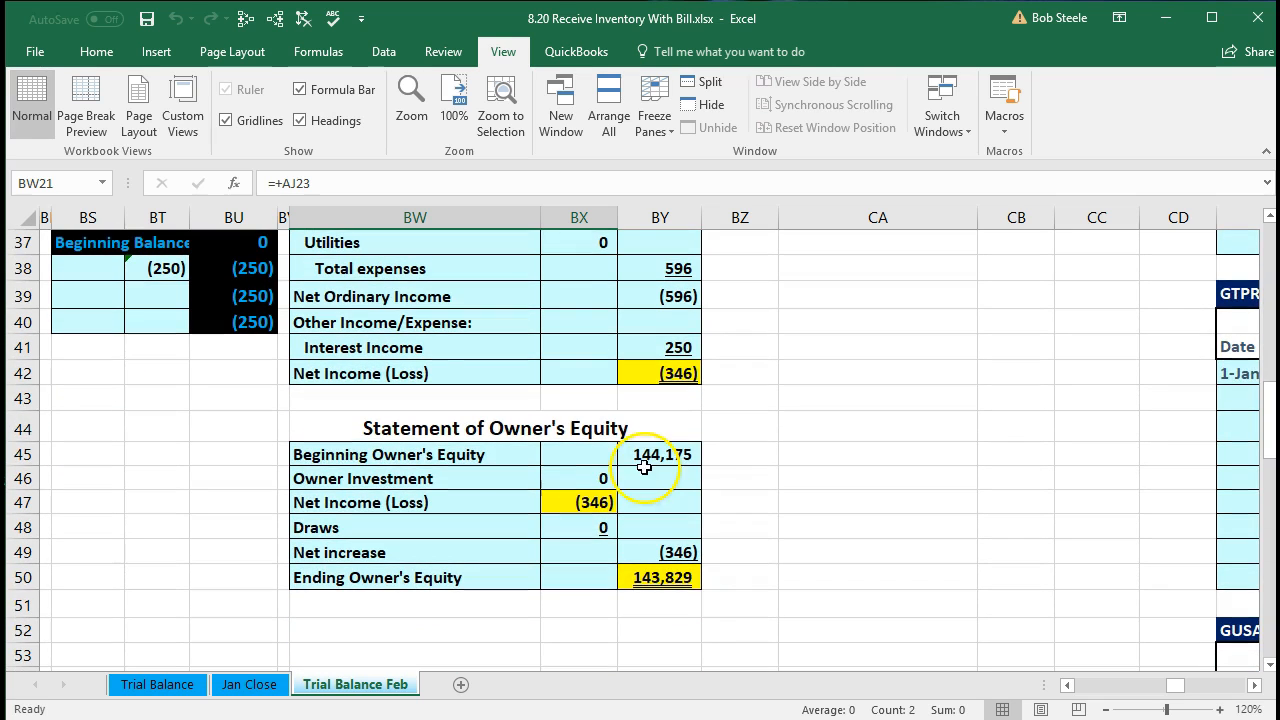
{"action": "left_click", "coordinate": [665, 454]}
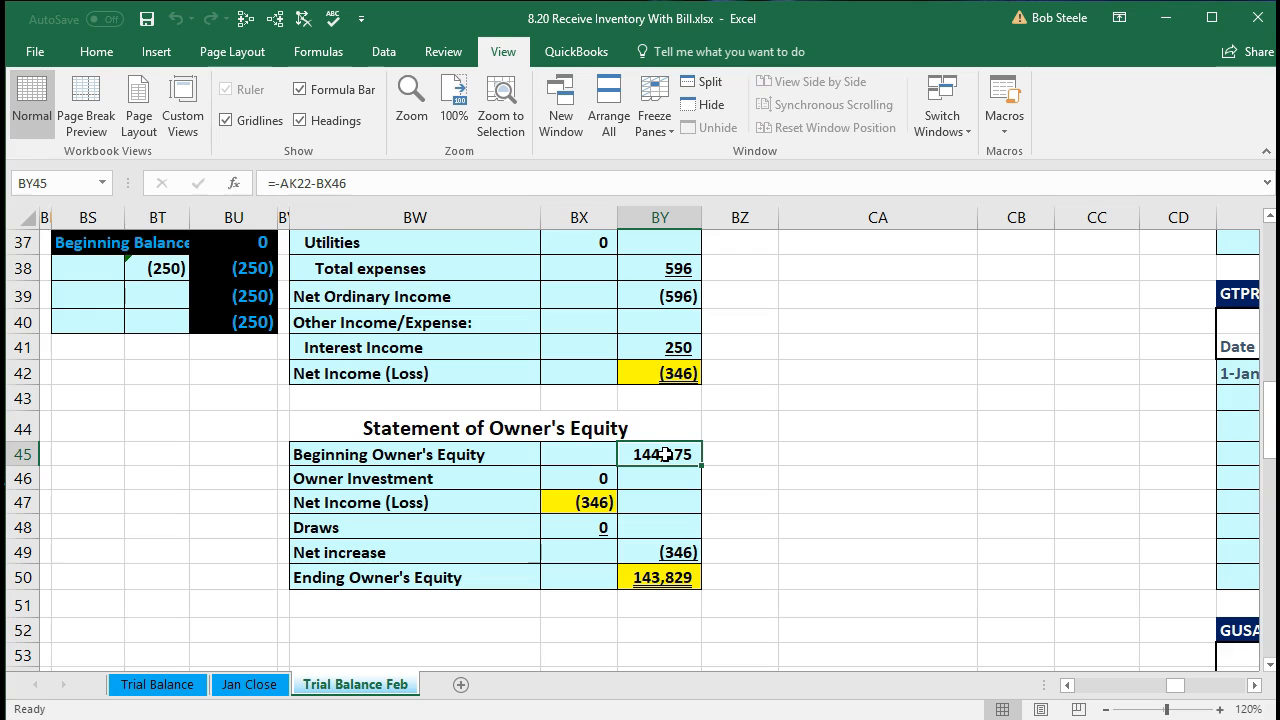
{"action": "left_click", "coordinate": [650, 376]}
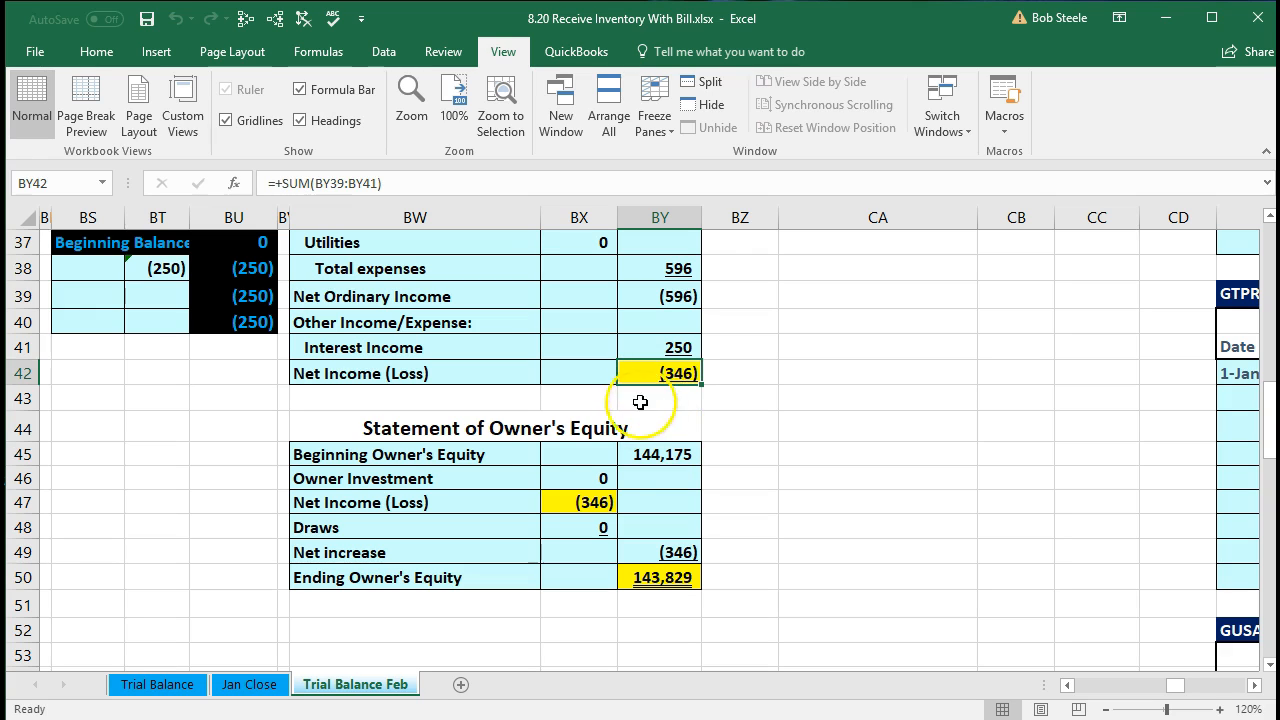
{"action": "left_click", "coordinate": [565, 502]}
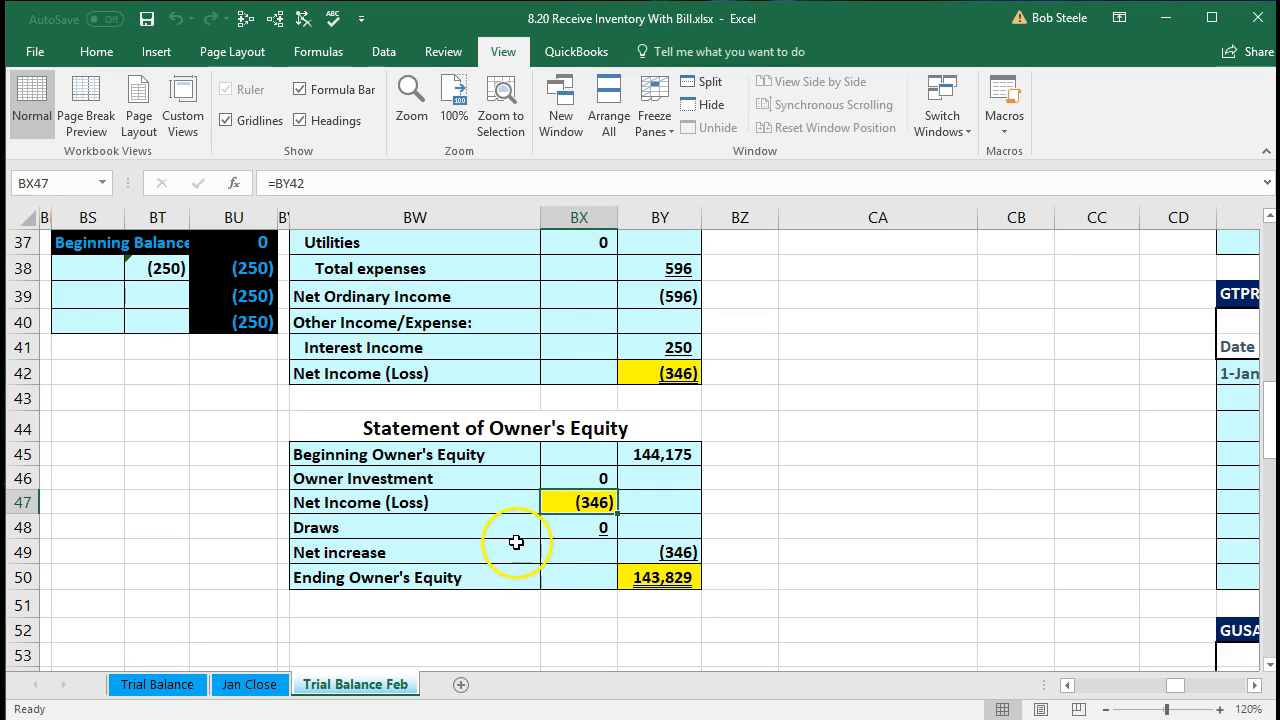
{"action": "left_click", "coordinate": [662, 580]}
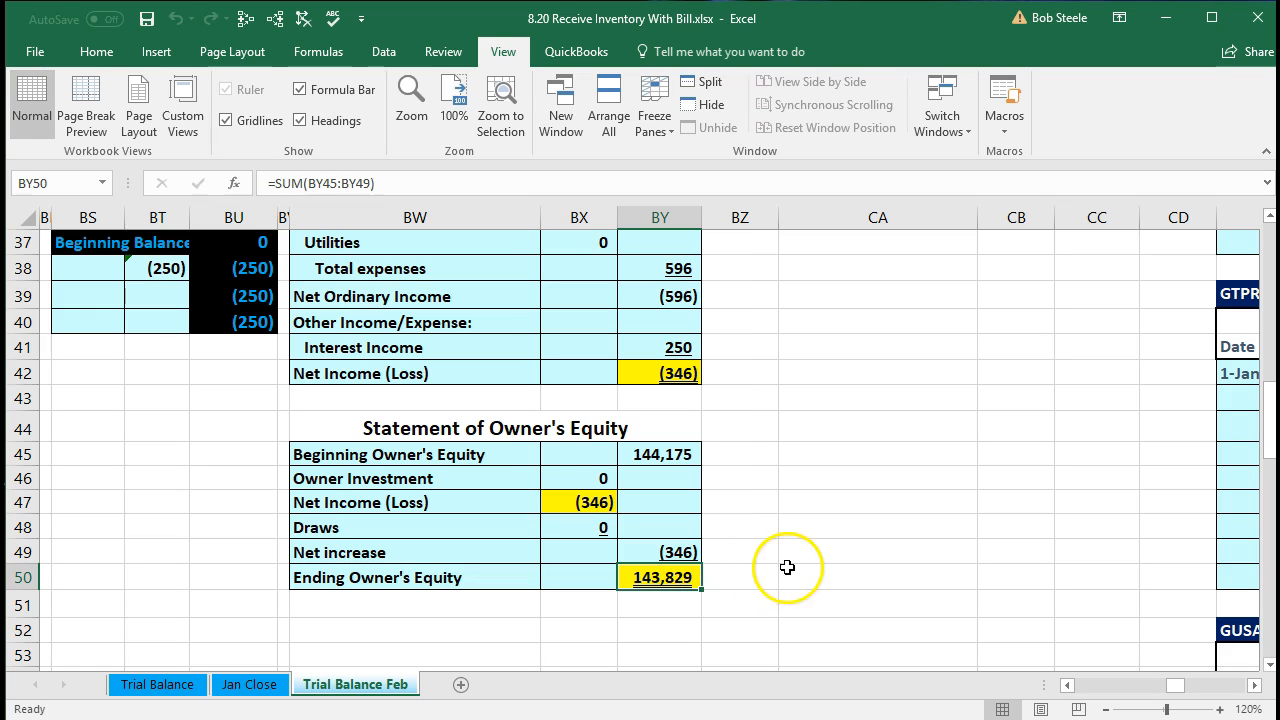
{"action": "scroll", "coordinate": [809, 572], "scroll_direction": "up", "scroll_amount": 9}
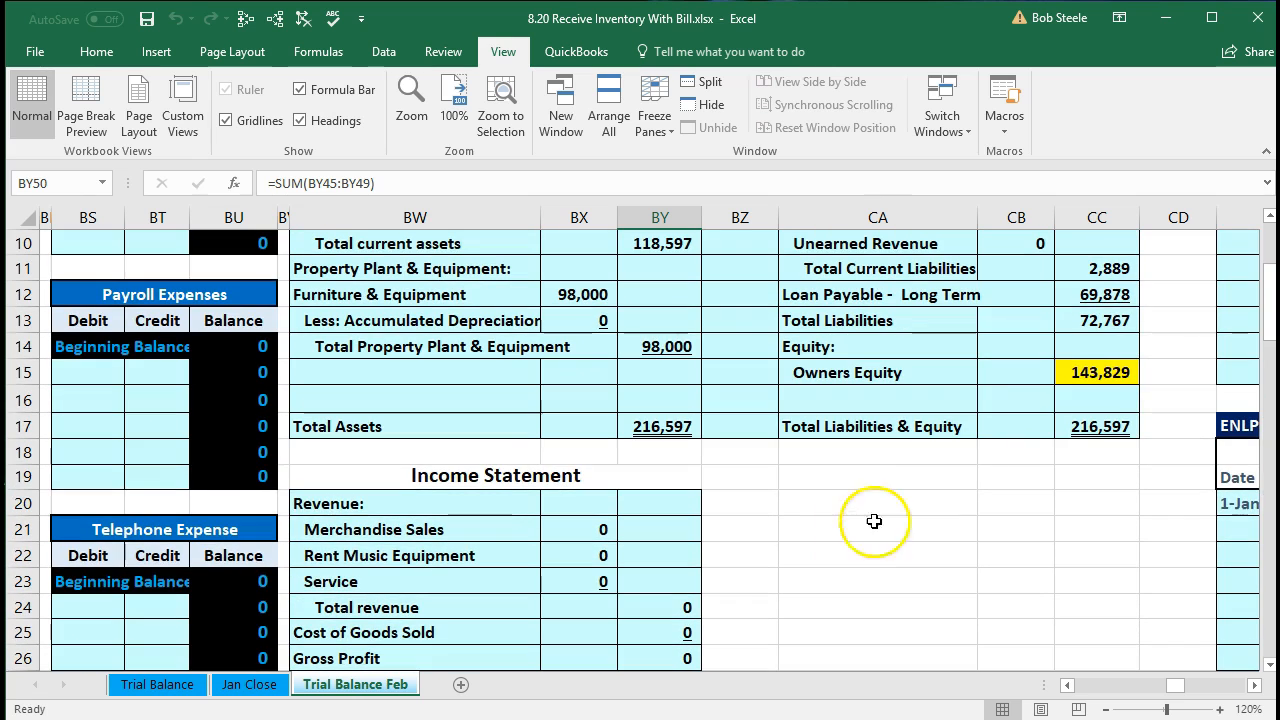
{"action": "left_click", "coordinate": [1080, 371]}
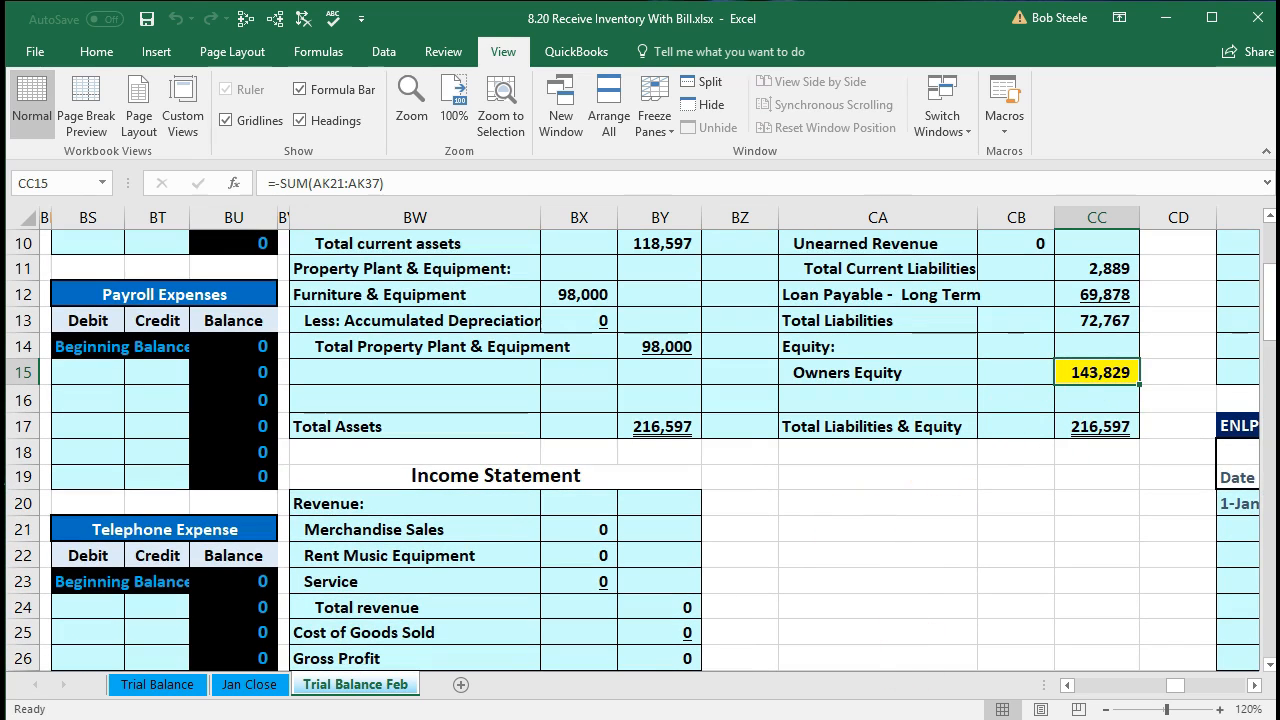